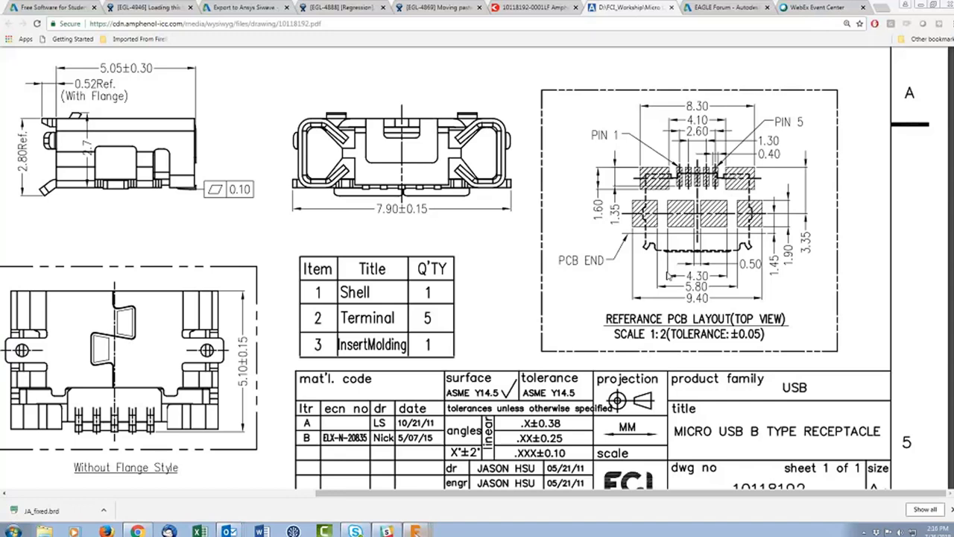
- Switch to the EAGLE Control Panel, create a new library and maximize its editor window
click(415, 530)
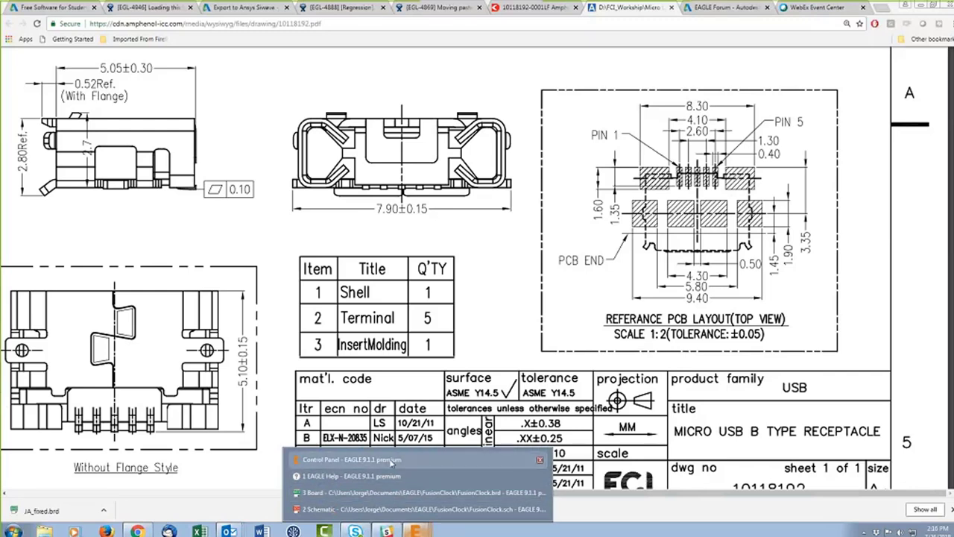
click(392, 461)
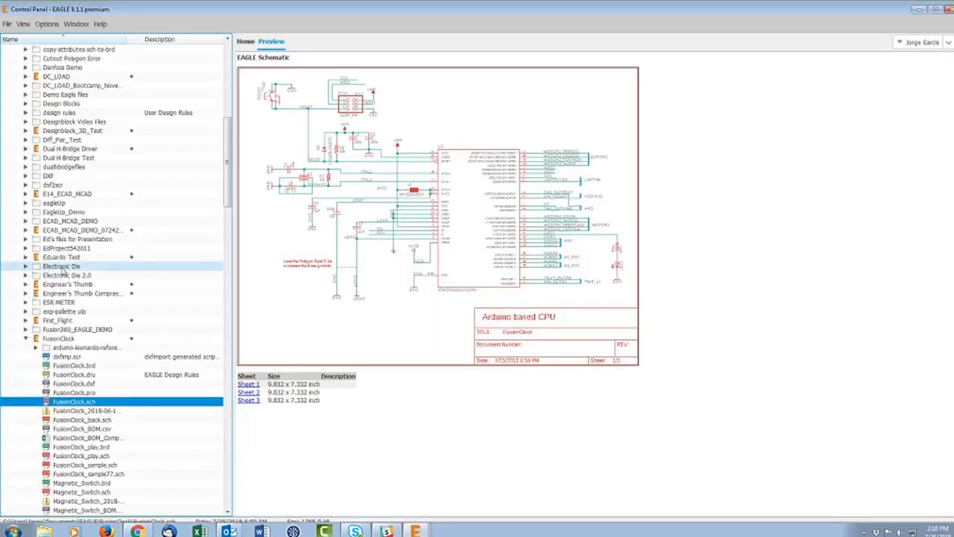
click(8, 25)
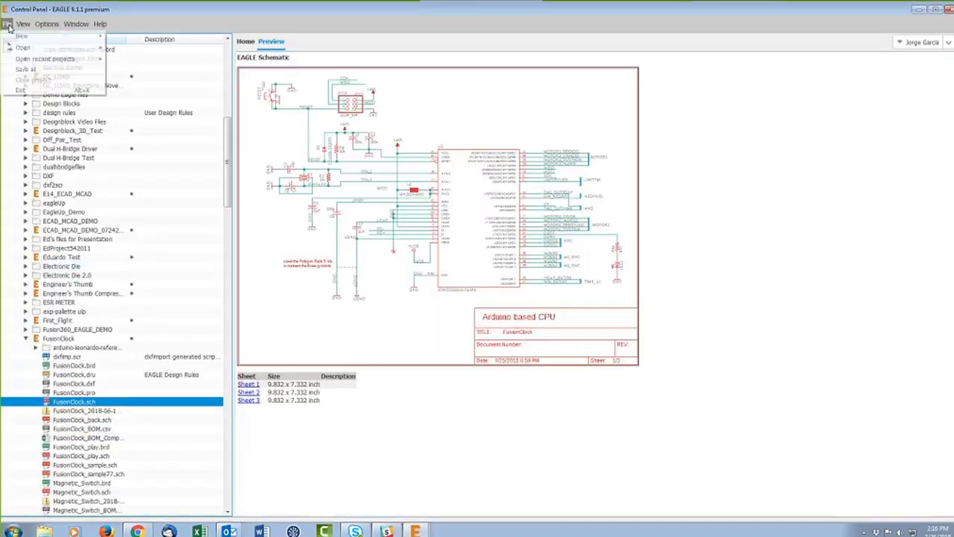
mouse_move(12, 38)
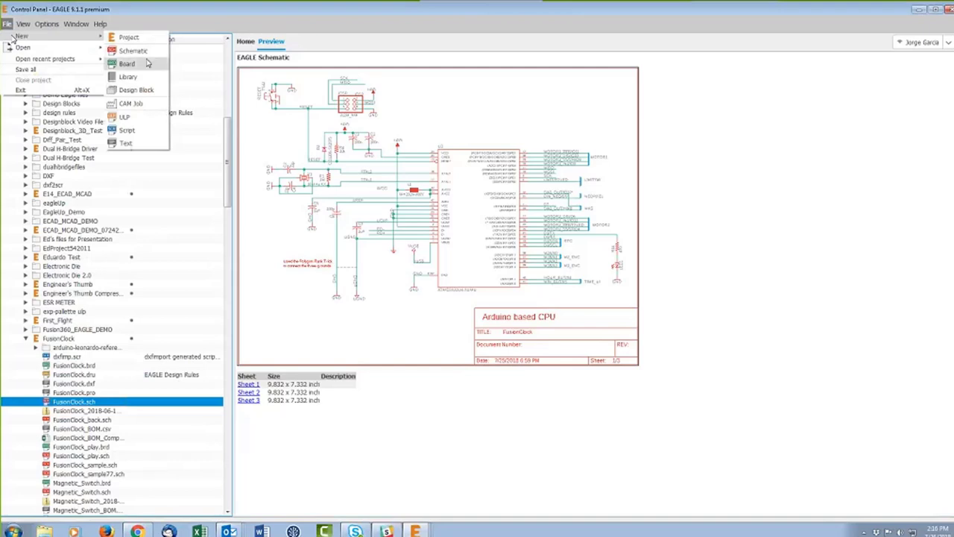
click(132, 77)
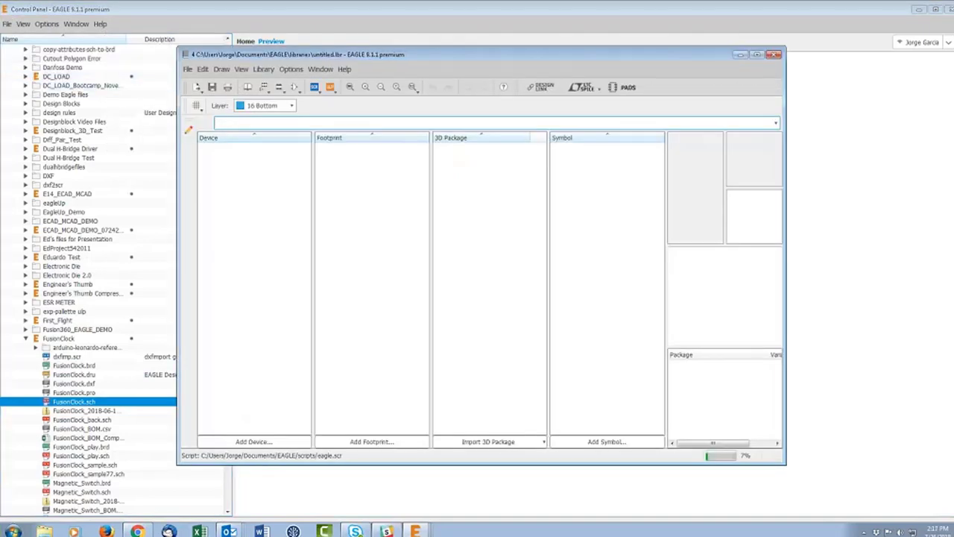
click(756, 55)
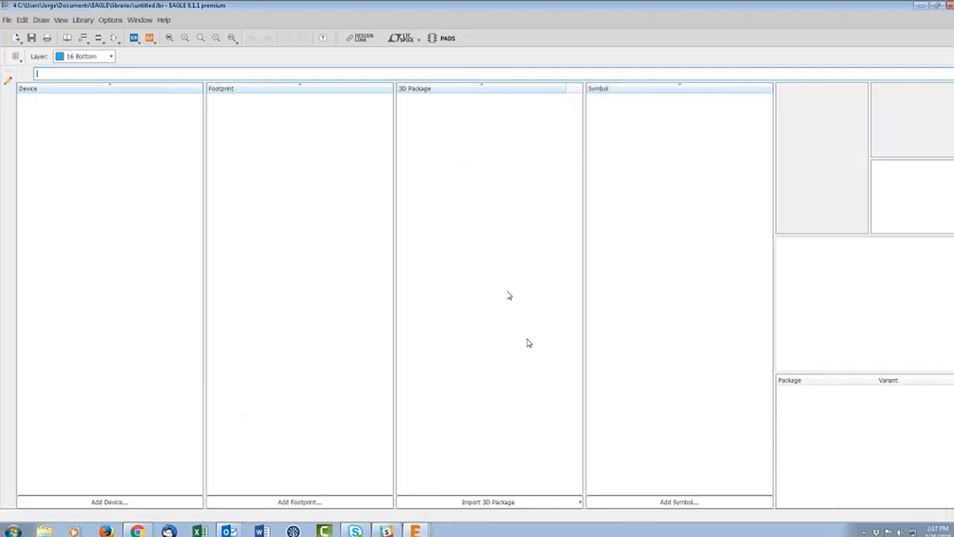
- Add a new footprint named 10118192_USB to the library and enlarge its drawing area
click(300, 502)
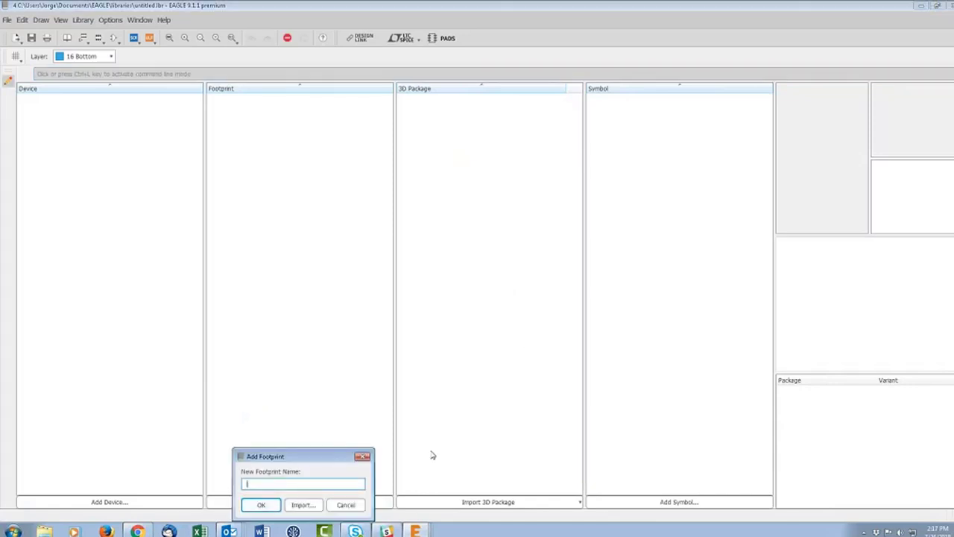
text(10118192_USB)
click(261, 504)
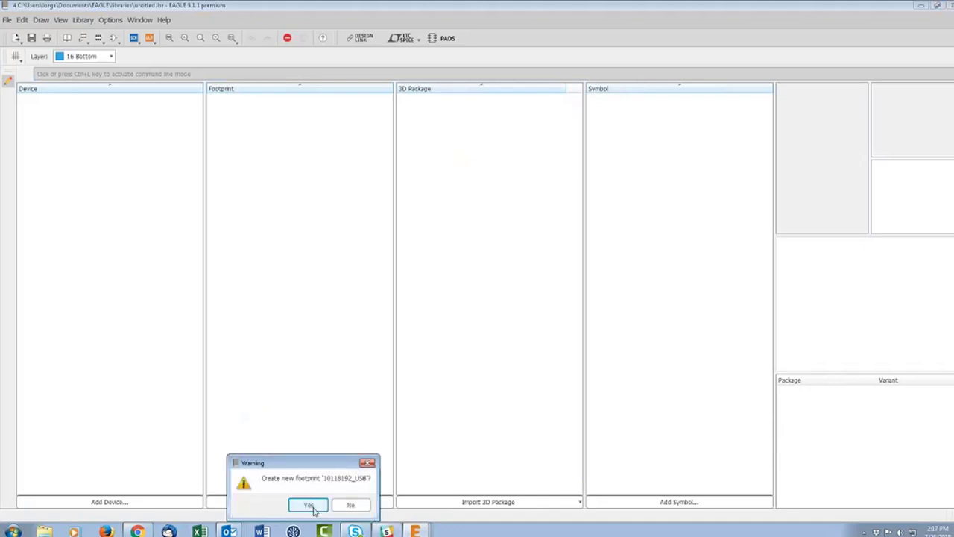
click(308, 505)
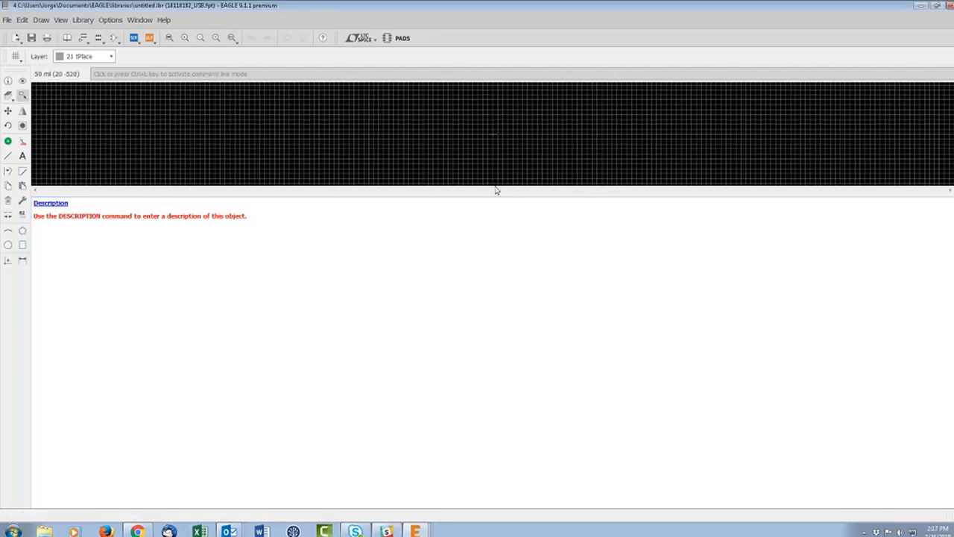
drag(496, 190, 487, 391)
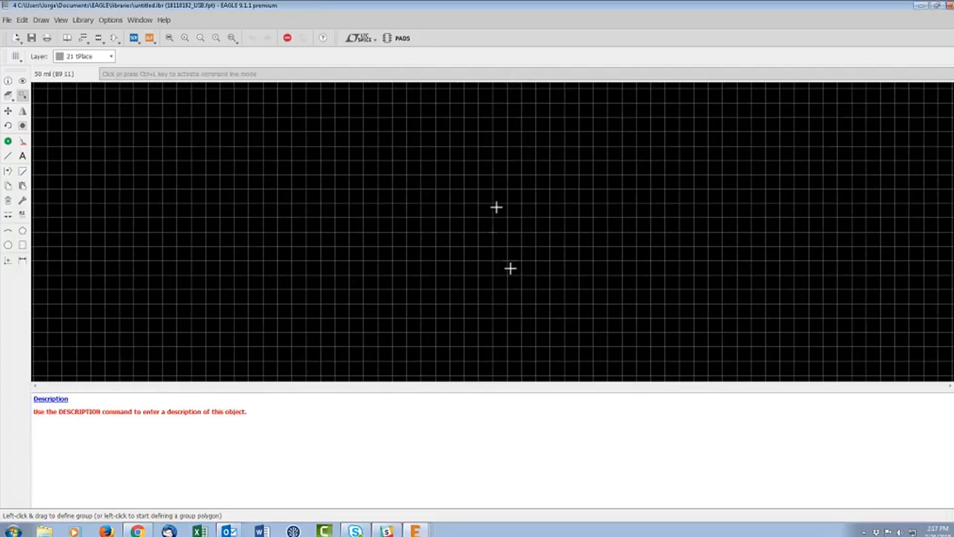
scroll(491, 238, up, 1)
scroll(491, 238, up, 1)
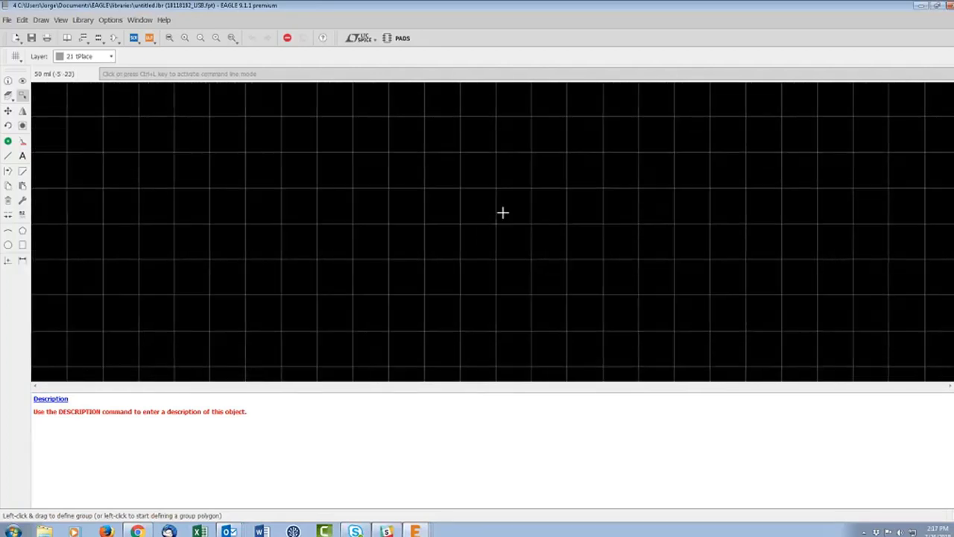
scroll(499, 223, down, 2)
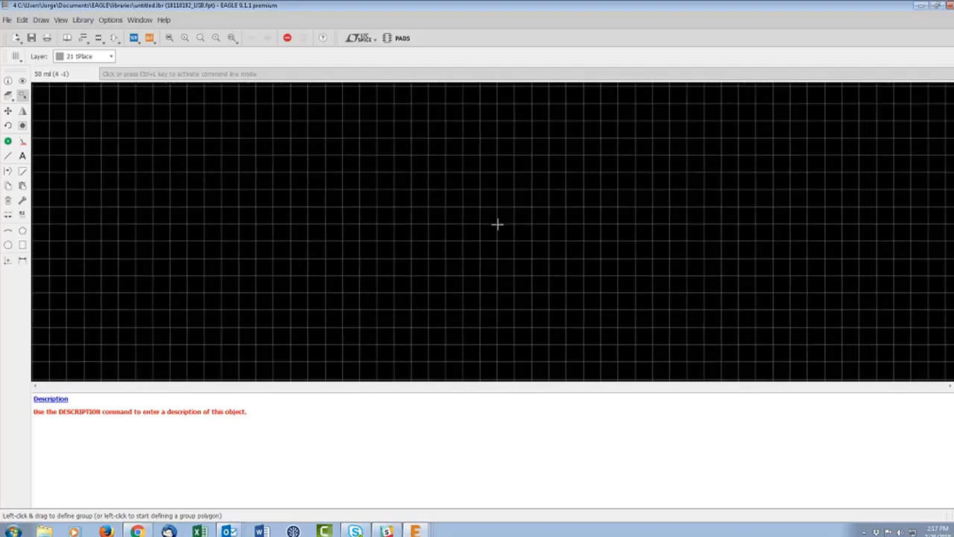
scroll(486, 224, down, 1)
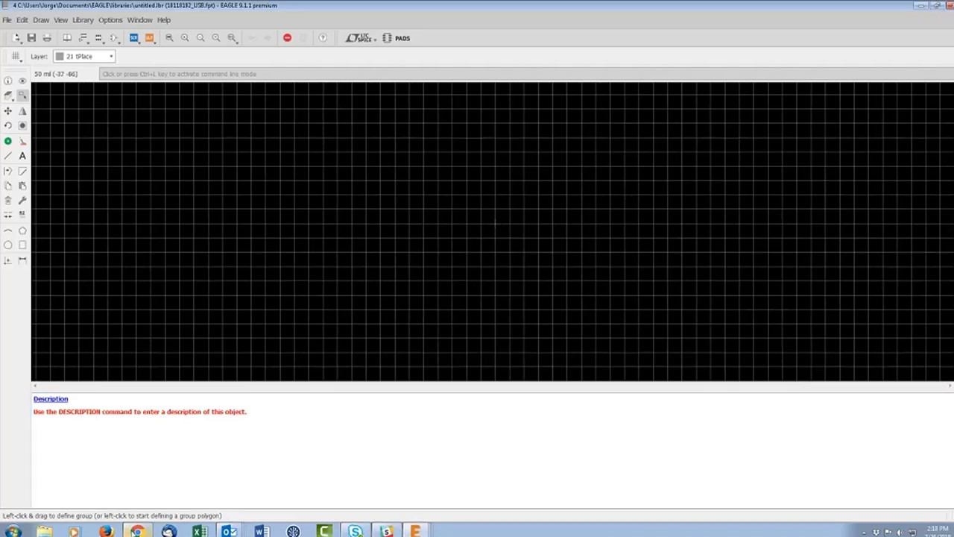
- Consult the connector datasheet, then set the footprint grid to 0.05 mm with a 0.025 mm alternate grid
key(alt+Tab)
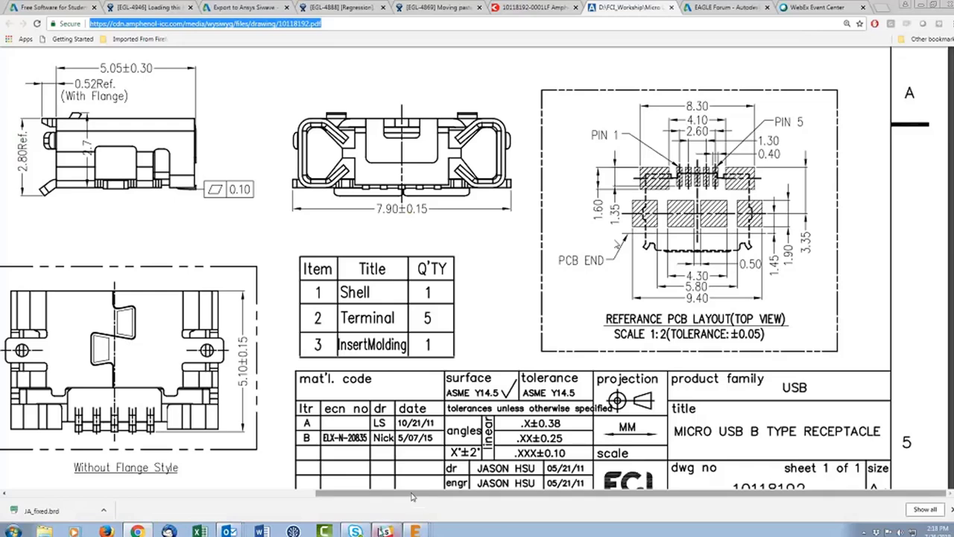
click(415, 530)
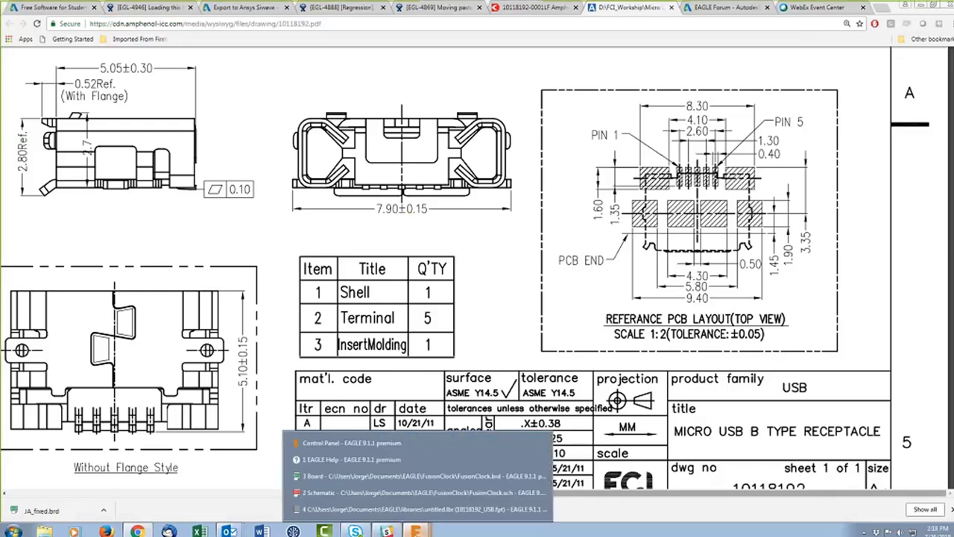
click(411, 509)
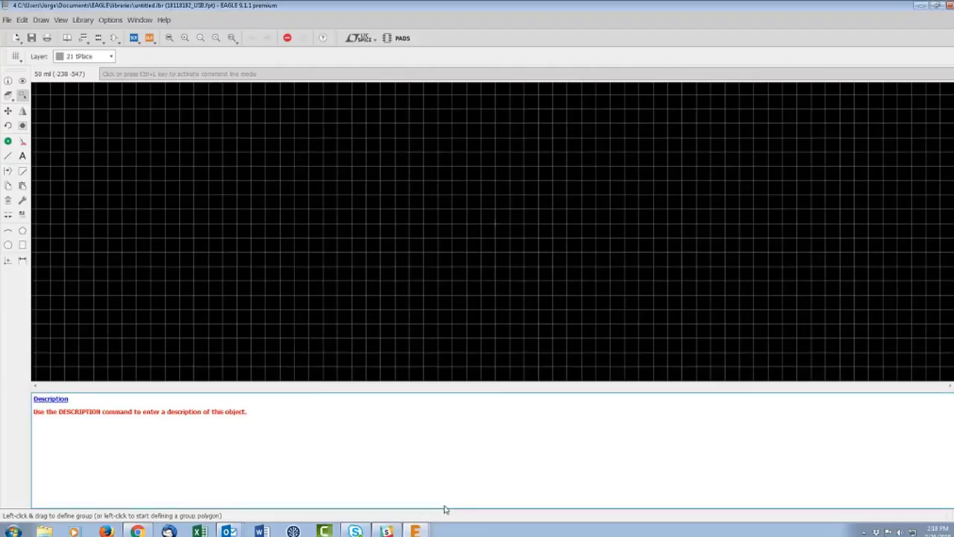
click(12, 58)
click(114, 58)
click(101, 75)
click(114, 91)
click(102, 109)
drag(56, 58, 15, 58)
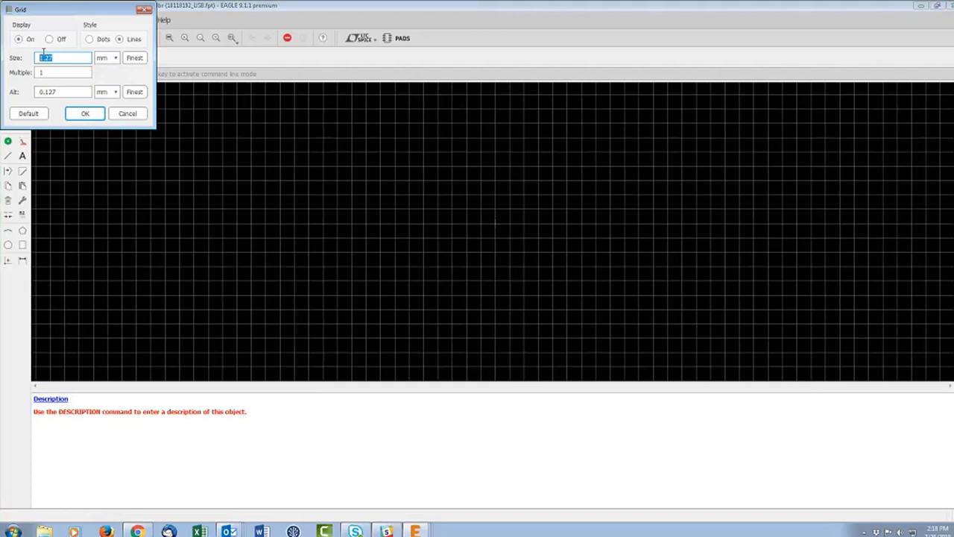
text(0.05)
key(Tab)
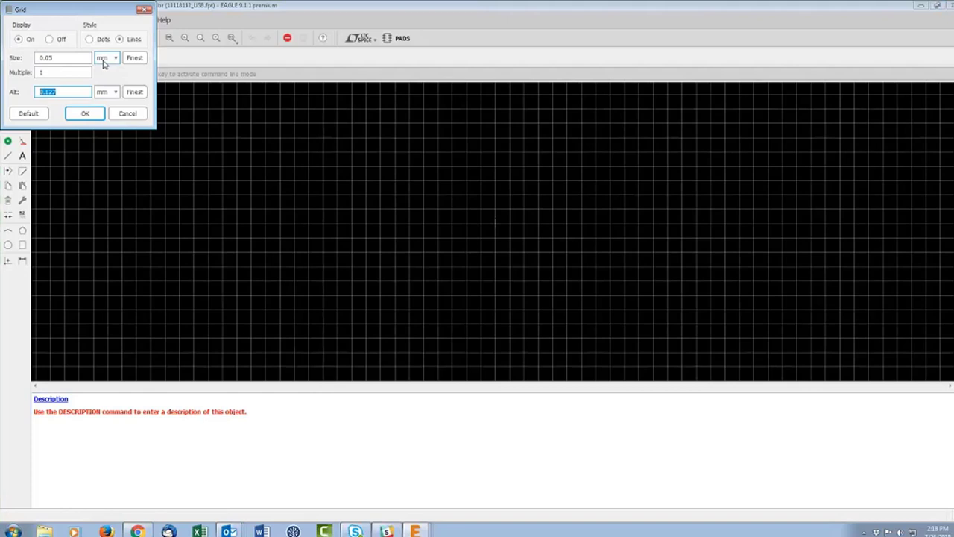
text(0.)
text(025)
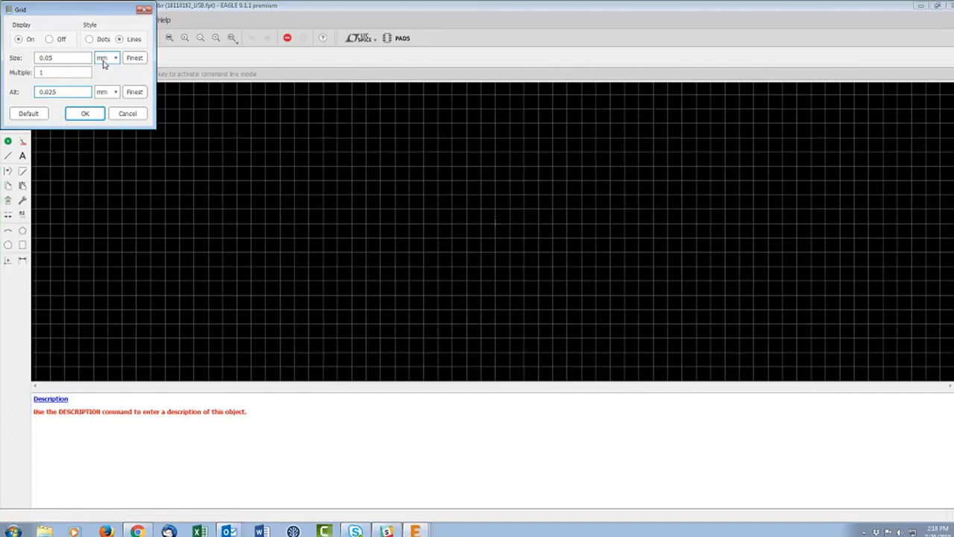
click(88, 113)
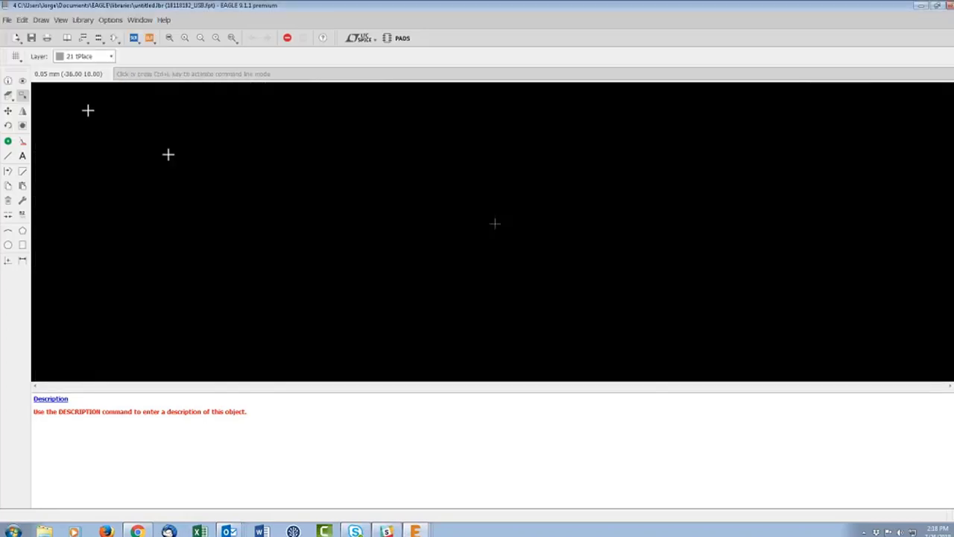
- Place two 1.9 x 1.9 mm SMD pads on the Top layer, at (1.20, 0.00) and (-1.20, 0.00)
scroll(473, 239, up, 3)
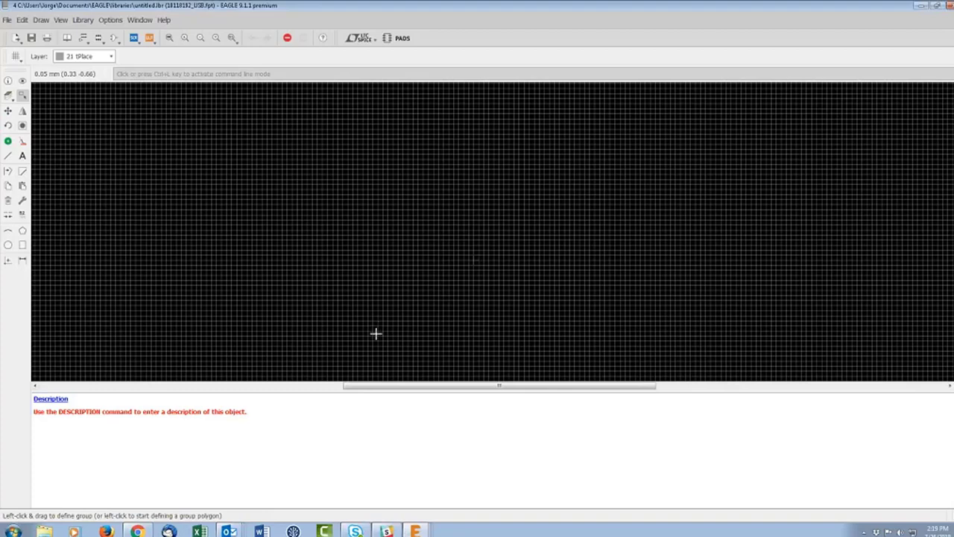
key(alt+Tab)
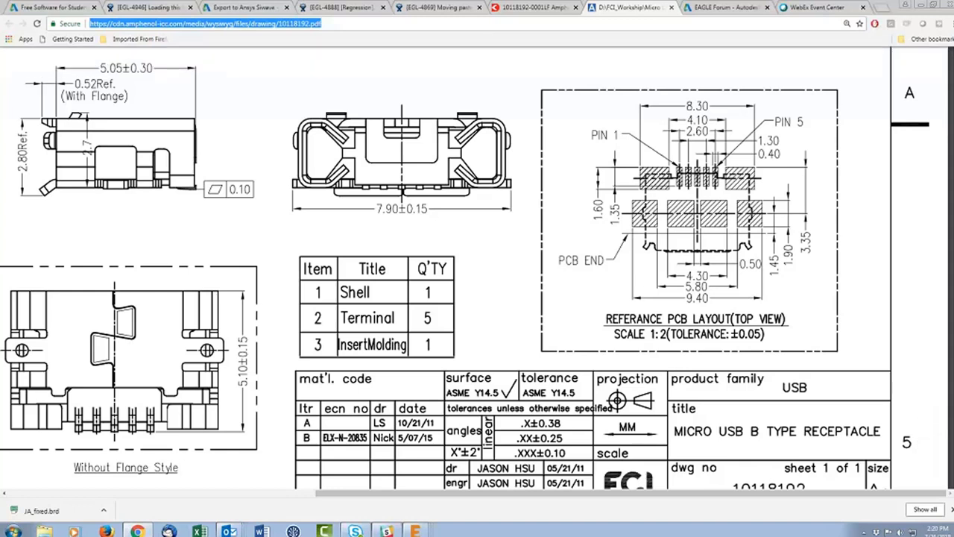
click(388, 507)
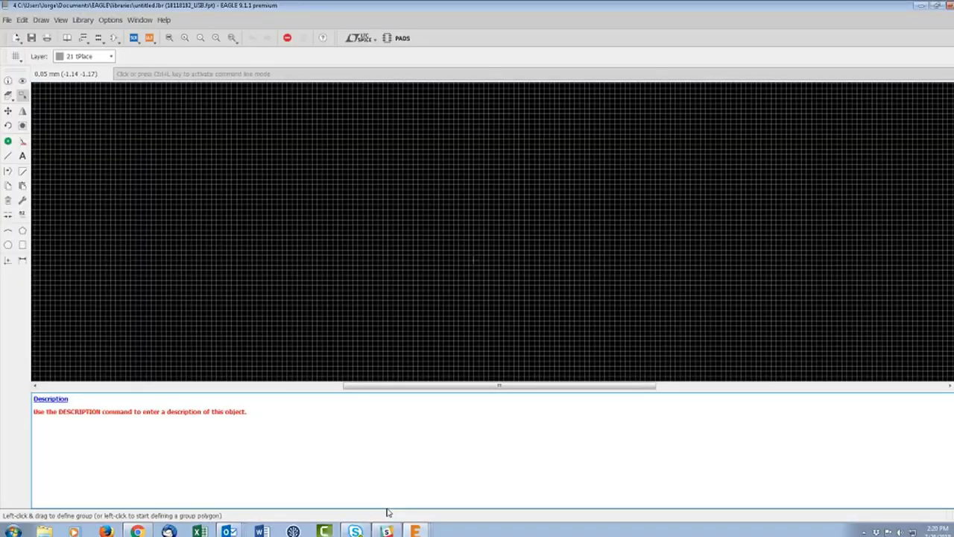
click(22, 143)
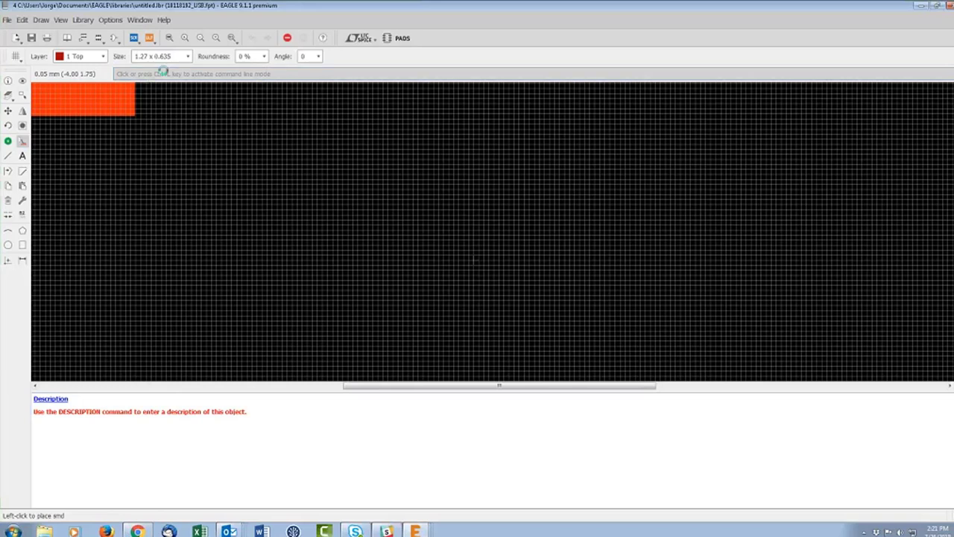
key(BackSpace)
key(BackSpace)
key(BackSpace)
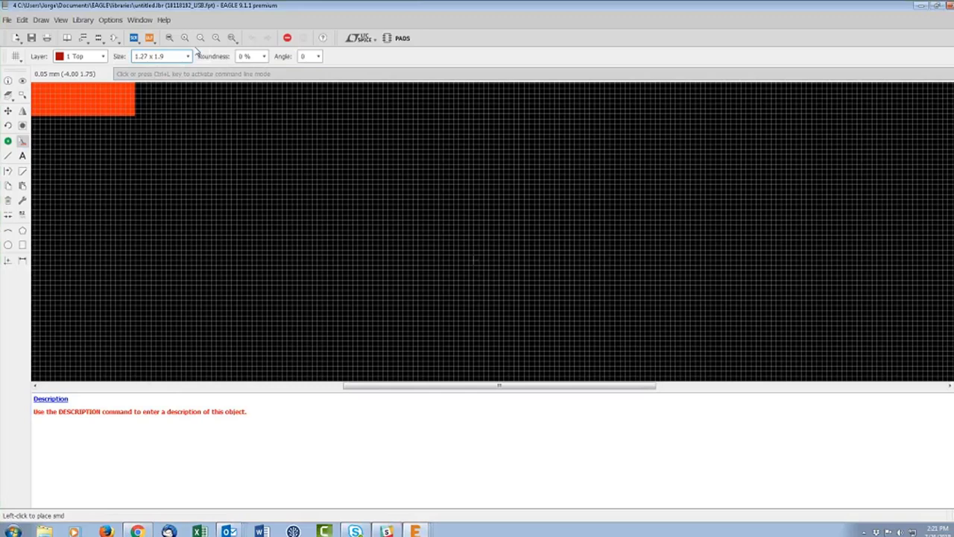
click(141, 56)
double_click(140, 55)
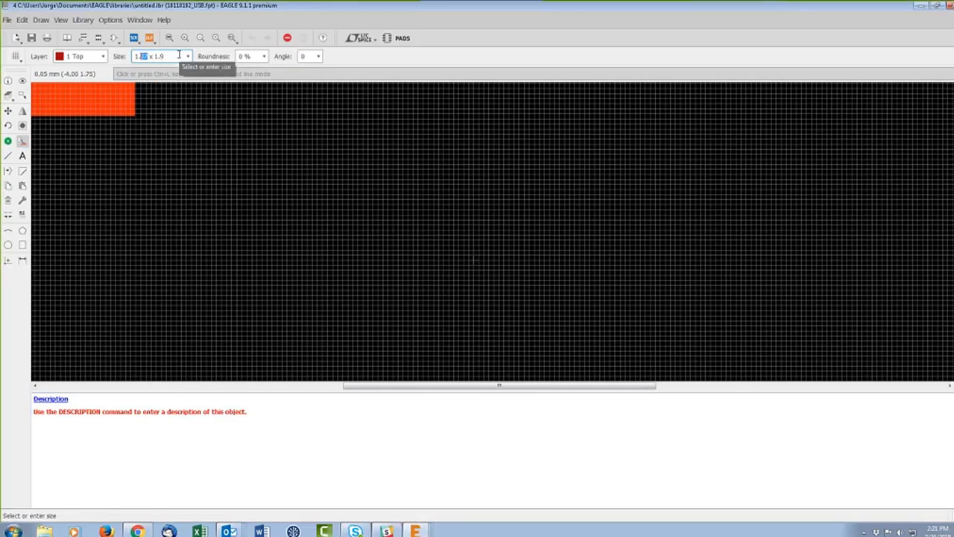
text(1.9)
key(Return)
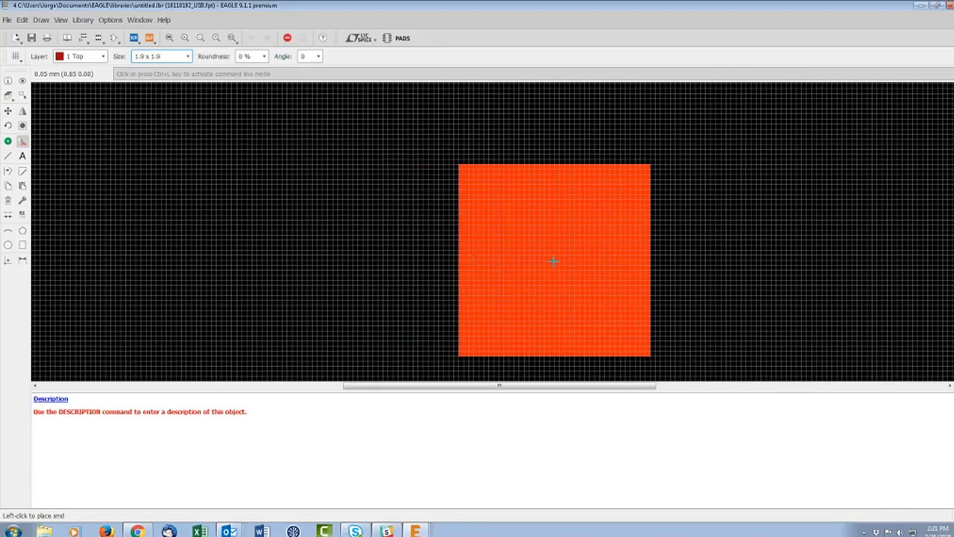
click(595, 261)
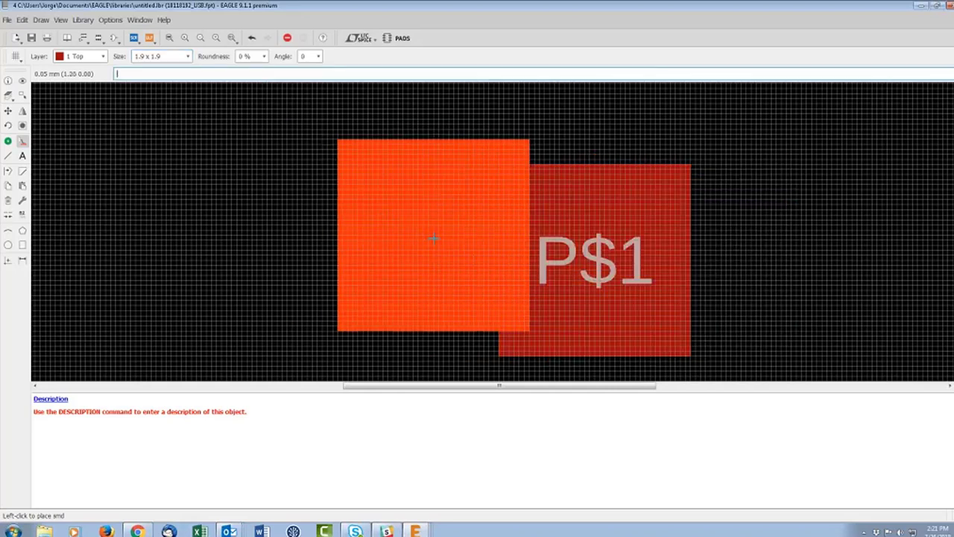
click(353, 258)
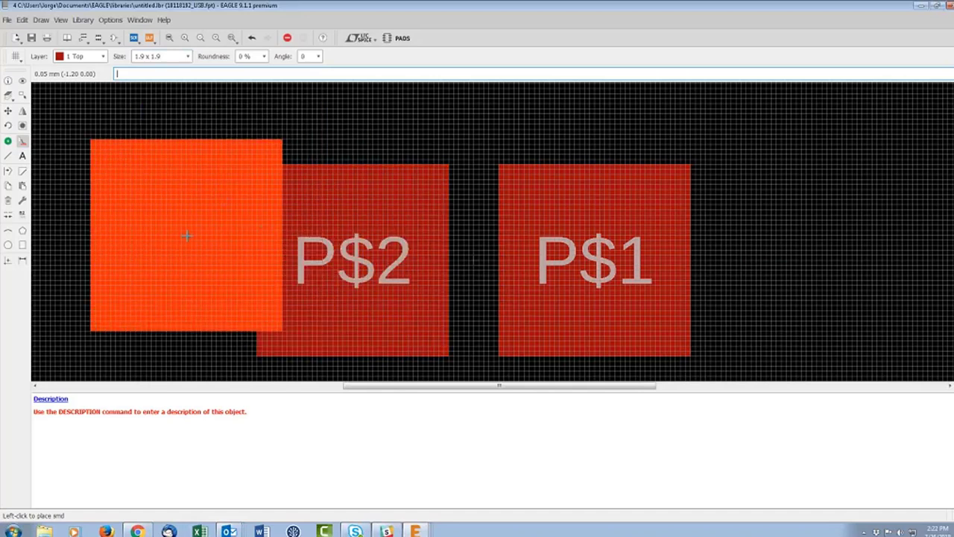
- Place two more 1.9 x 1.9 mm SMD pads outside the central pair, matching the datasheet's 9.40 mm overall width
scroll(187, 234, down, 1)
scroll(183, 234, down, 1)
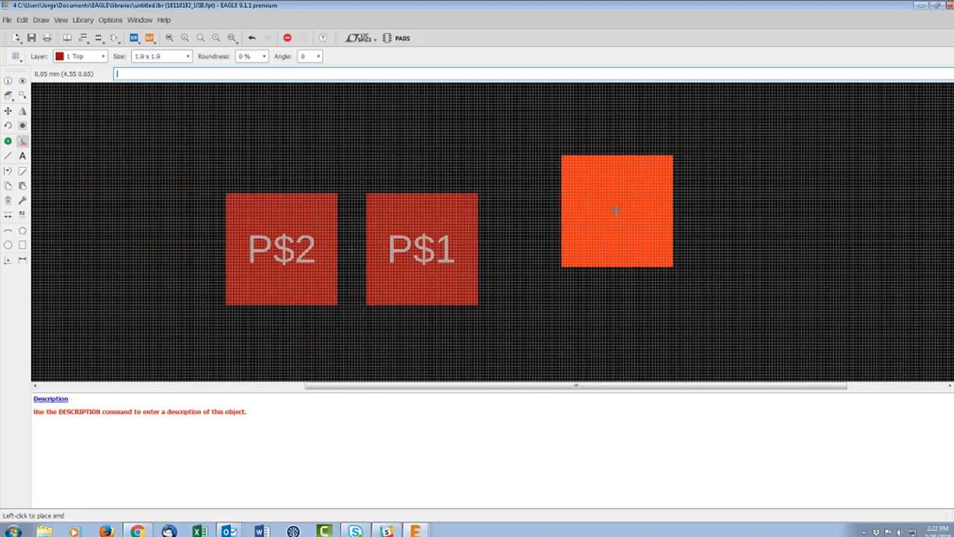
click(571, 248)
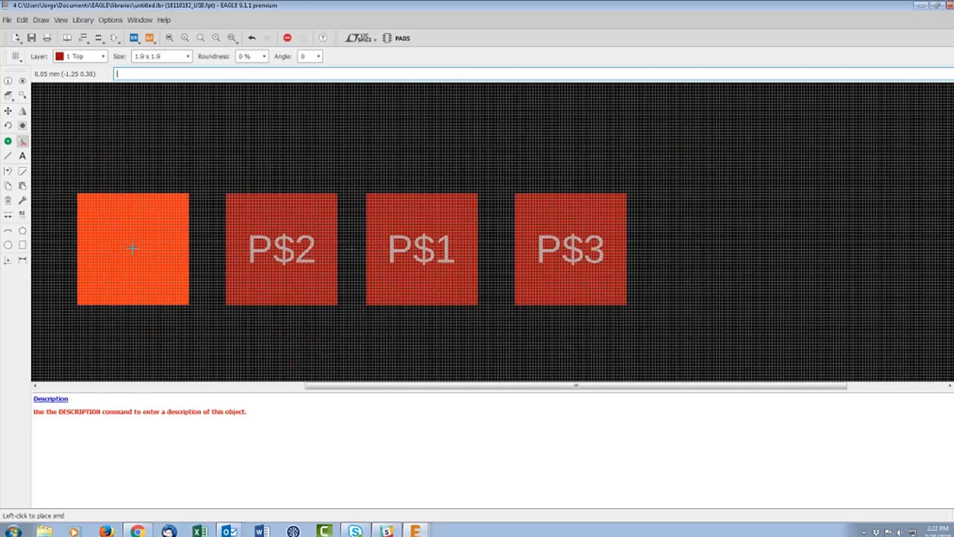
click(132, 249)
scroll(336, 206, down, 1)
scroll(303, 209, up, 1)
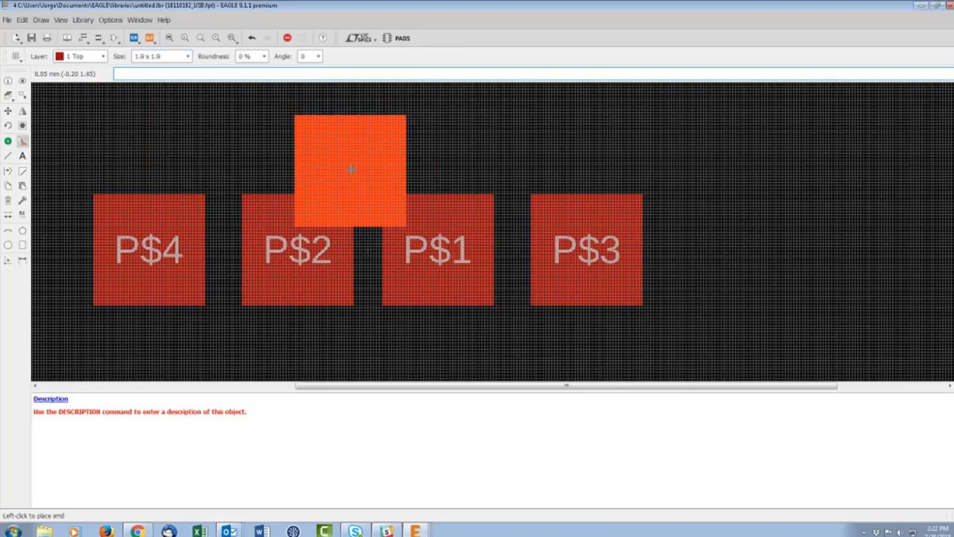
- Check the upper pad dimensions in the browser datasheet's reference PCB layout and return to the EAGLE footprint editor
click(166, 531)
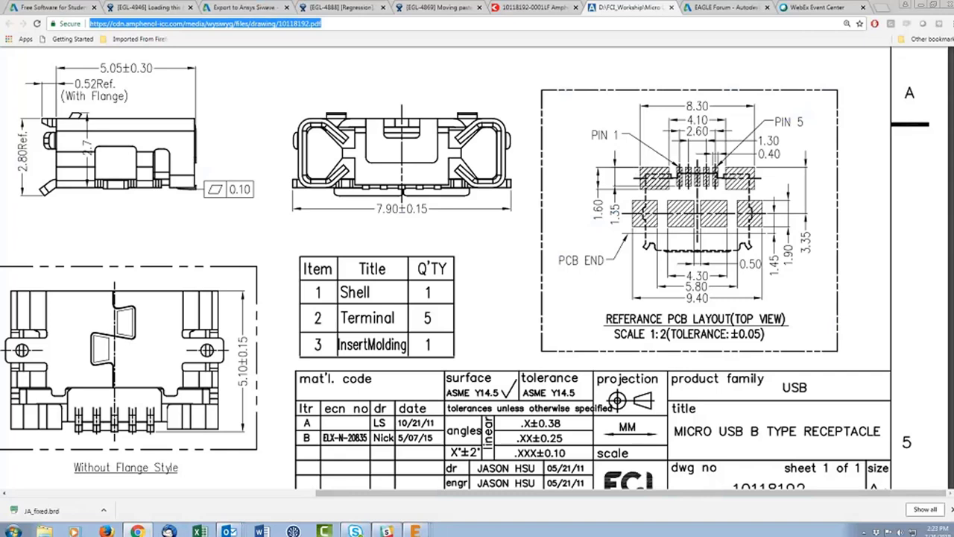
click(415, 531)
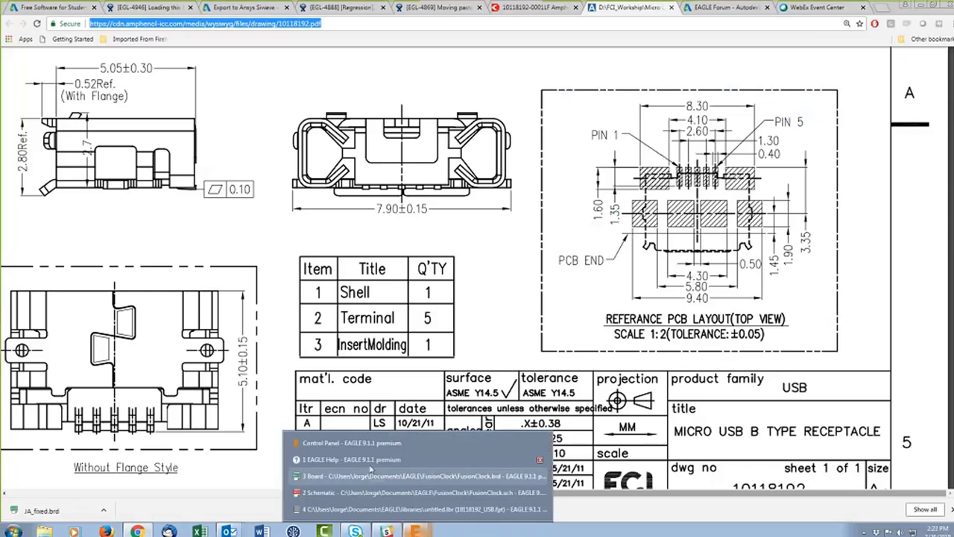
click(369, 509)
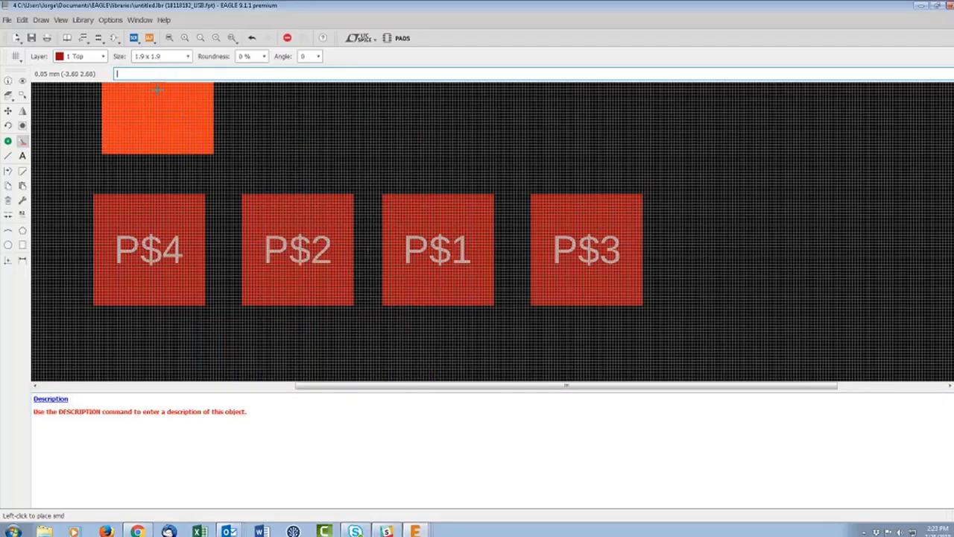
- Place two 2.1 x 1.6 mm SMD pads on the Top layer above the existing row, centred at x = 3.10 and x = -3.10
click(134, 56)
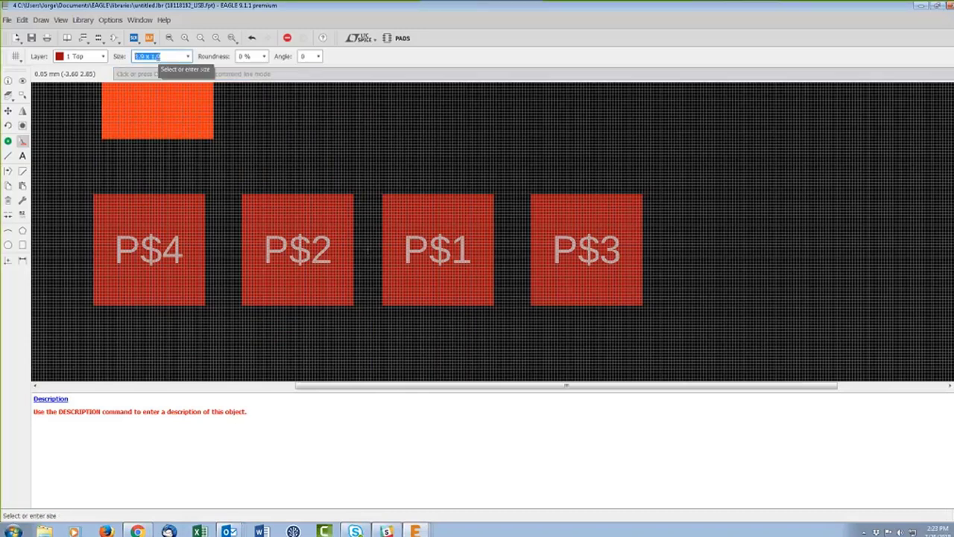
text(1.1 x 1.6)
key(Return)
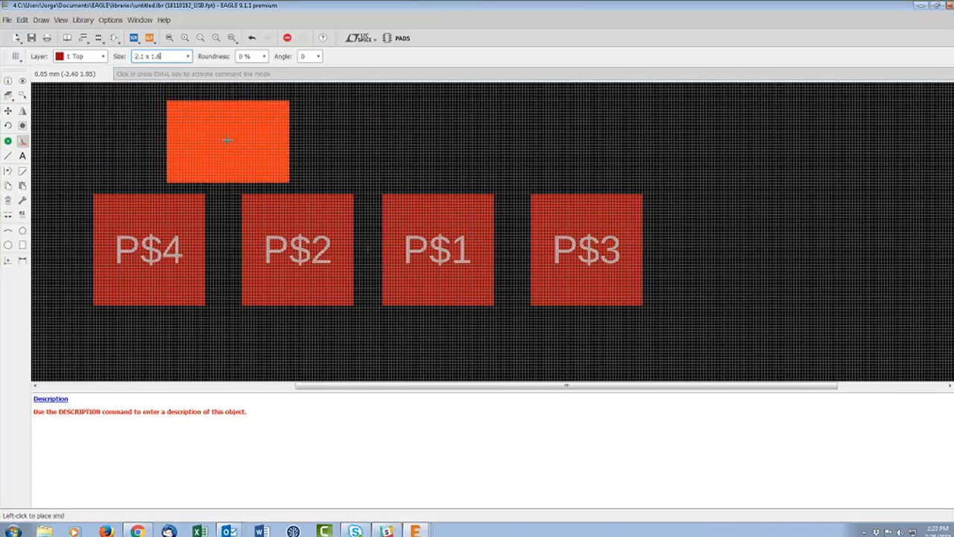
scroll(224, 152, down, 3)
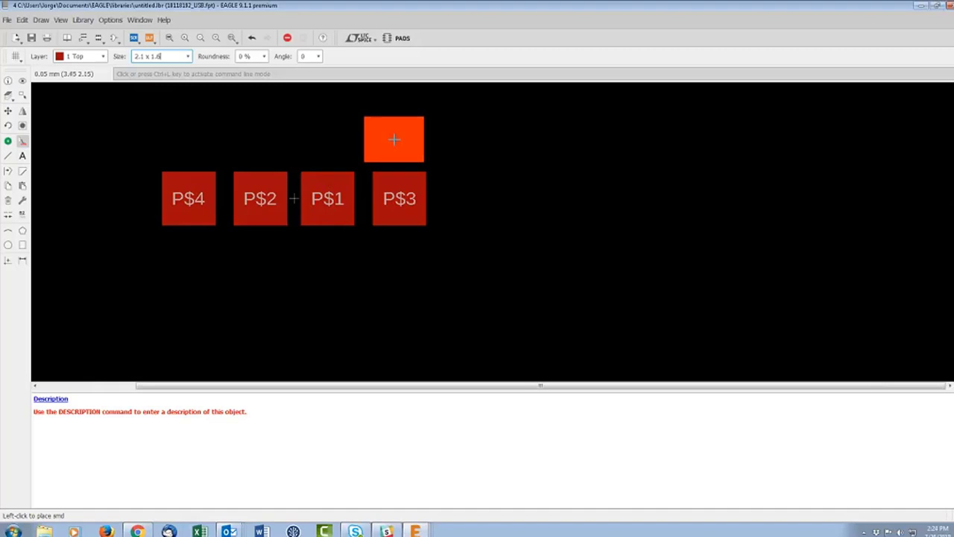
middle_drag(294, 133, 298, 256)
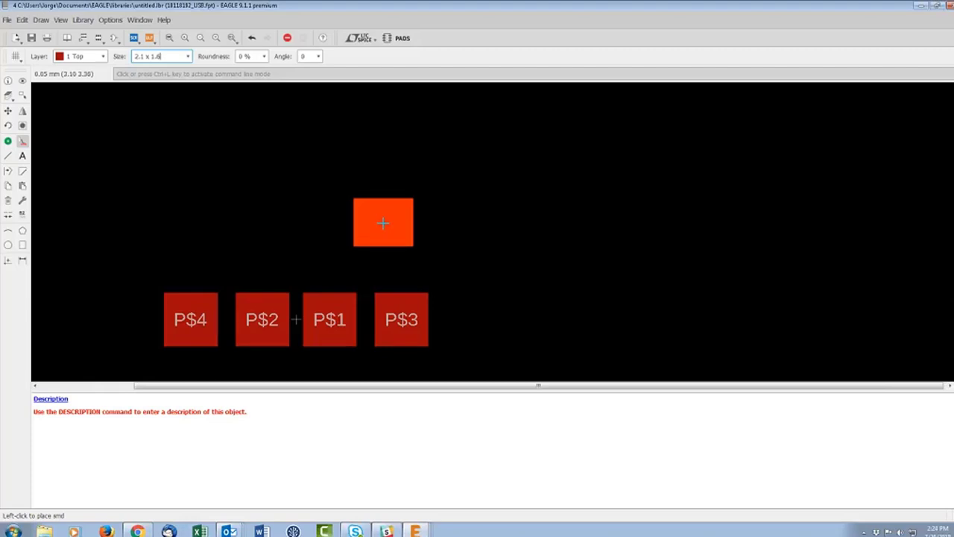
key(Return)
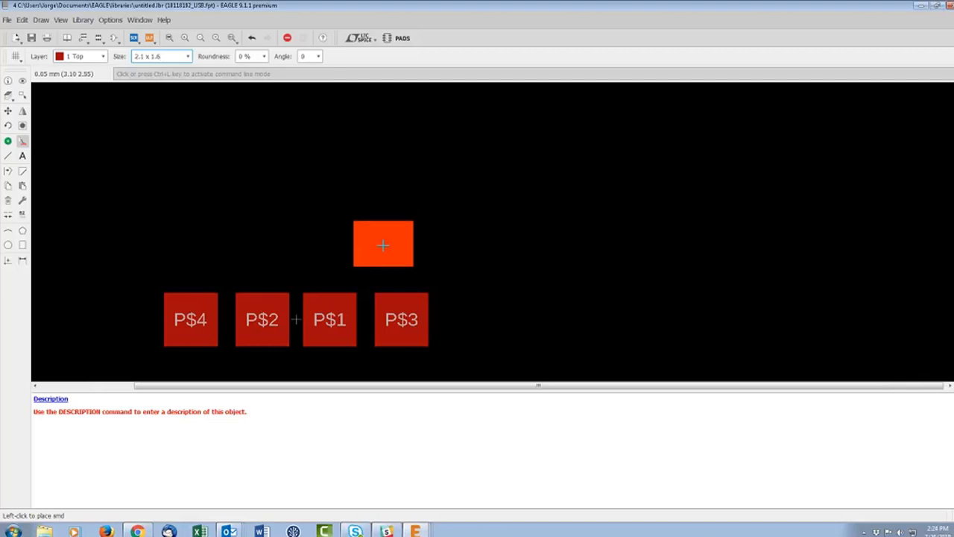
click(383, 247)
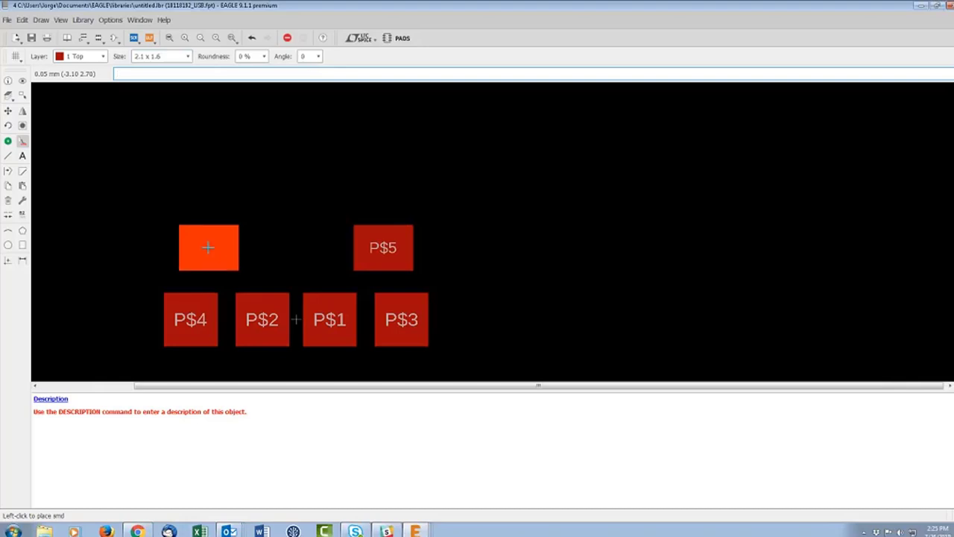
click(208, 247)
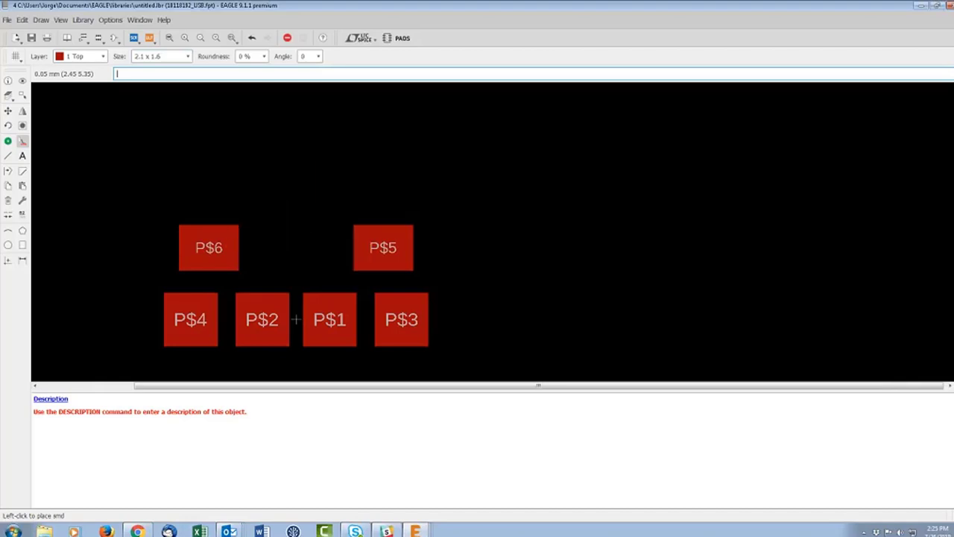
- Consult the datasheet's PCB layout for the pin pads, then place a 0.4 x 1.35 mm SMD pad at (0.000, 2.675) in the footprint
key(alt+Tab)
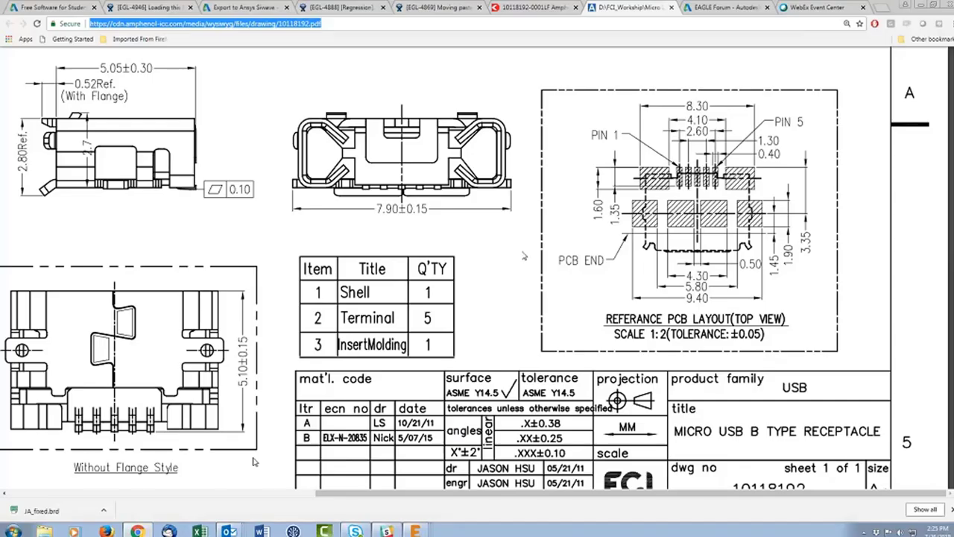
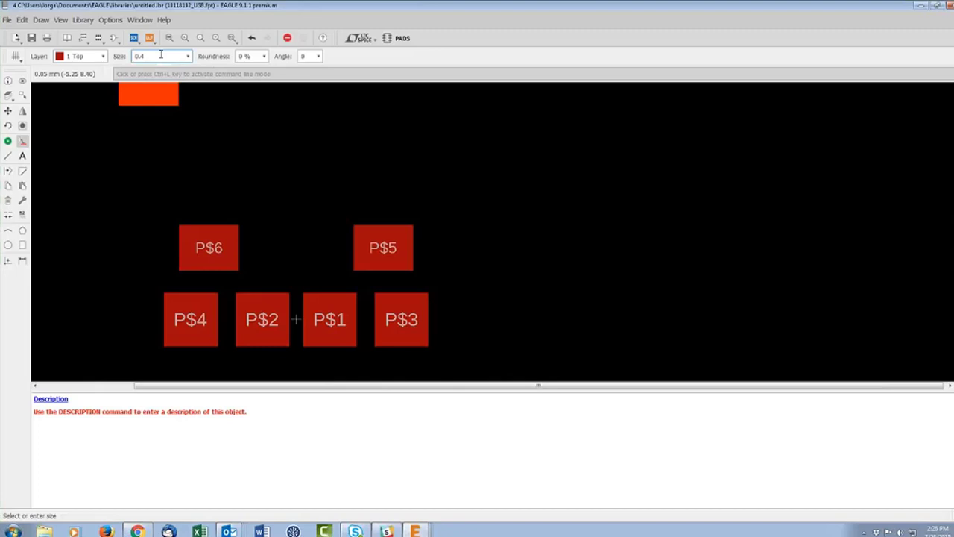
text(x 1.35)
key(Return)
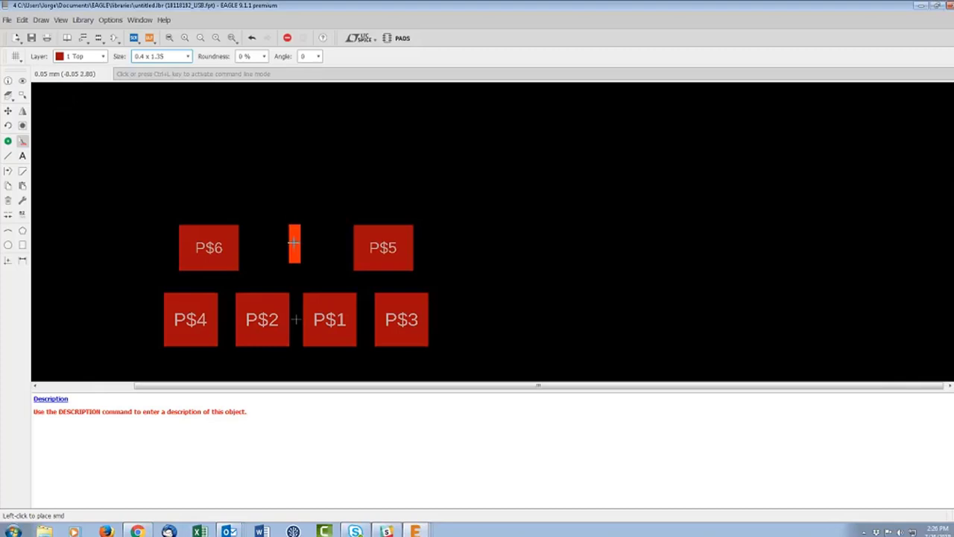
key(alt)
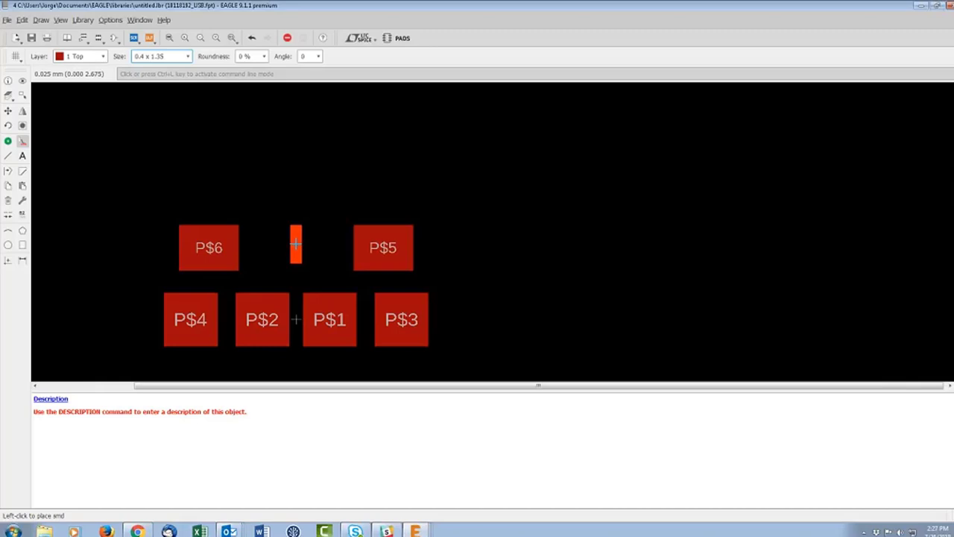
key(ctrl+l)
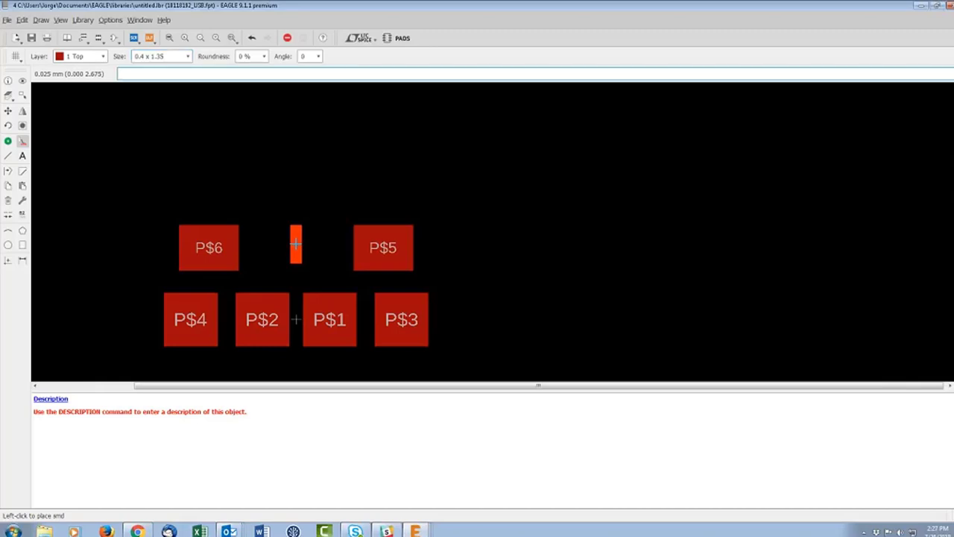
click(296, 244)
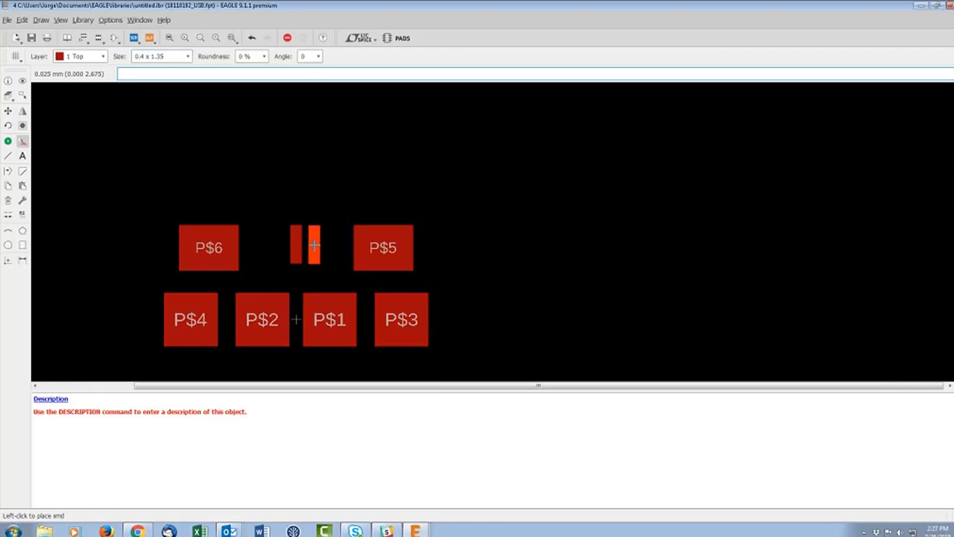
- Place four more 0.4 x 1.35 mm SMD pads, two on each side of the centre pin pad, at 0.65 mm pitch
key(alt)
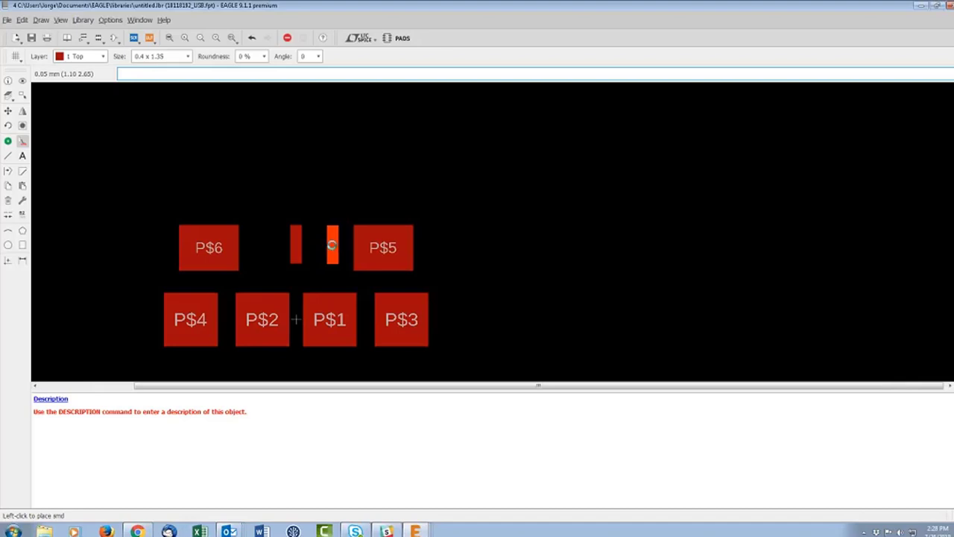
key(alt)
click(333, 243)
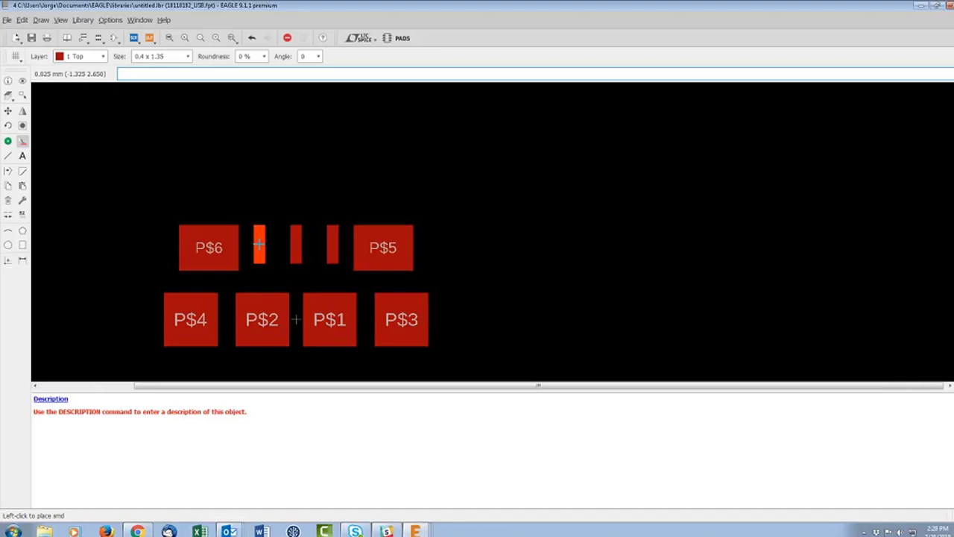
click(259, 244)
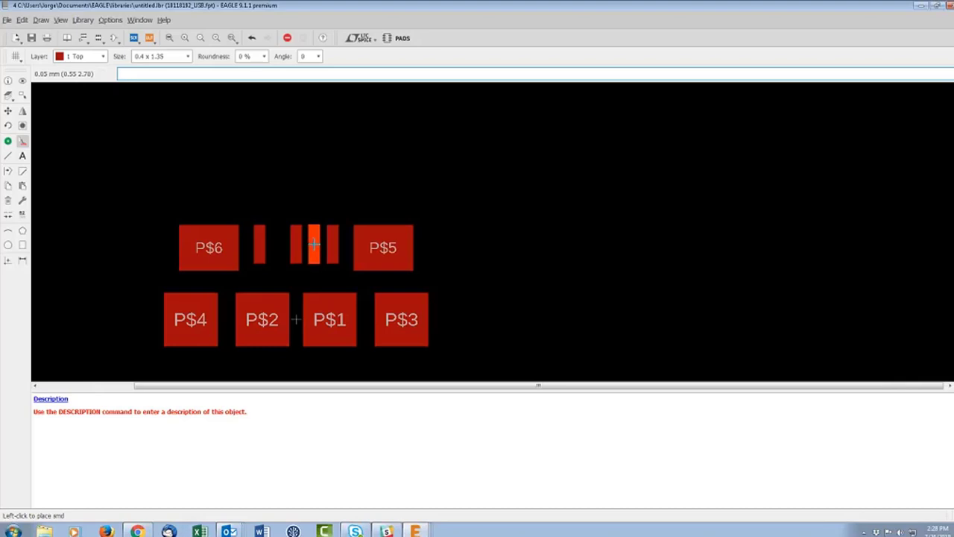
key(alt)
click(314, 244)
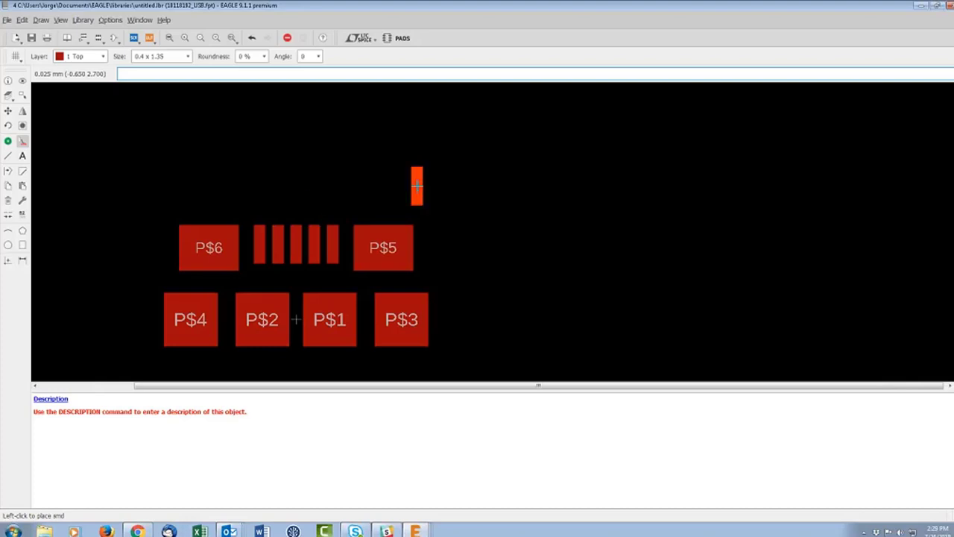
click(432, 217)
key(Escape)
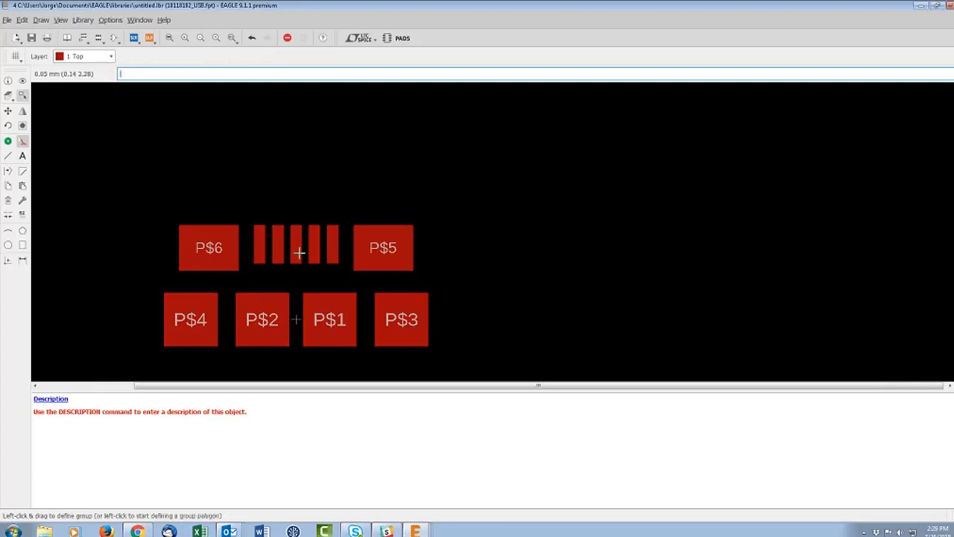
- Check the datasheet's PCB END dimension, then draw a horizontal 0.127 mm wide line on layer 48 Document at y = -1.45, extending past the outer pads
middle_drag(320, 306, 469, 256)
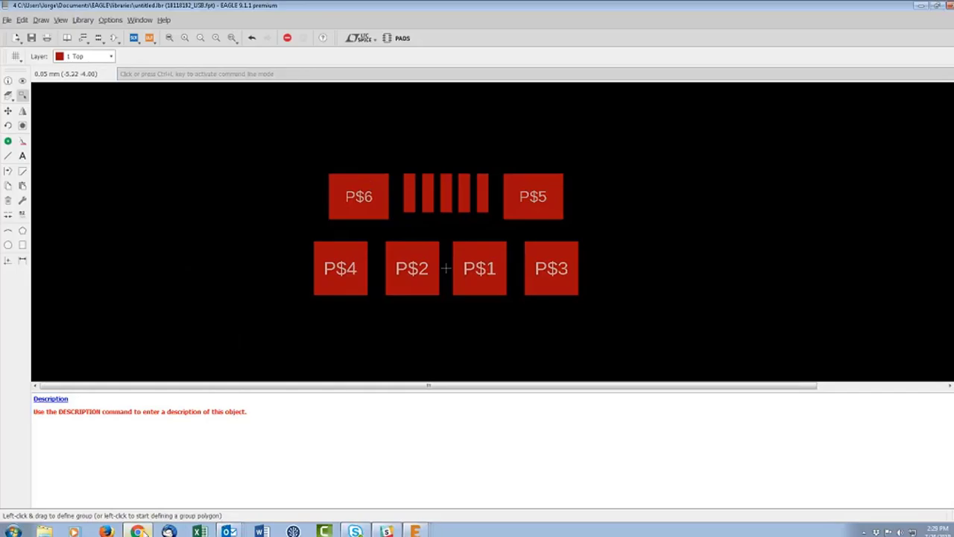
click(139, 530)
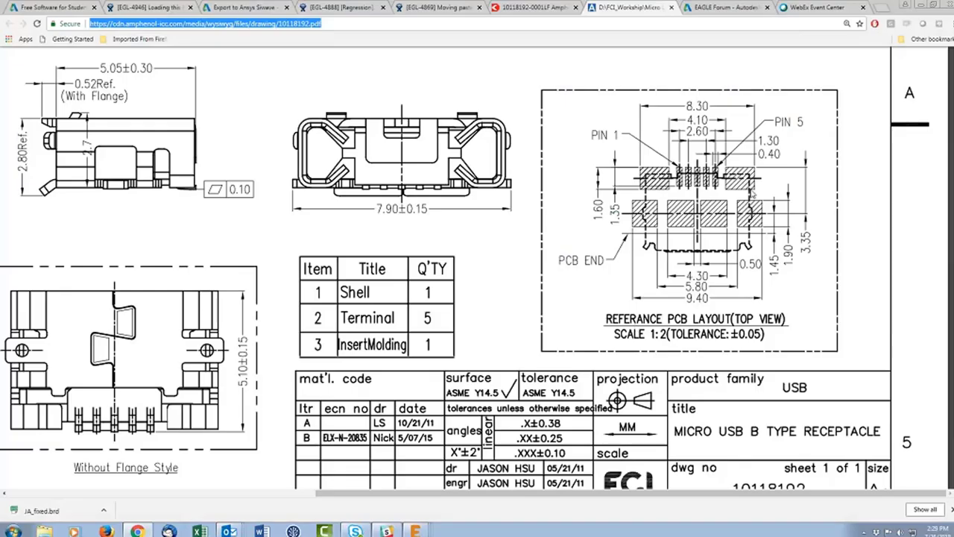
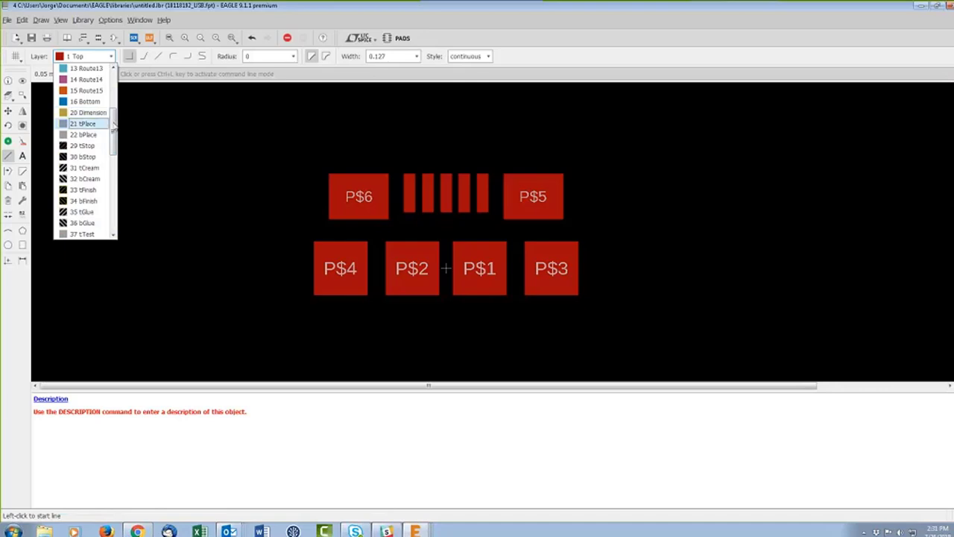
drag(114, 128, 112, 181)
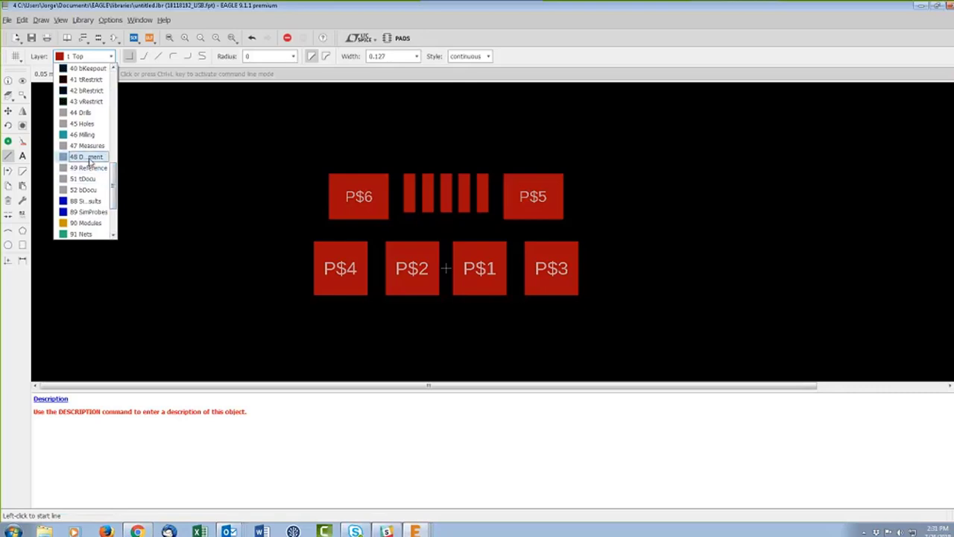
click(89, 157)
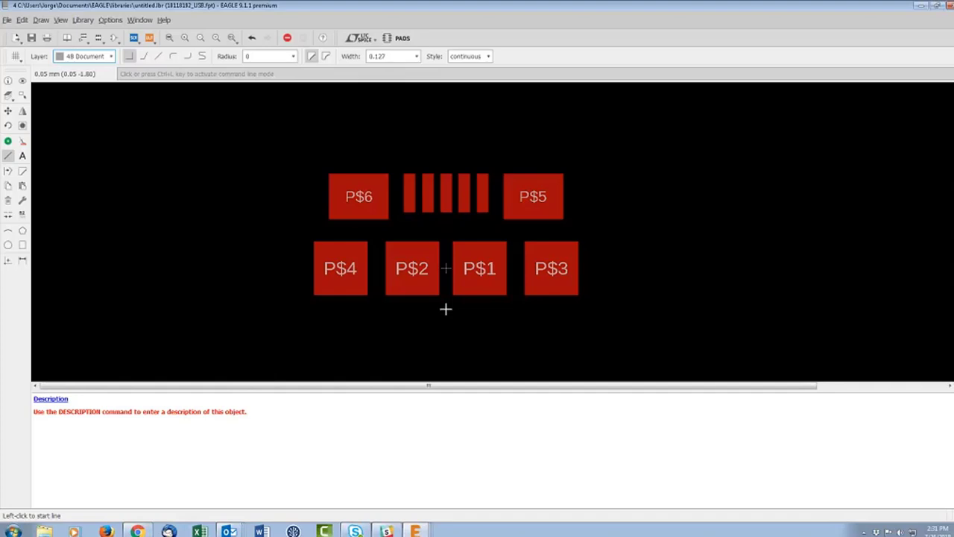
click(277, 309)
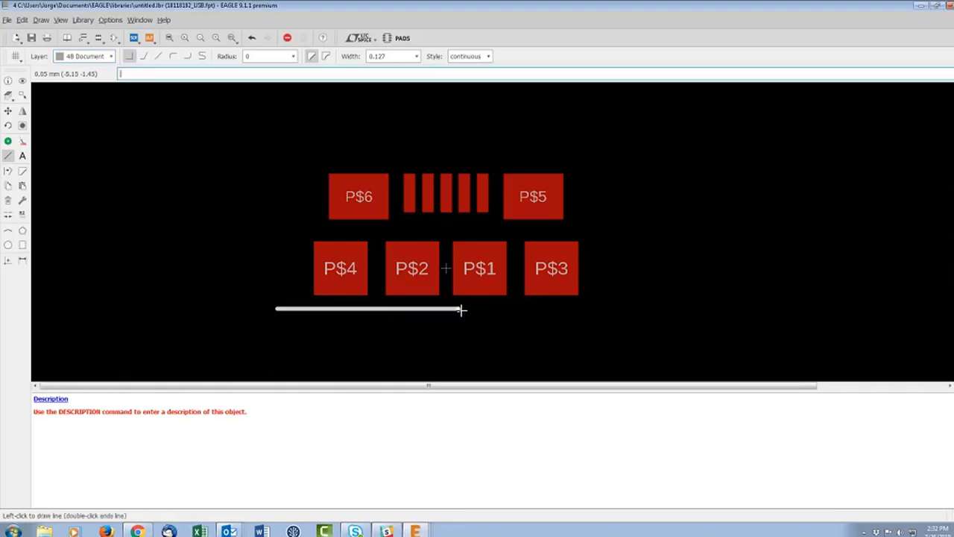
click(614, 308)
key(Escape)
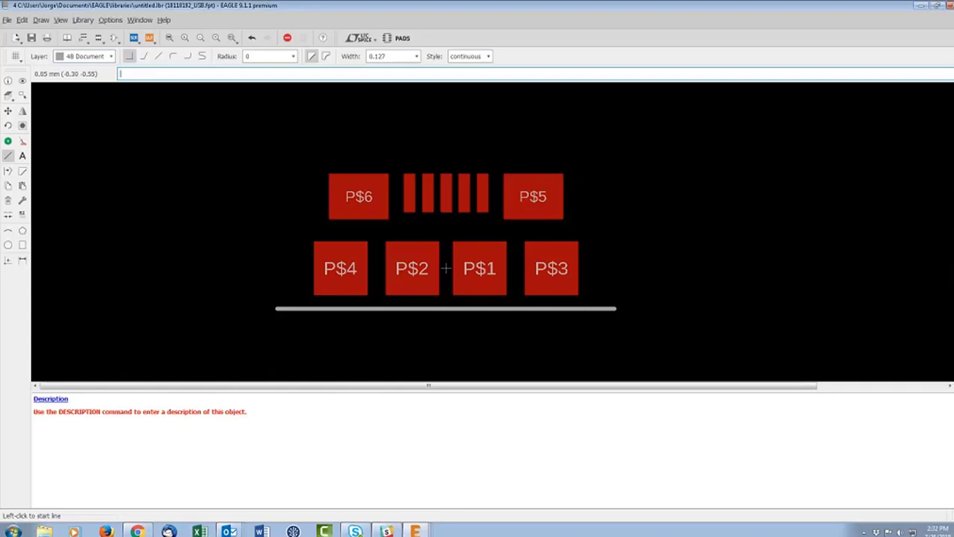
scroll(415, 192, up, 3)
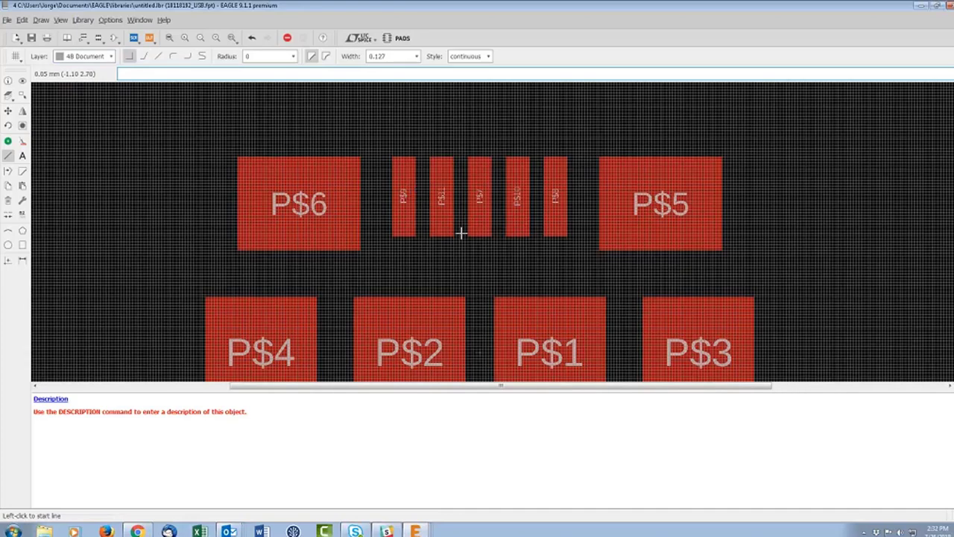
scroll(407, 201, down, 2)
scroll(376, 213, down, 1)
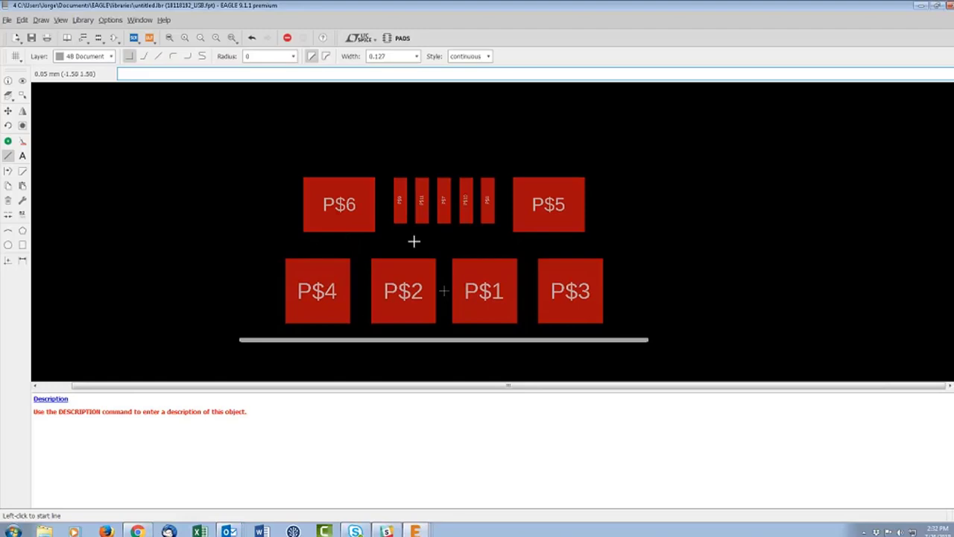
- Switch to the datasheet in the browser and examine the receptacle's body width and depth dimensions in its top, front and side views
click(137, 531)
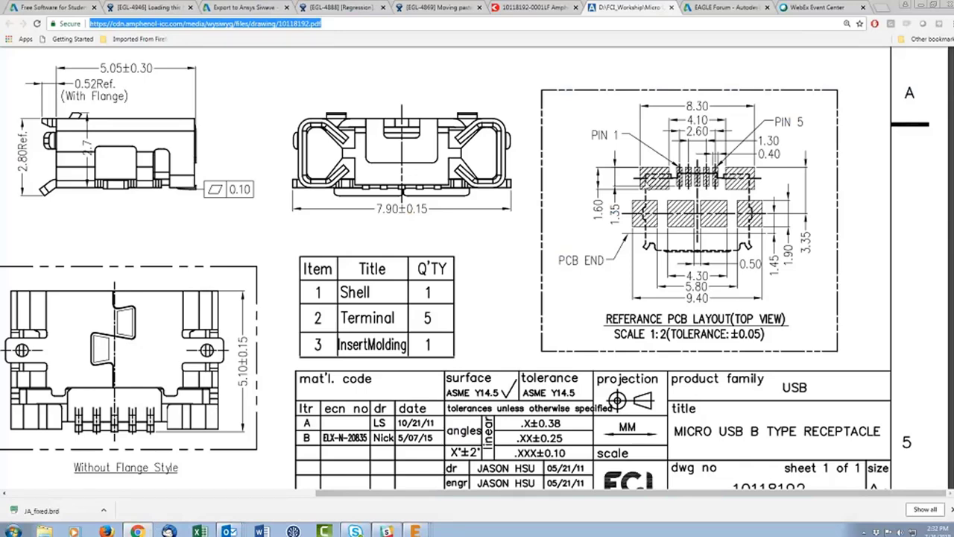
scroll(401, 246, down, 2)
scroll(401, 246, up, 4)
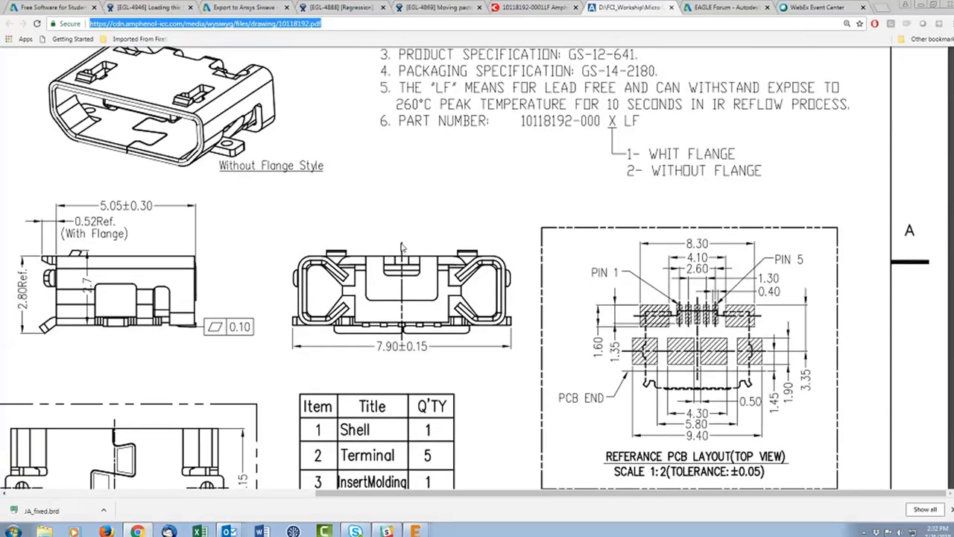
ctrl+scroll(401, 246, down, 1)
ctrl+scroll(401, 246, up, 1)
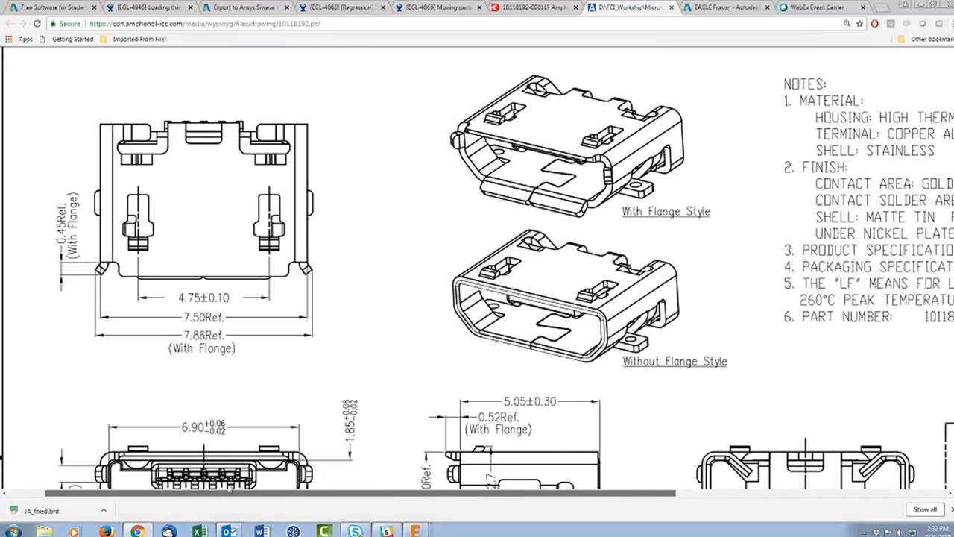
scroll(341, 385, left, 1)
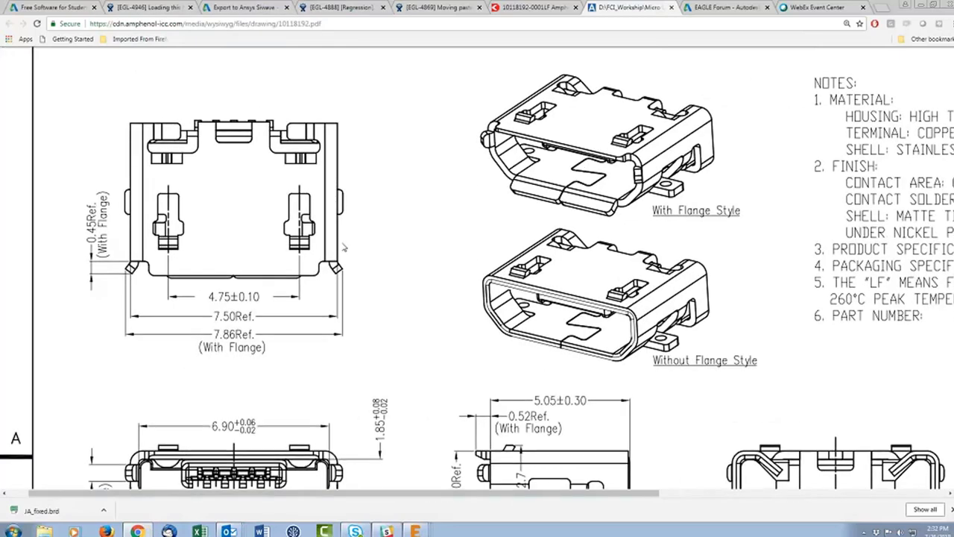
scroll(341, 385, down, 2)
scroll(189, 258, up, 1)
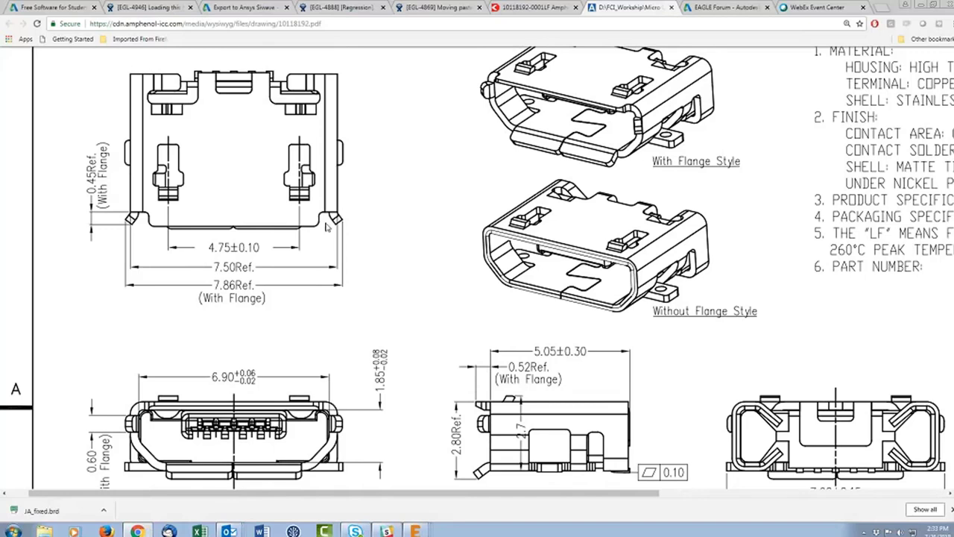
scroll(402, 234, down, 2)
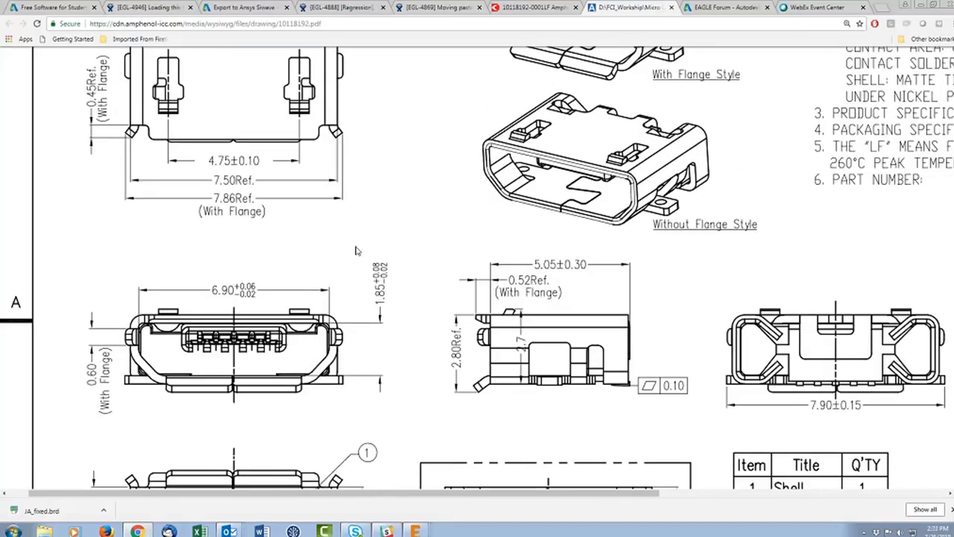
scroll(481, 239, down, 1)
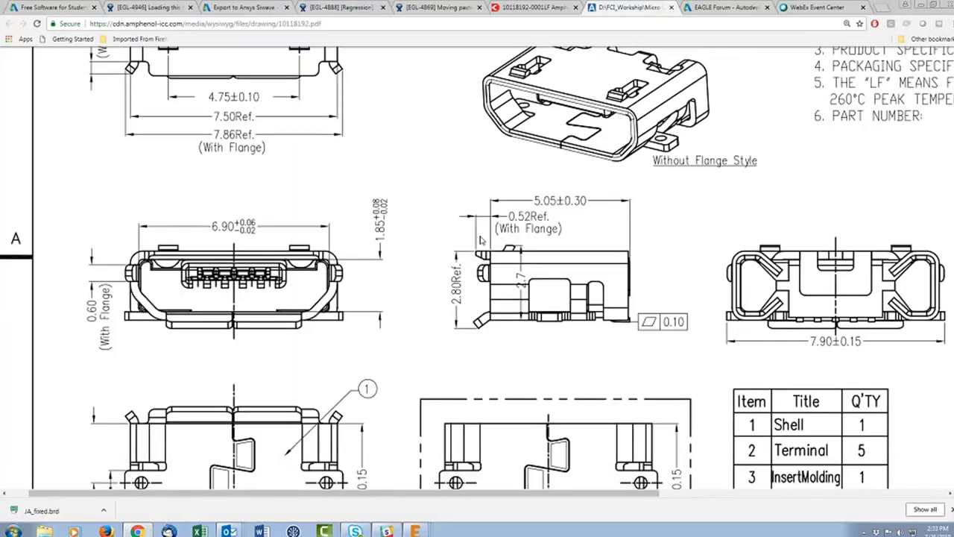
scroll(481, 239, down, 2)
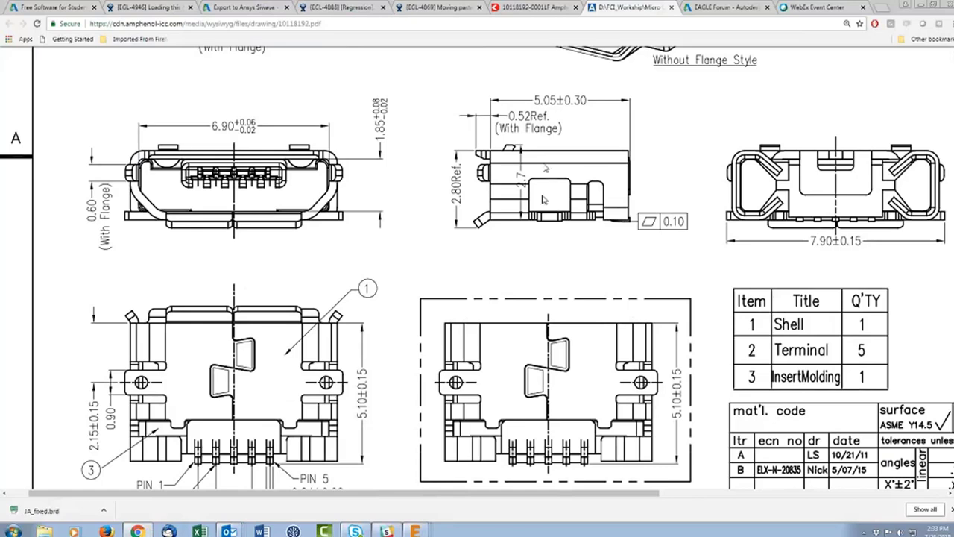
scroll(543, 205, up, 2)
scroll(447, 202, up, 2)
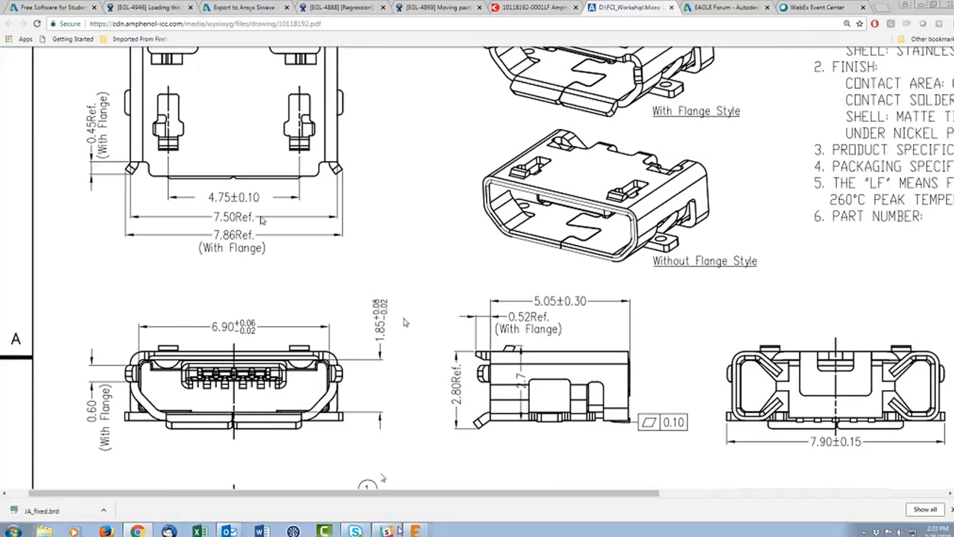
- Switch to the FusionClock board in EAGLE and examine connector CON1's pads, outline and PCB edge line at the board edge
mouse_move(386, 524)
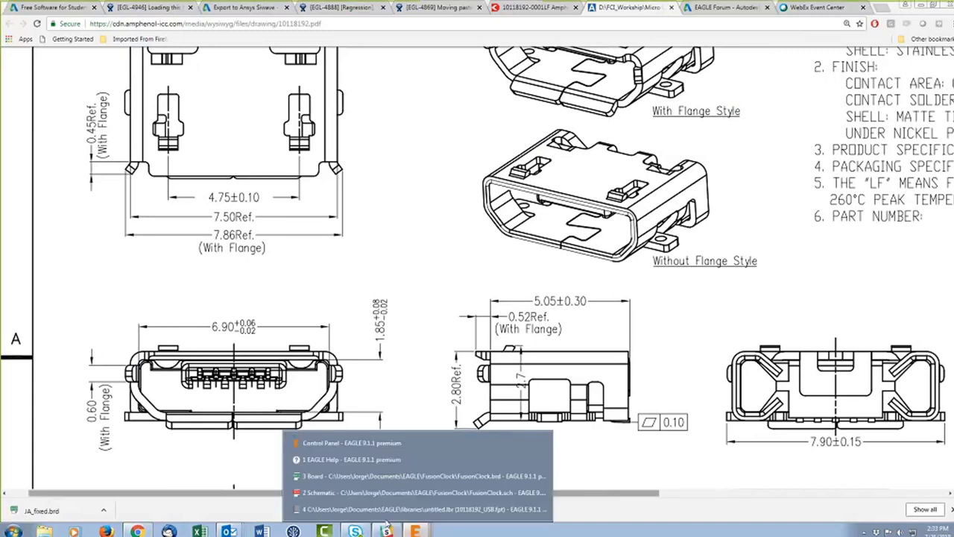
click(354, 478)
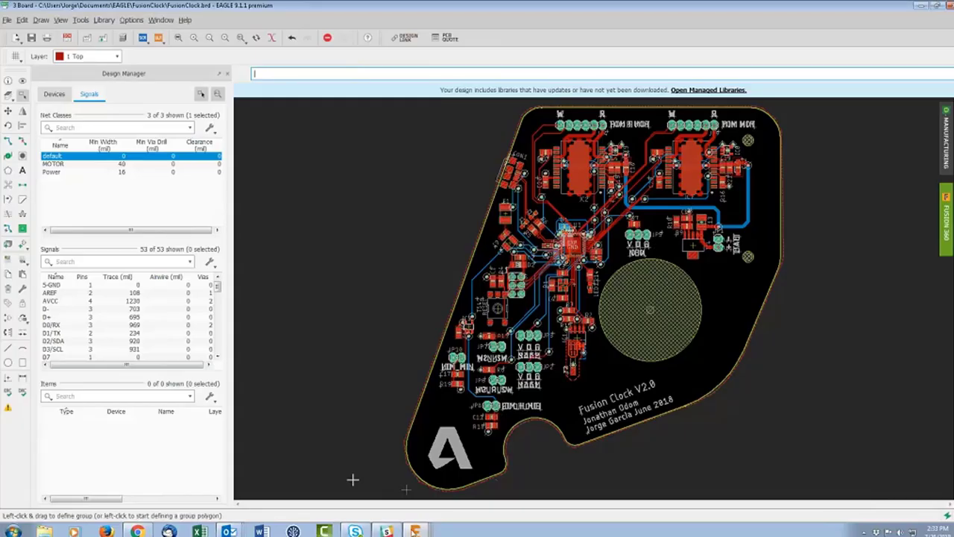
scroll(500, 177, up, 10)
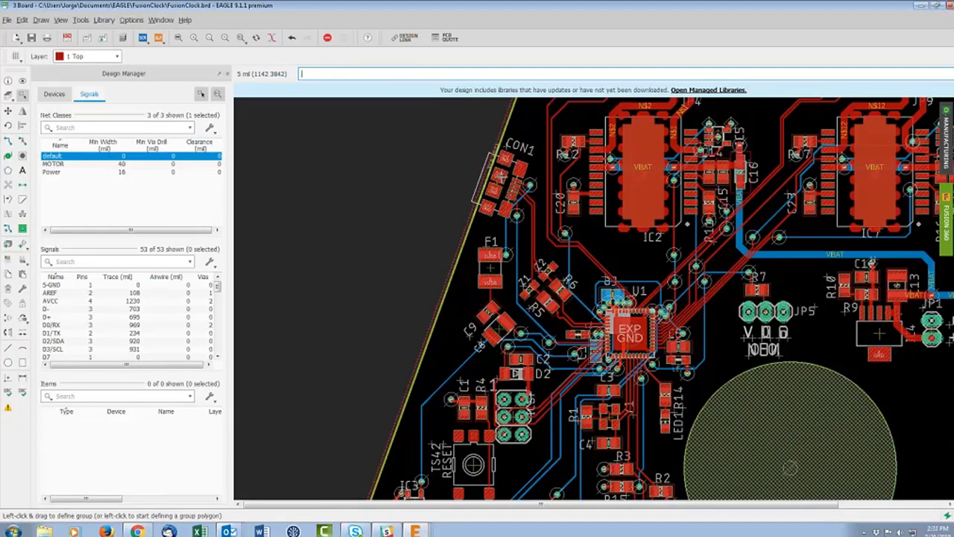
scroll(499, 177, up, 1)
scroll(499, 178, down, 1)
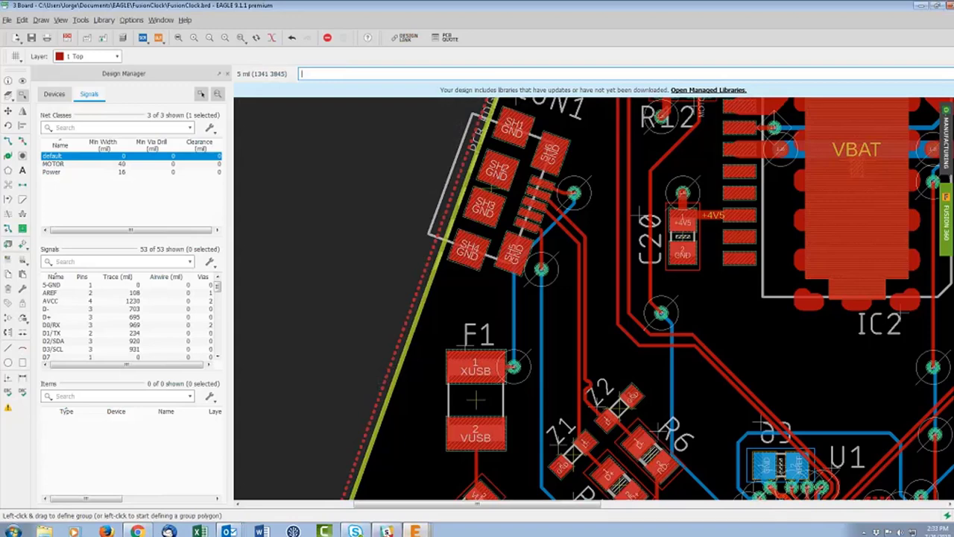
- Return to the USB footprint in the untitled library and set the Line tool to layer 21 tPlace
click(415, 531)
click(378, 510)
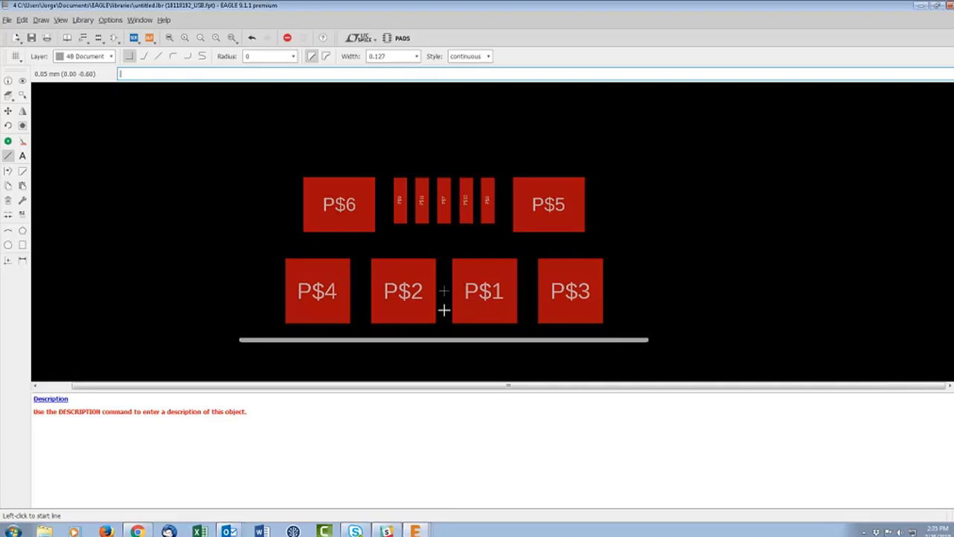
click(353, 135)
key(Escape)
click(111, 57)
drag(112, 179, 121, 123)
click(85, 158)
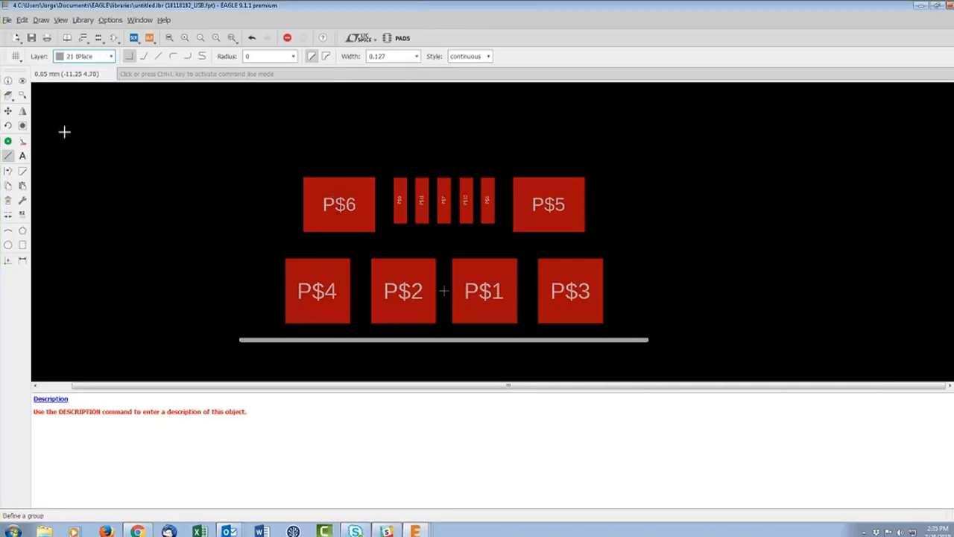
click(6, 155)
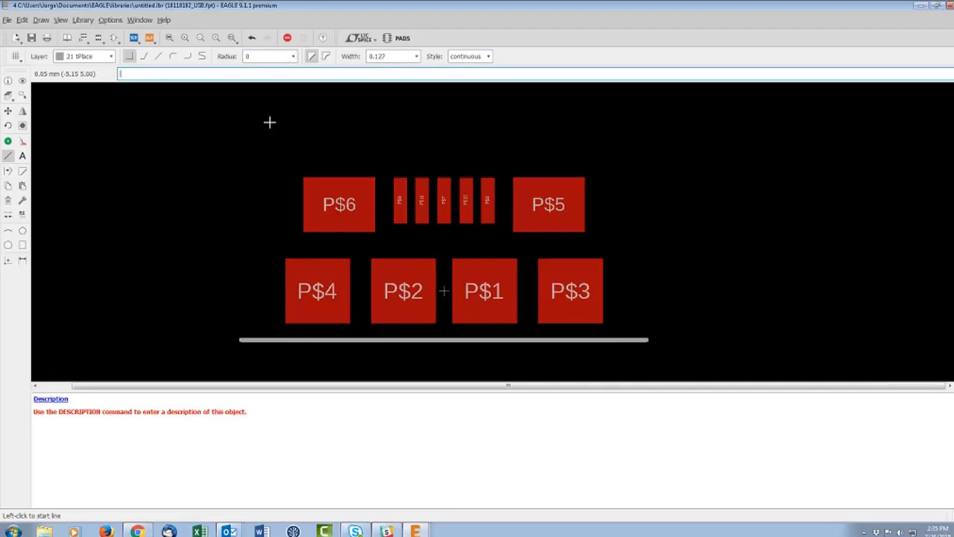
- Draw a closed rectangular outline through (3.75 2.525), (-3.75 2.525), (-3.75 -2.525) and (3.75 -2.525), 0.127 mm wide, on tPlace
text((3.75 2.52 5.525)
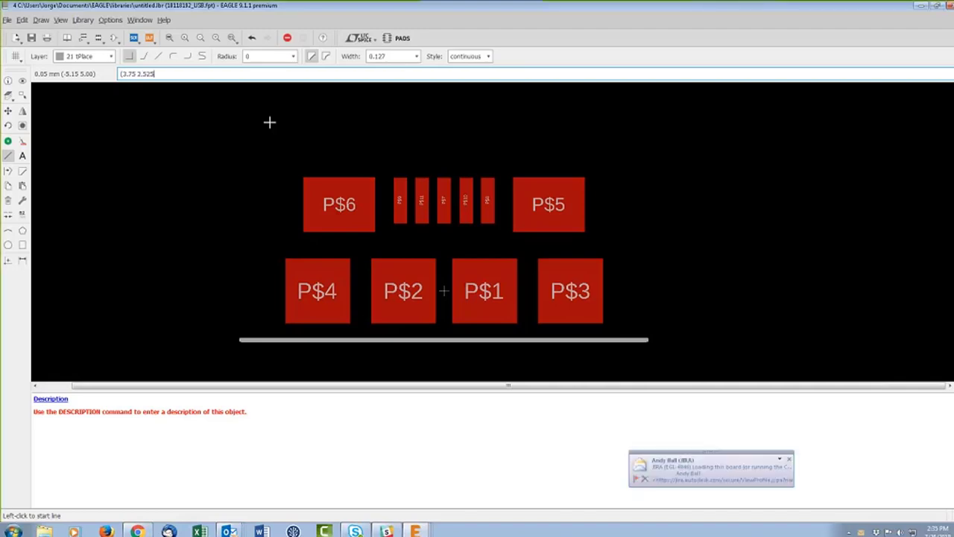
text())
click(789, 458)
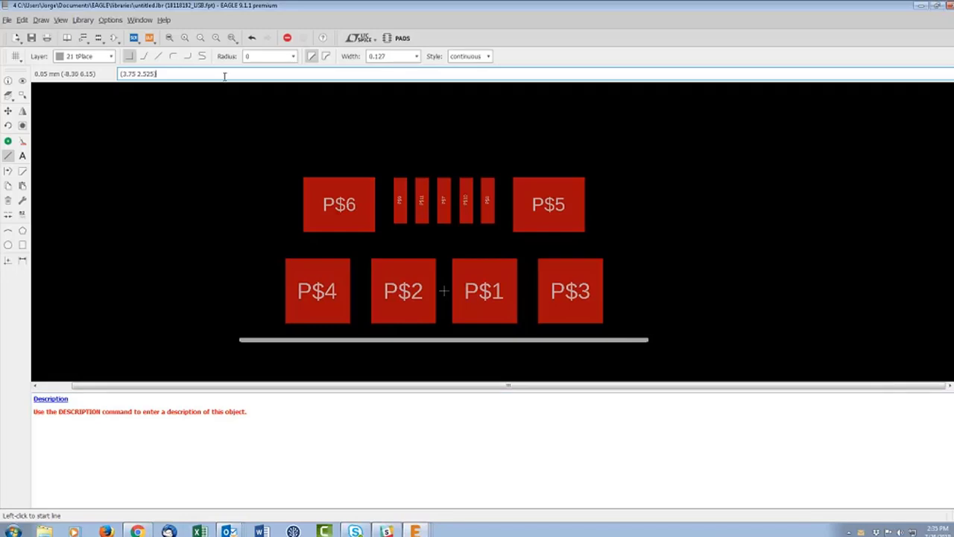
text((-3.75 2)
text(.525) (-3)
text(.75 -2.525) (3.75)
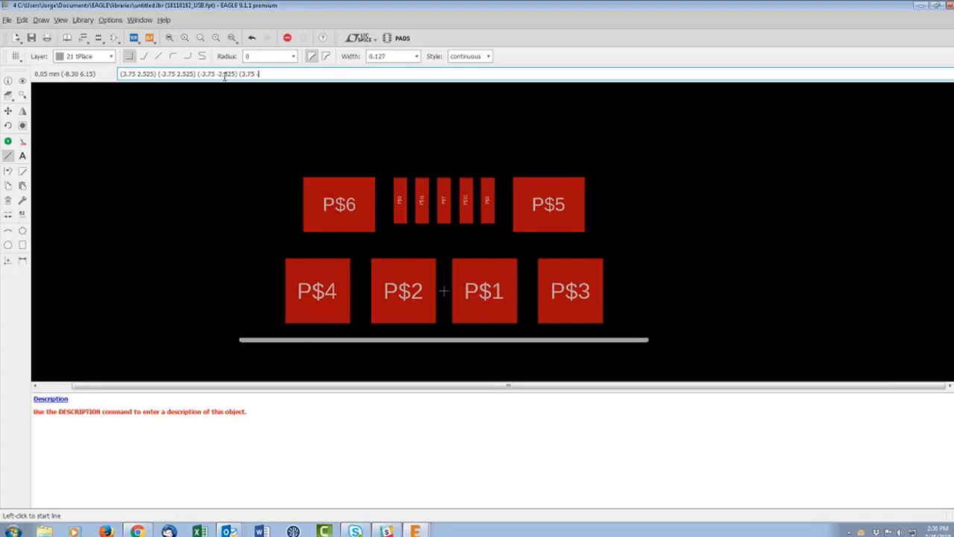
text( -2.525) ()
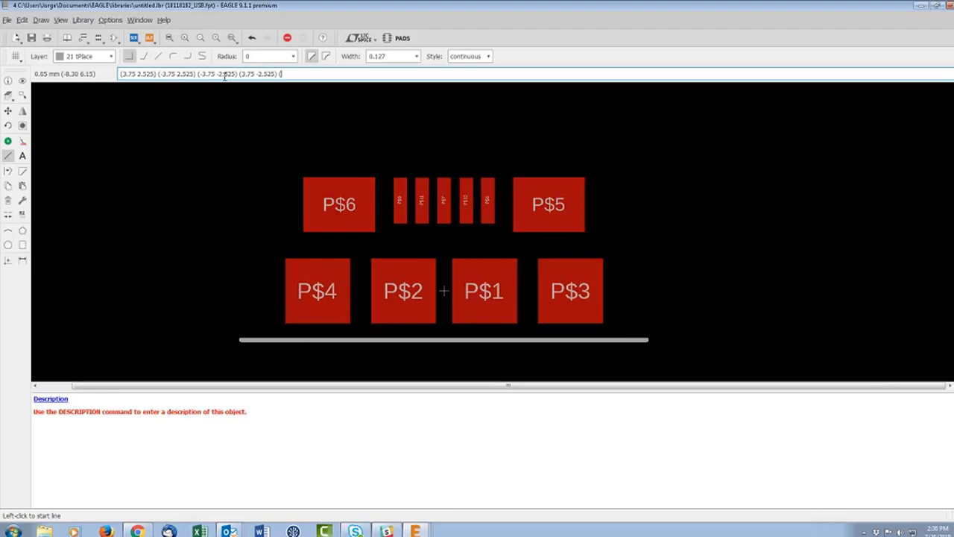
text(3.75 2.525))
key(Return)
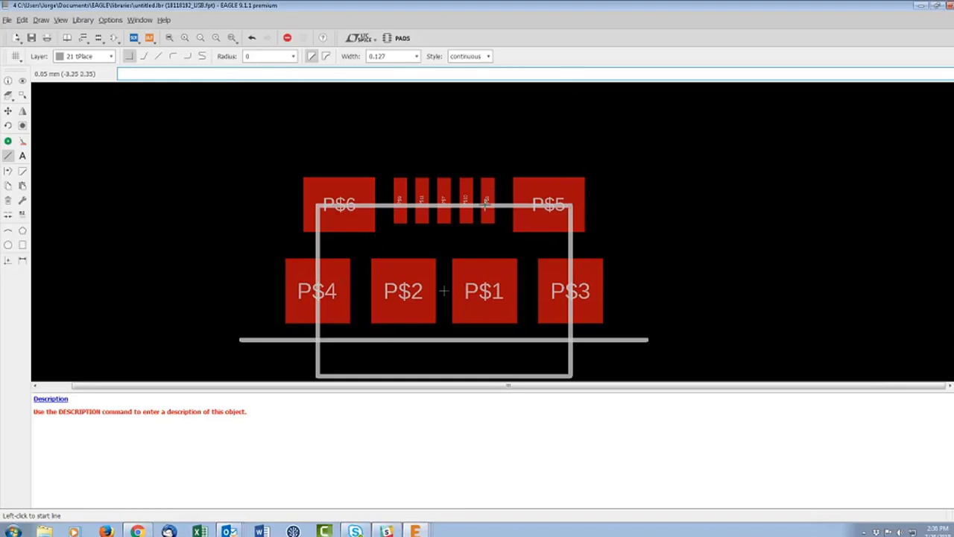
- Inspect the properties of the outline's vertical line beside pad P$4 and of the horizontal PCB edge line, leaving both unedited
scroll(478, 223, down, 2)
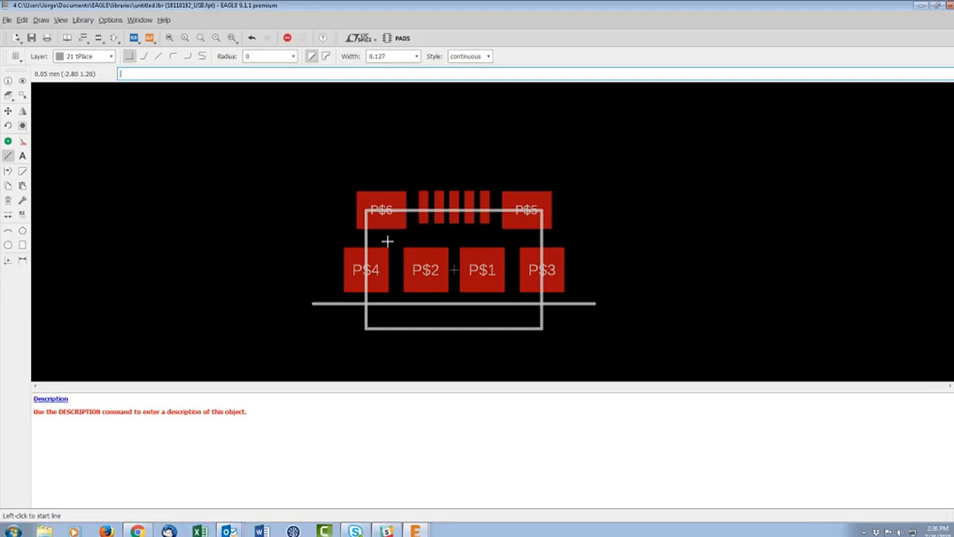
scroll(377, 300, up, 1)
scroll(376, 300, up, 2)
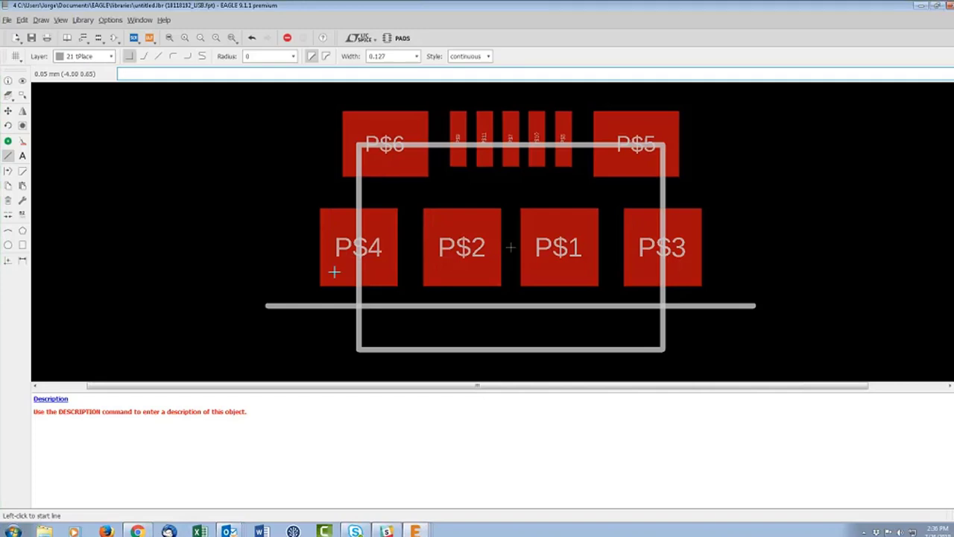
click(9, 79)
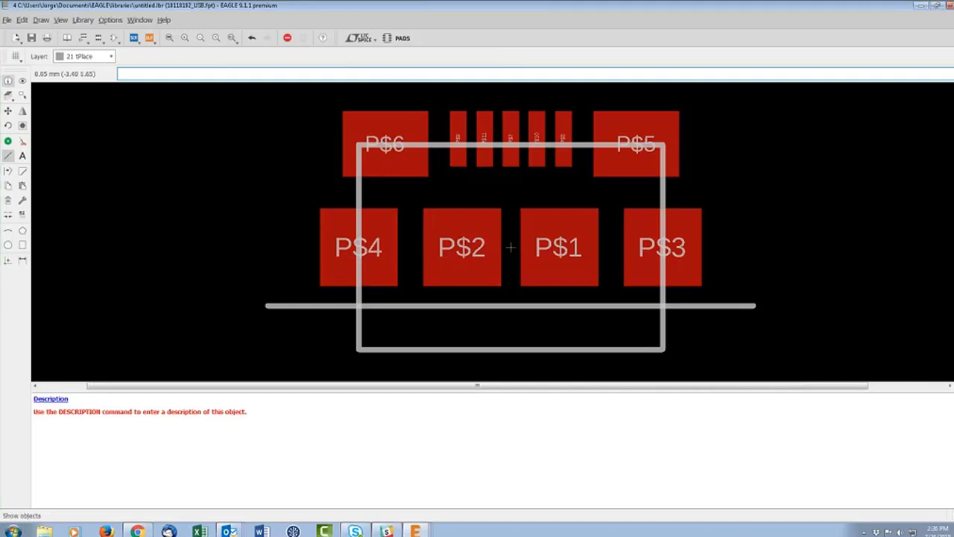
click(360, 192)
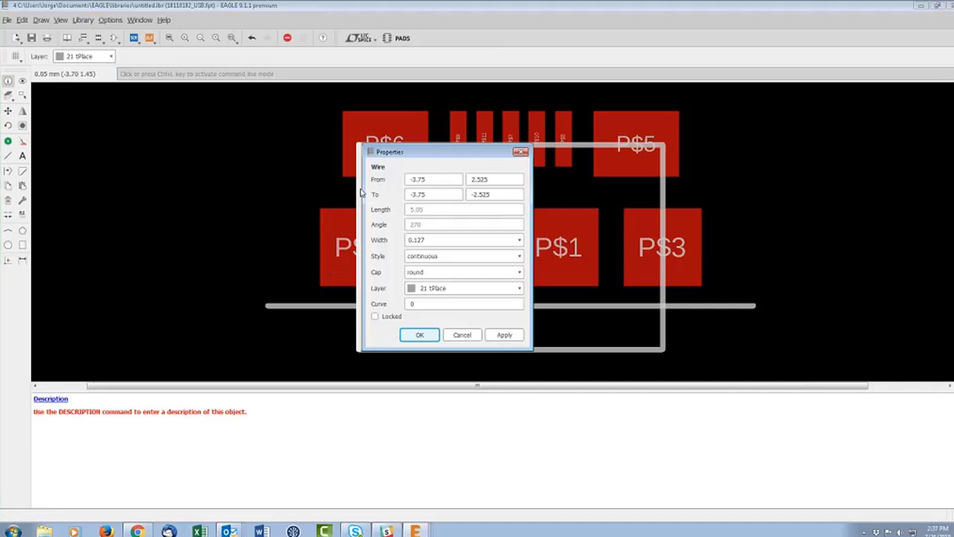
key(Escape)
click(326, 307)
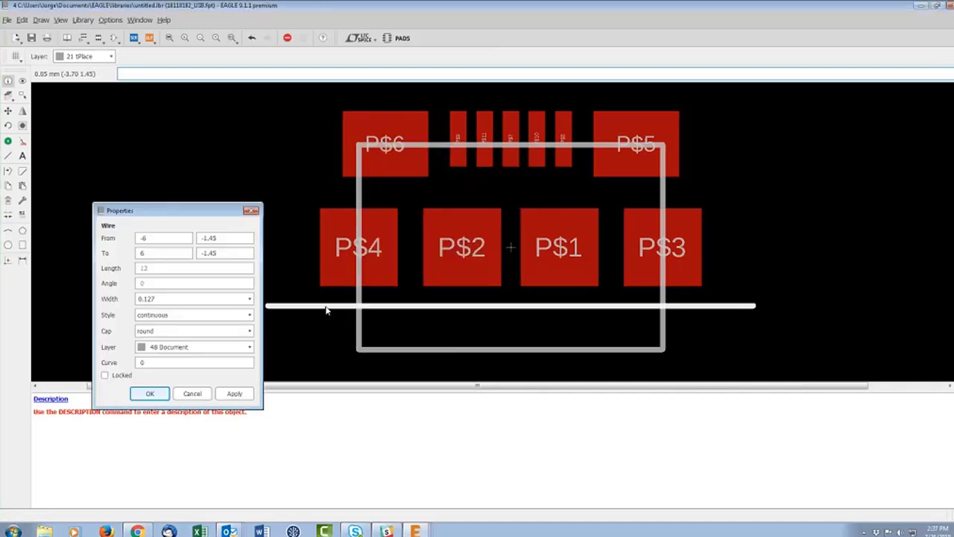
key(Escape)
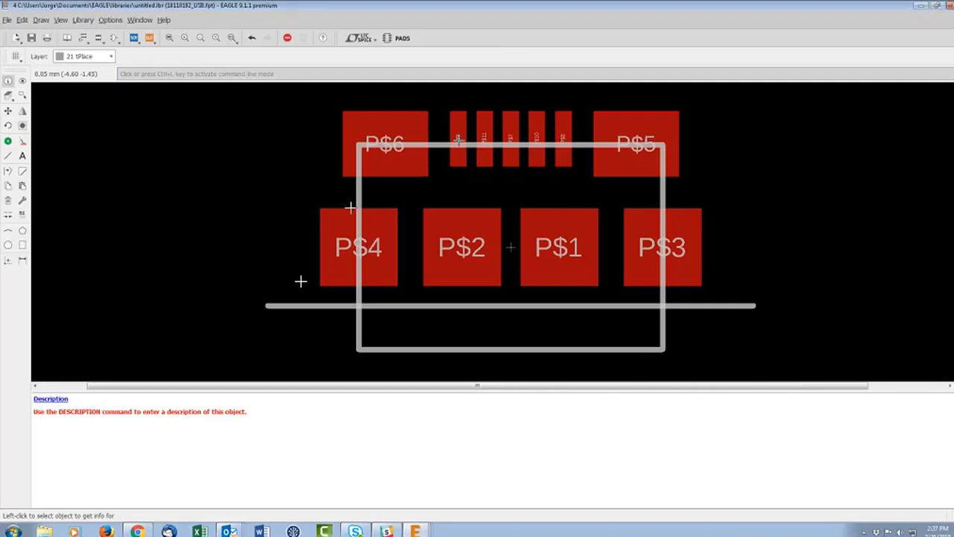
- Check the pin 1 to pin 5 order in the pad layout of the Chrome datasheet drawing and return to the EAGLE footprint
key(ctrl+l)
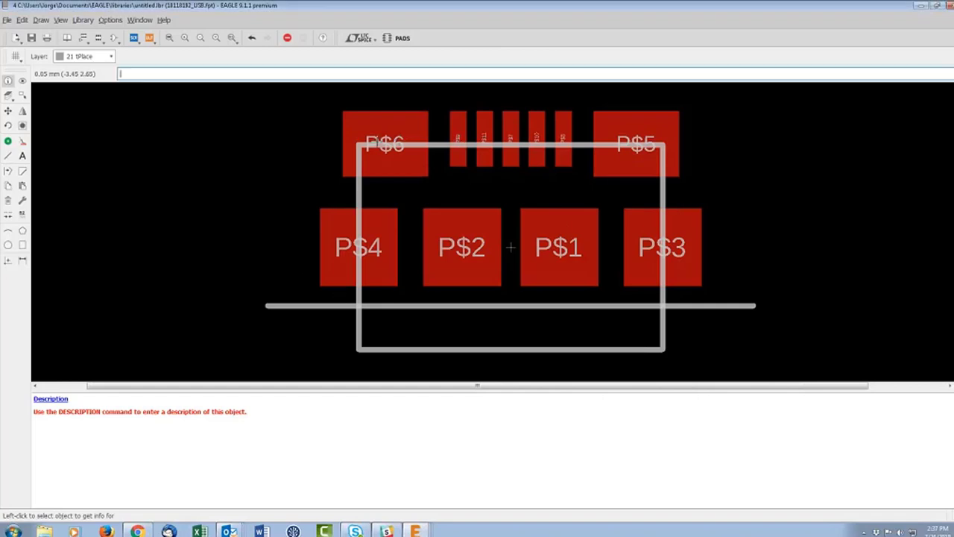
scroll(695, 193, down, 2)
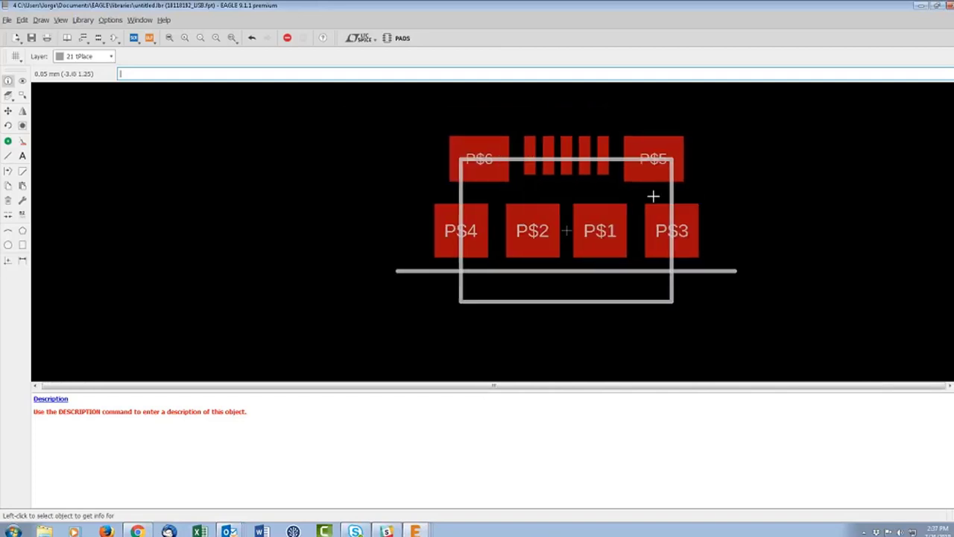
middle_drag(652, 194, 477, 218)
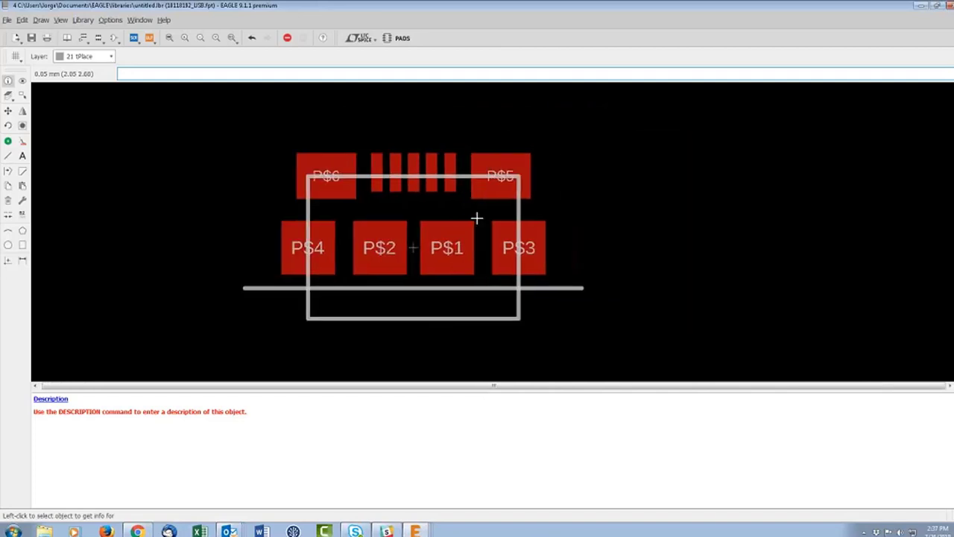
scroll(390, 153, up, 1)
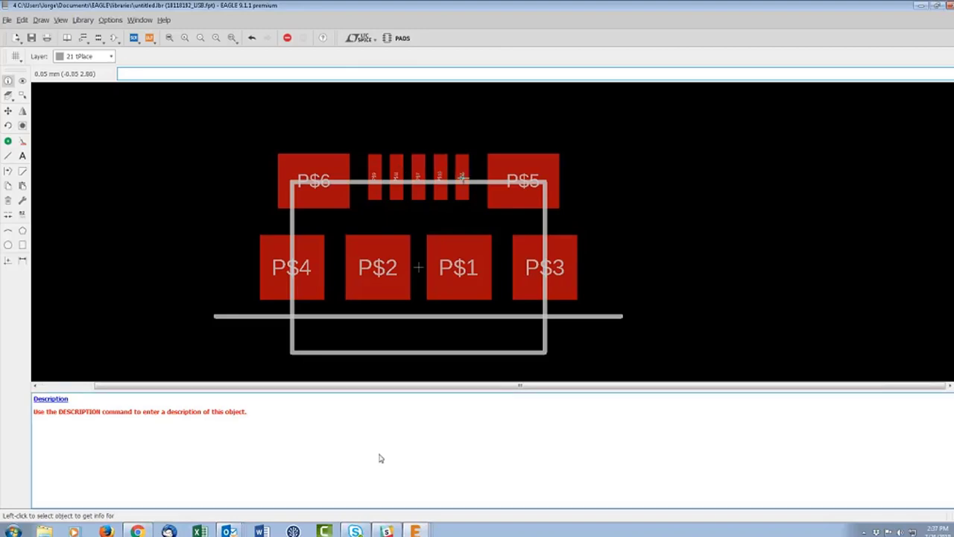
key(alt+Tab)
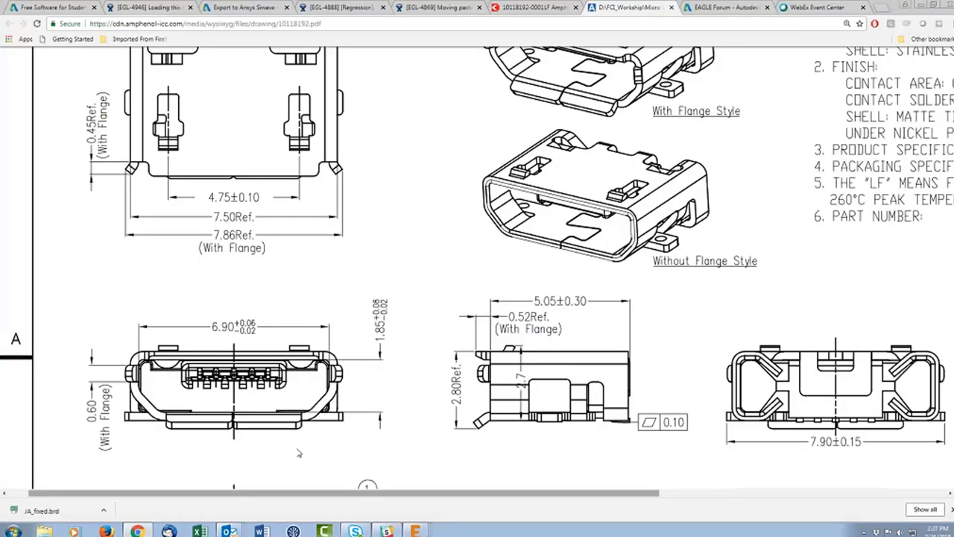
drag(535, 498, 791, 499)
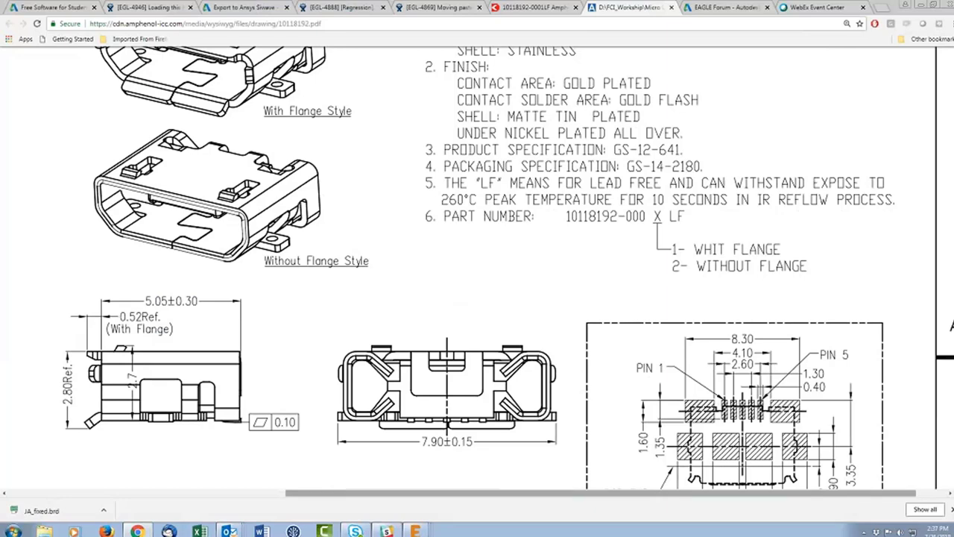
mouse_move(416, 531)
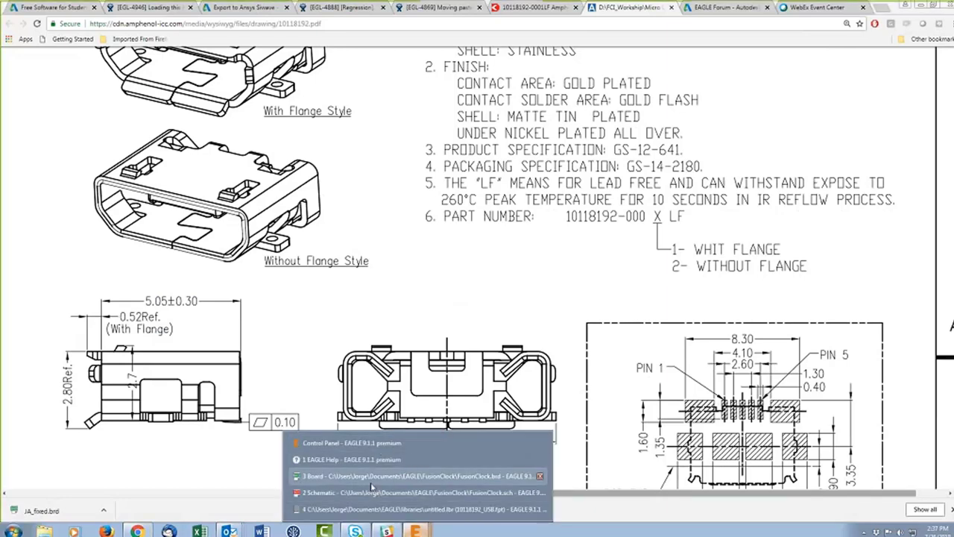
click(373, 509)
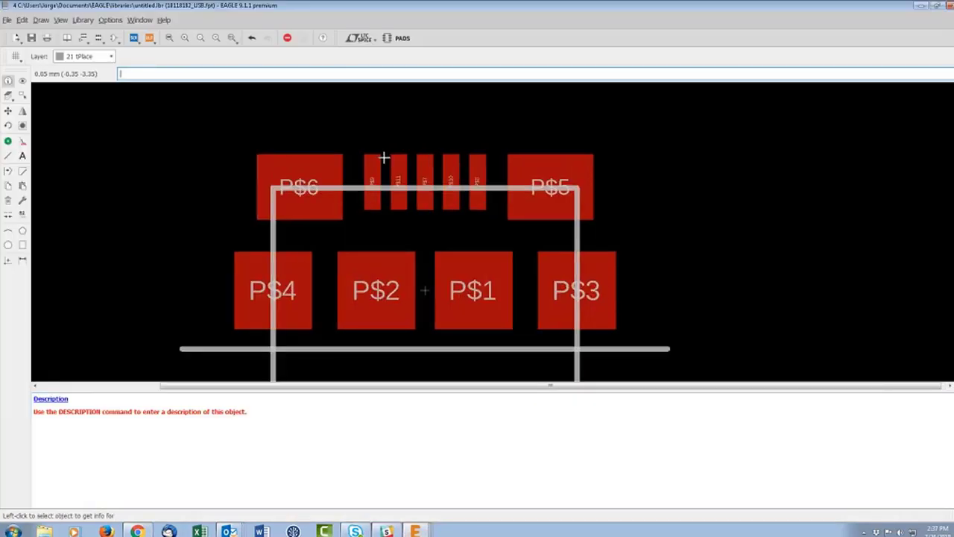
- Rename the narrow contact pads P$9 and P$11 to 1 and 2
scroll(384, 158, up, 2)
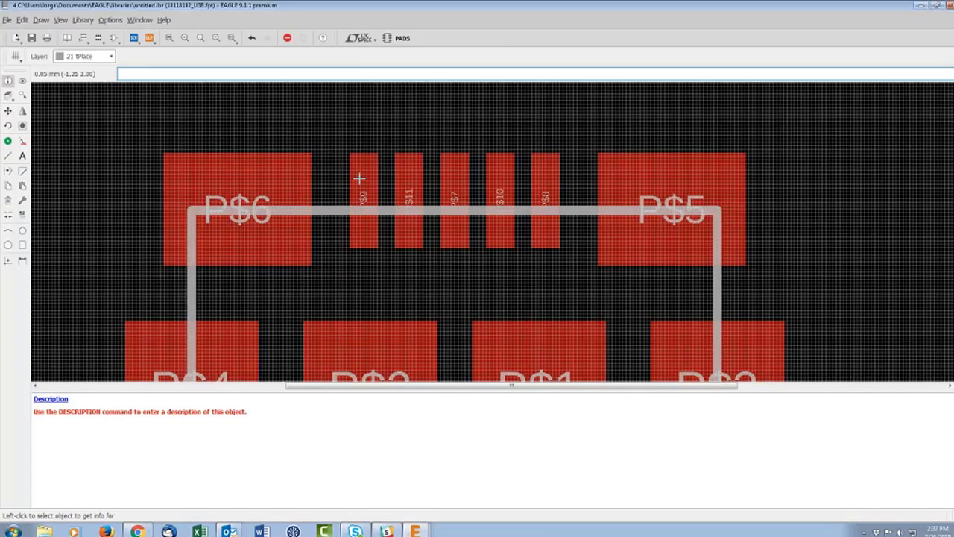
click(22, 215)
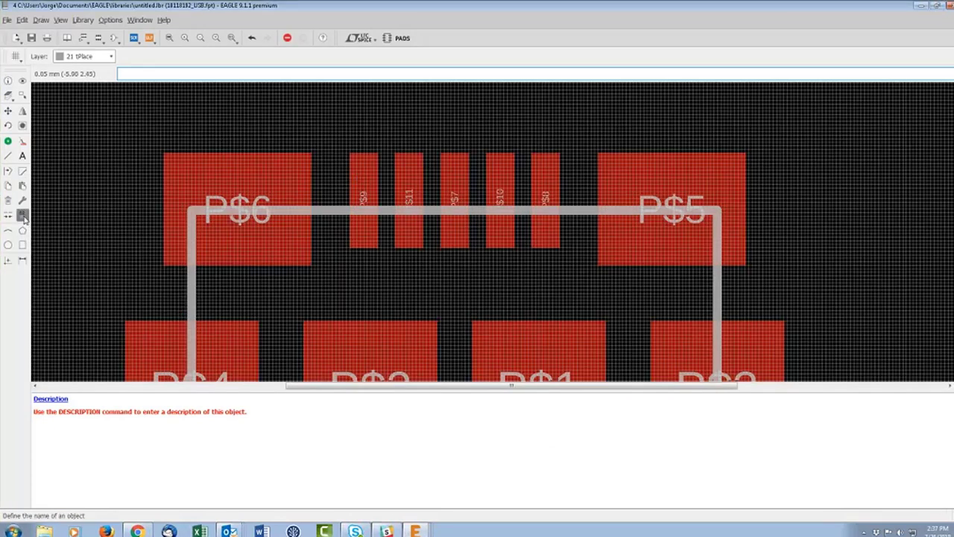
click(363, 192)
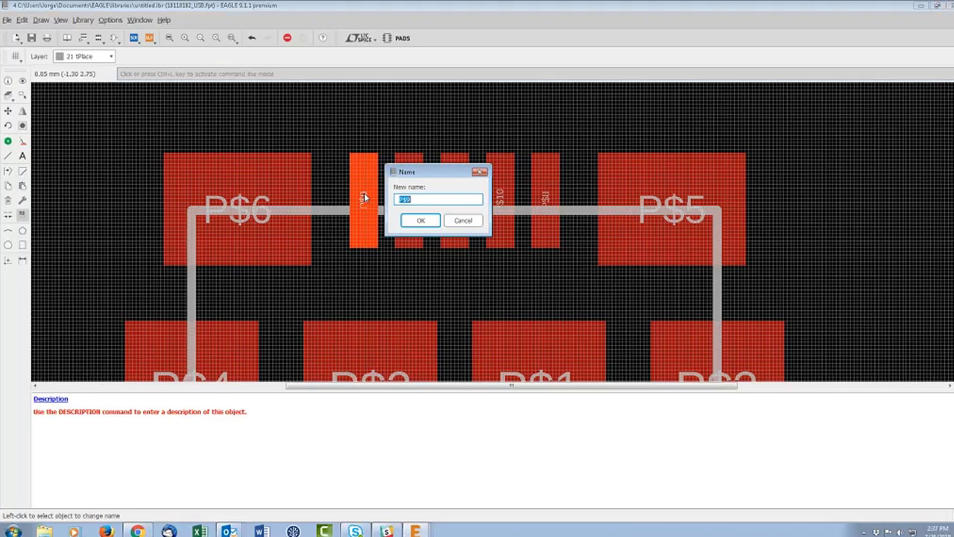
text(1)
key(Return)
click(410, 197)
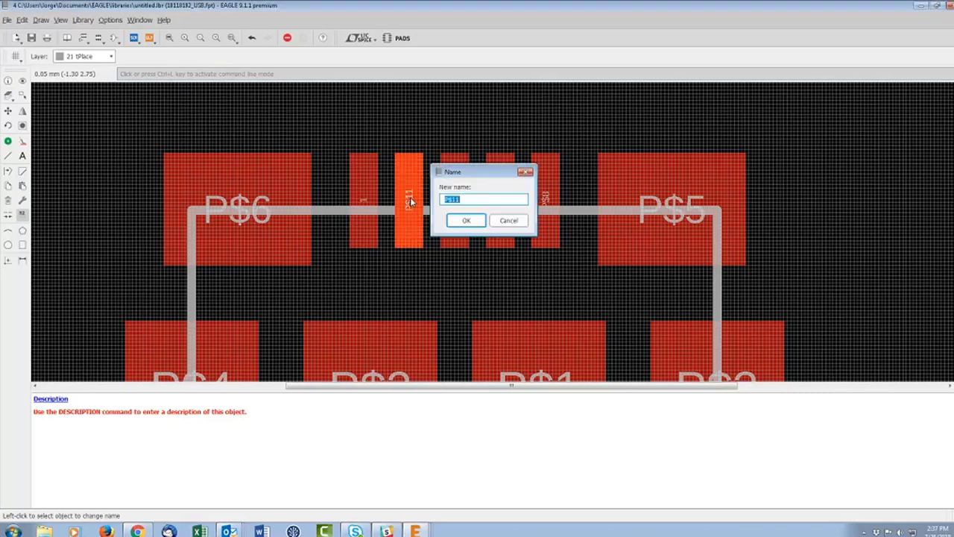
text(2)
key(Return)
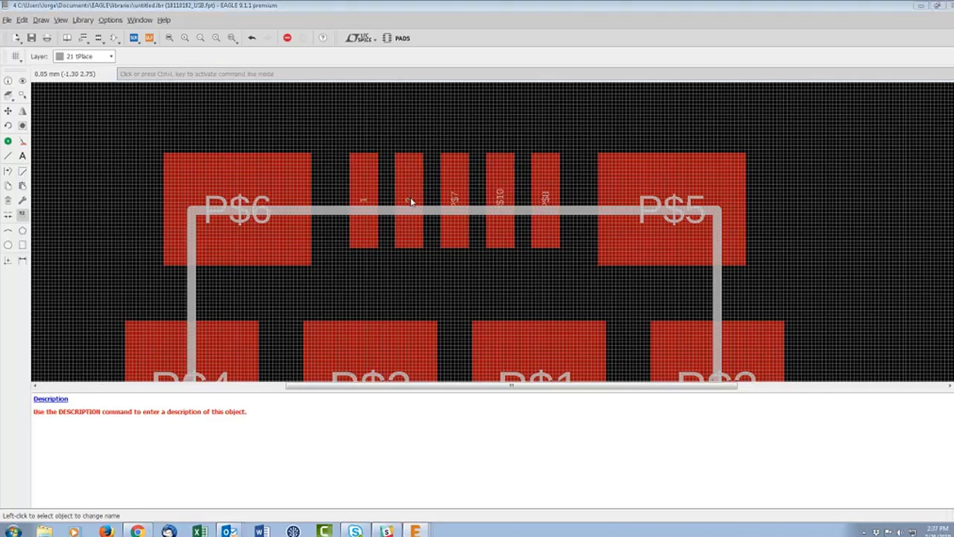
- Rename the remaining narrow contact pads P$7, P$10 and P$8 to 3, 4 and 5
click(458, 198)
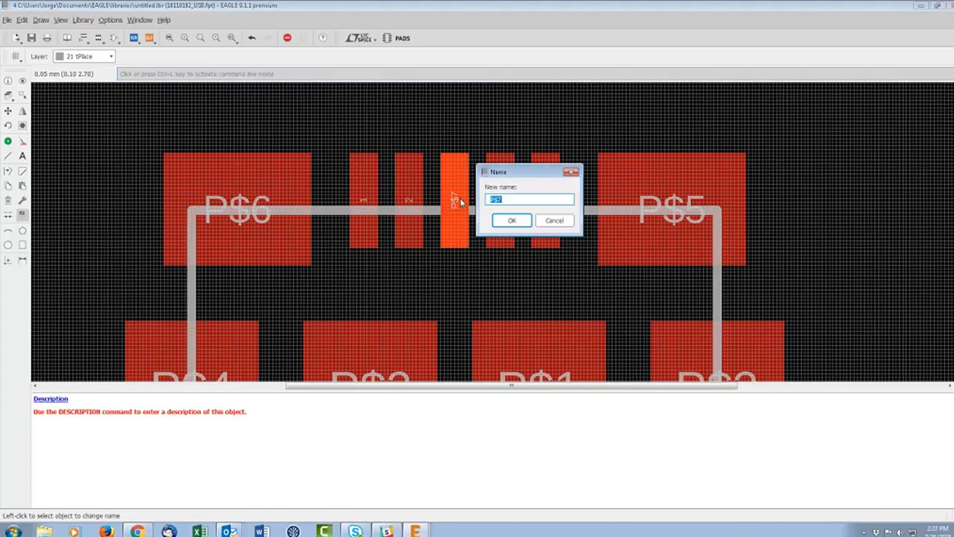
text(3)
key(Return)
click(501, 197)
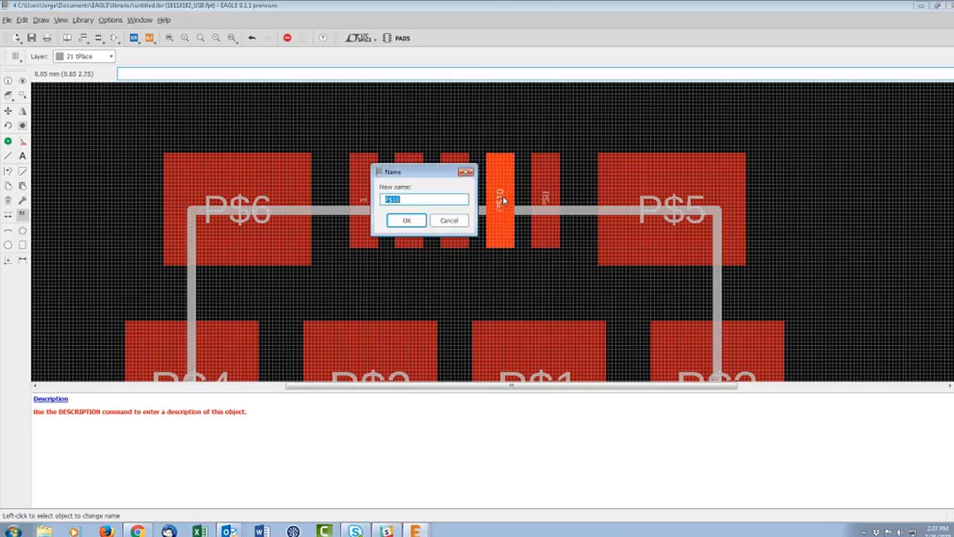
text(4)
key(Return)
click(550, 200)
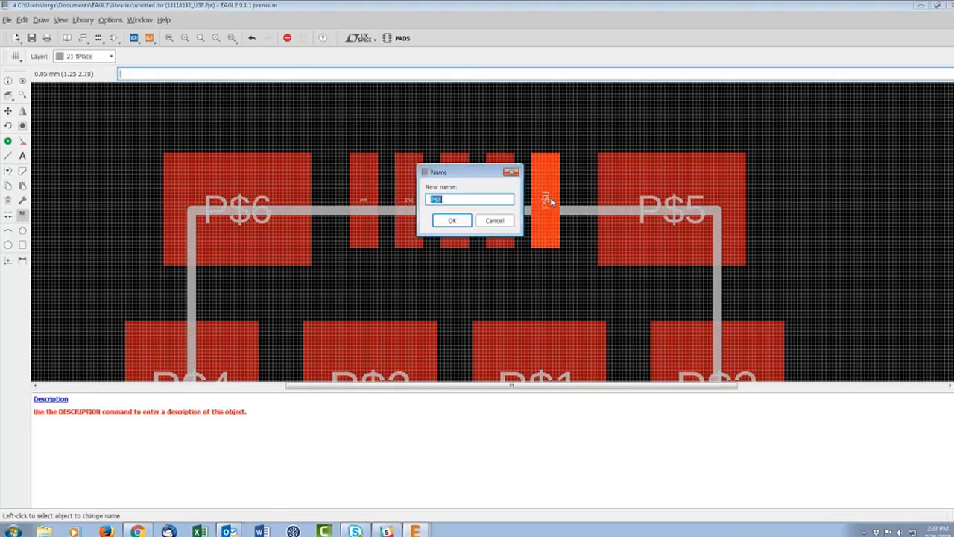
text(5)
key(Return)
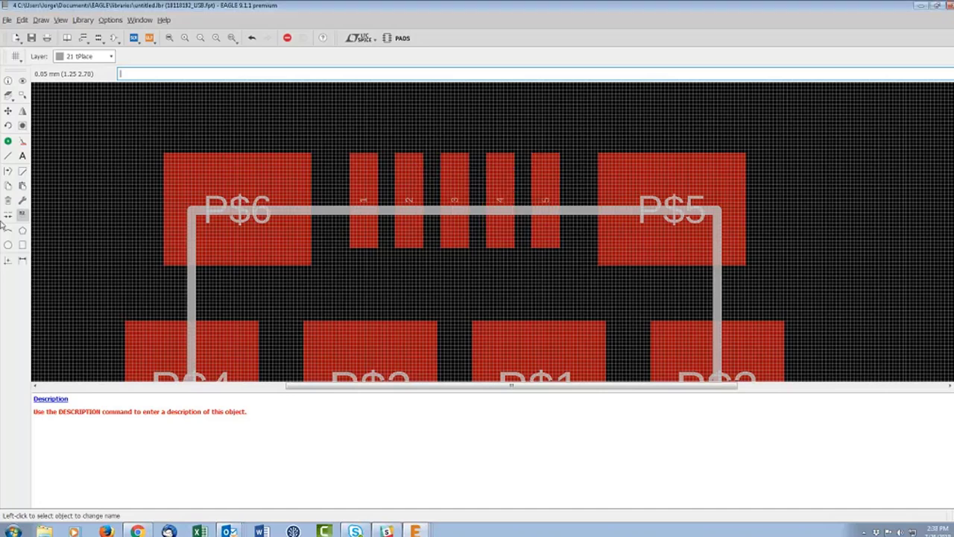
- Rename the large shield pads P$6, P$4 and P$2 to SH1, SH2 and SH3
scroll(320, 166, down, 3)
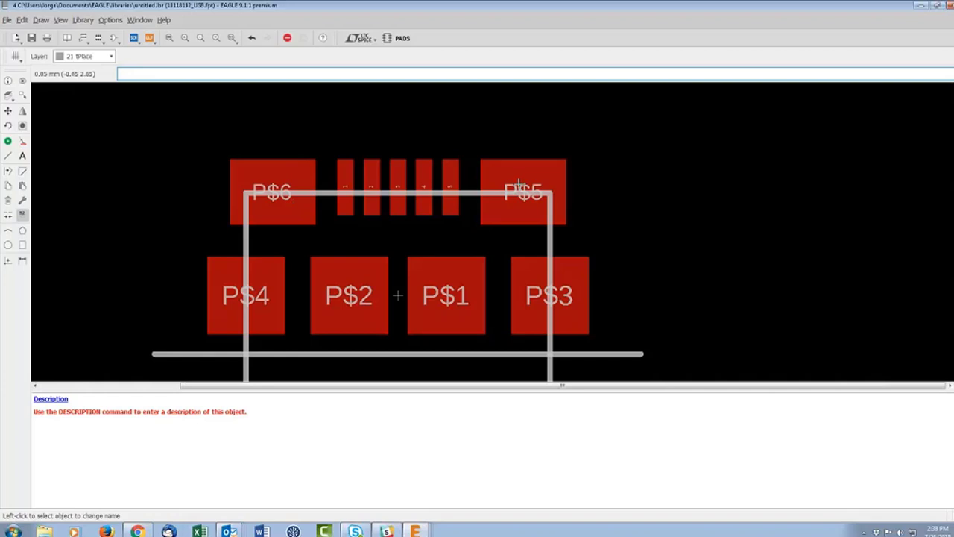
click(272, 189)
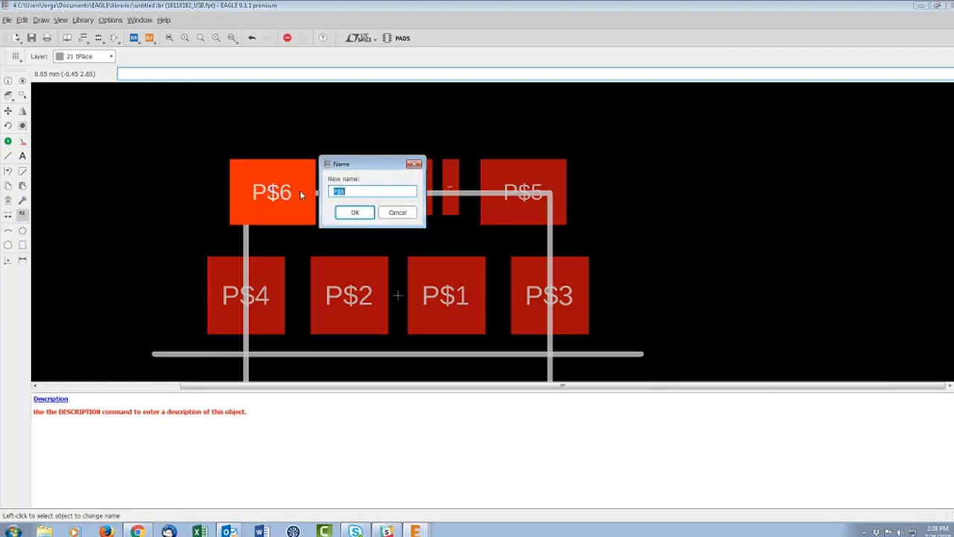
text(SH1)
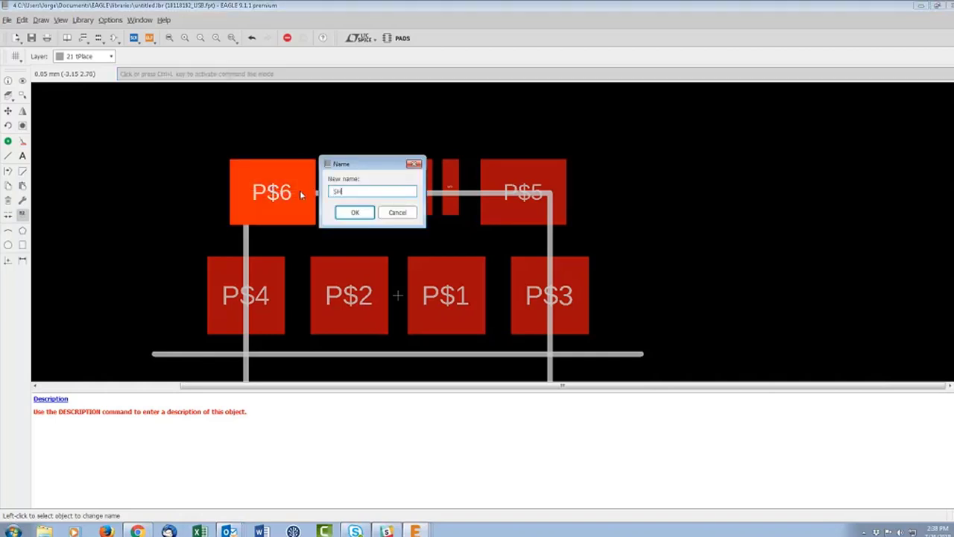
key(Return)
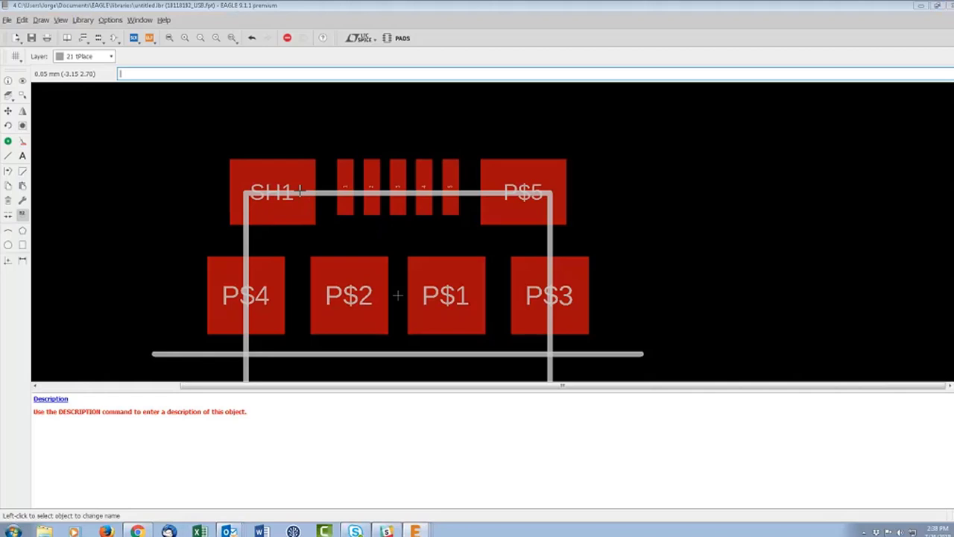
click(245, 306)
text(SH2)
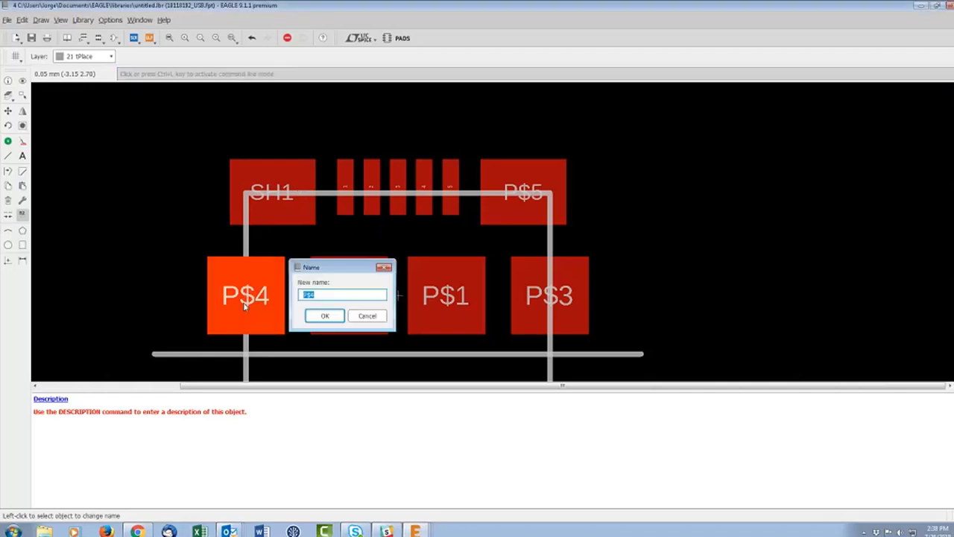
key(Return)
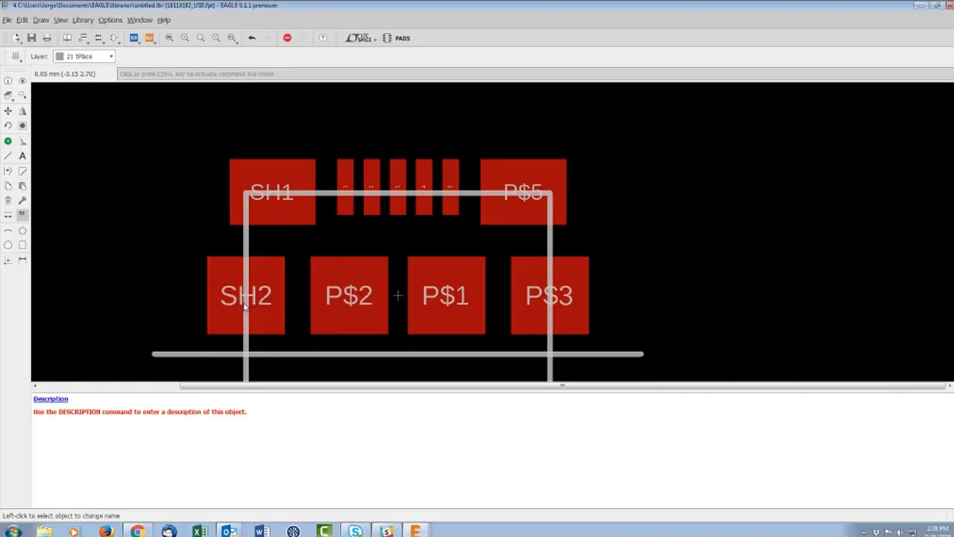
click(366, 300)
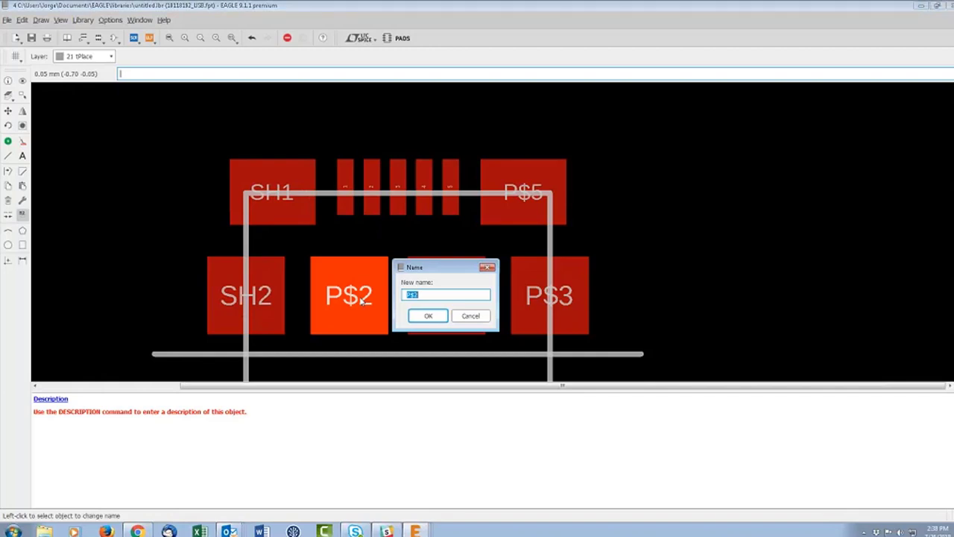
text(SH3)
key(Return)
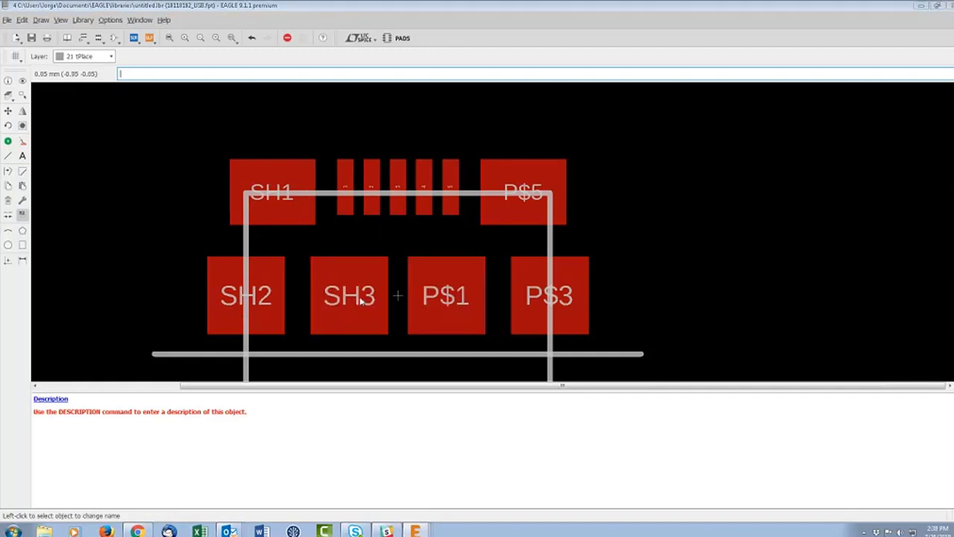
- Rename the large shield pads P$1, P$3 and P$5 to SH4, SH5 and SH6
click(440, 299)
text(SH)
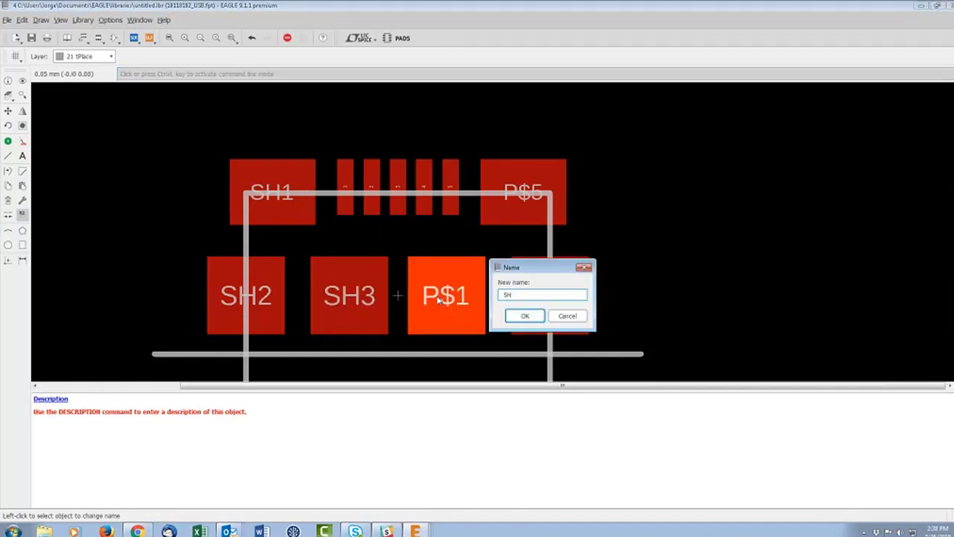
text(4)
key(Return)
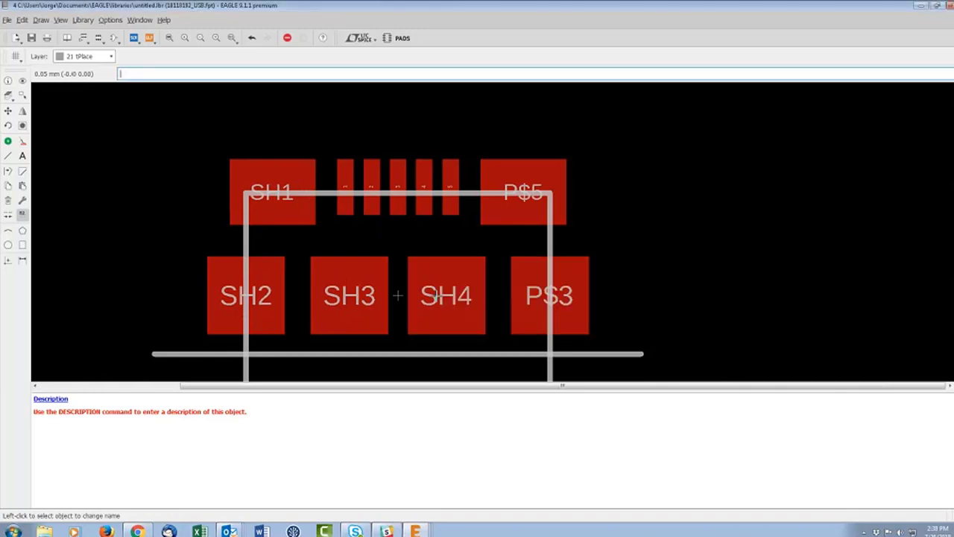
click(549, 296)
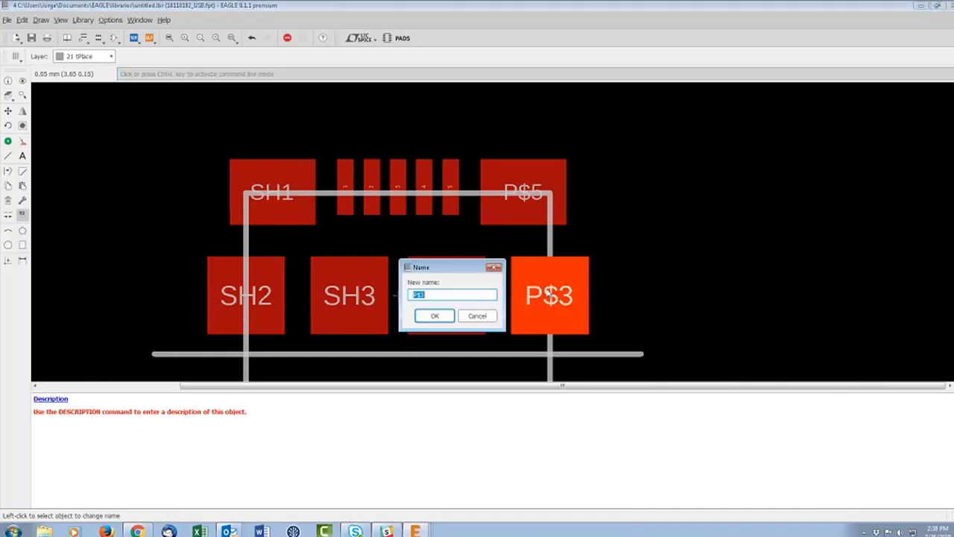
text(SH5)
key(Return)
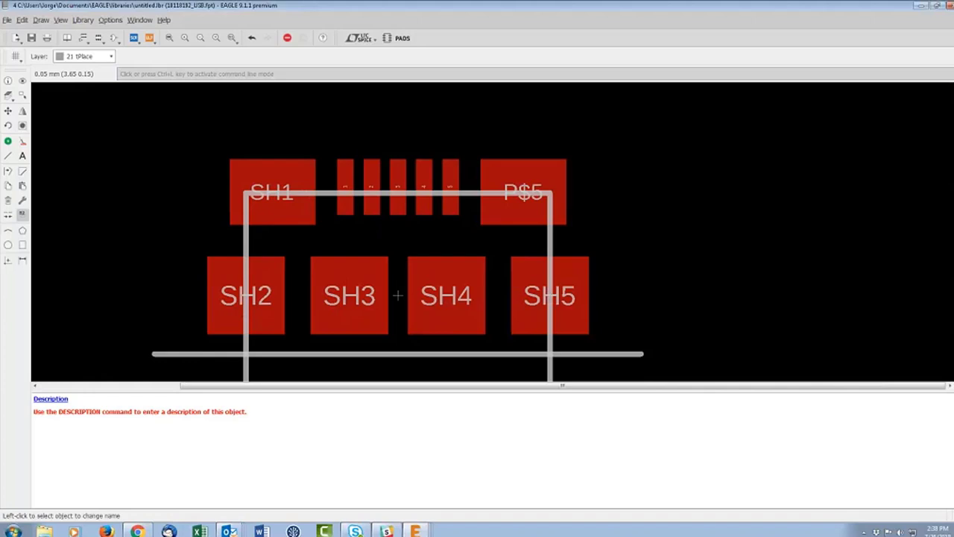
click(522, 192)
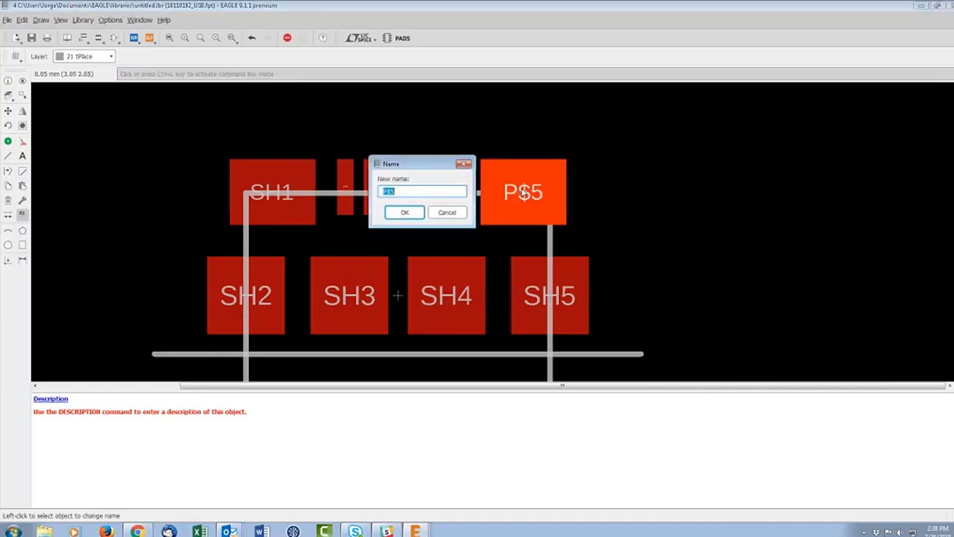
text(SH6)
key(Return)
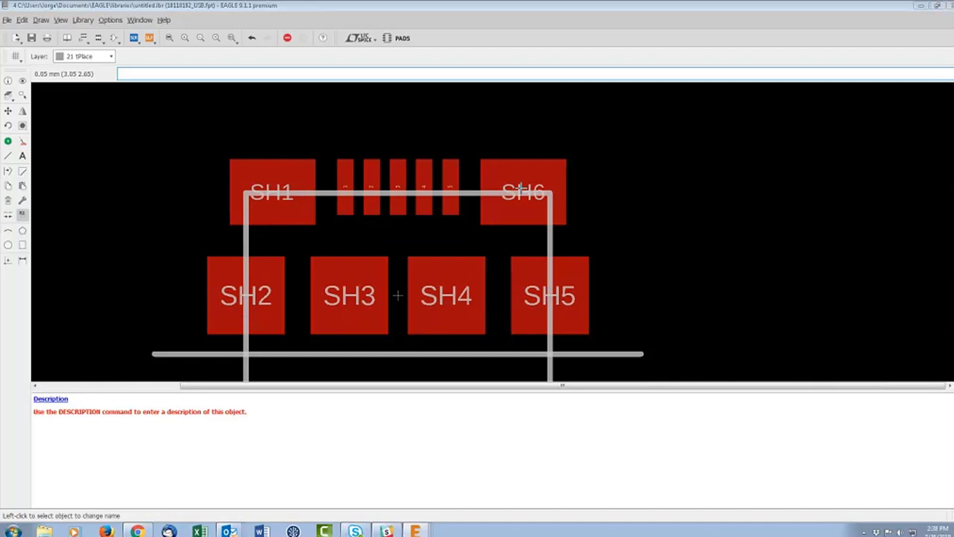
scroll(574, 180, down, 1)
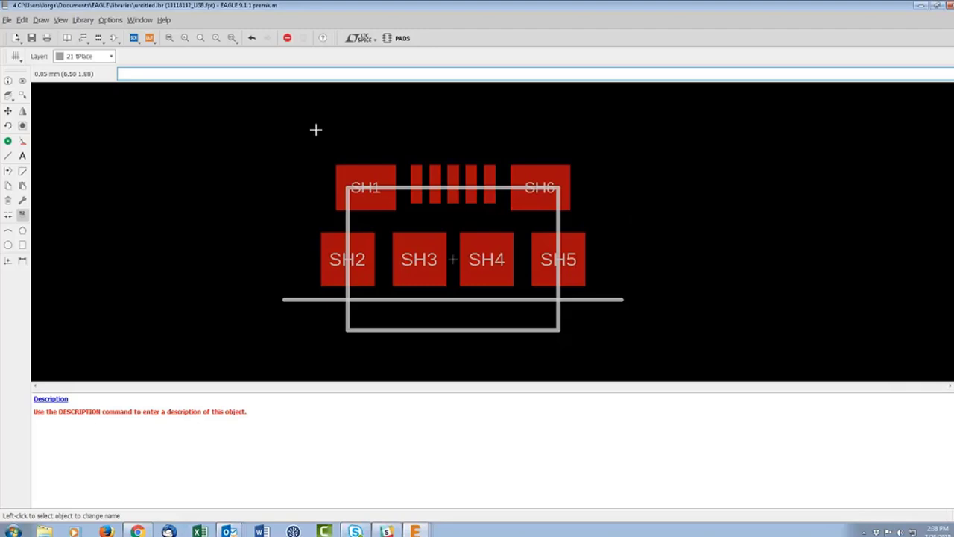
click(22, 156)
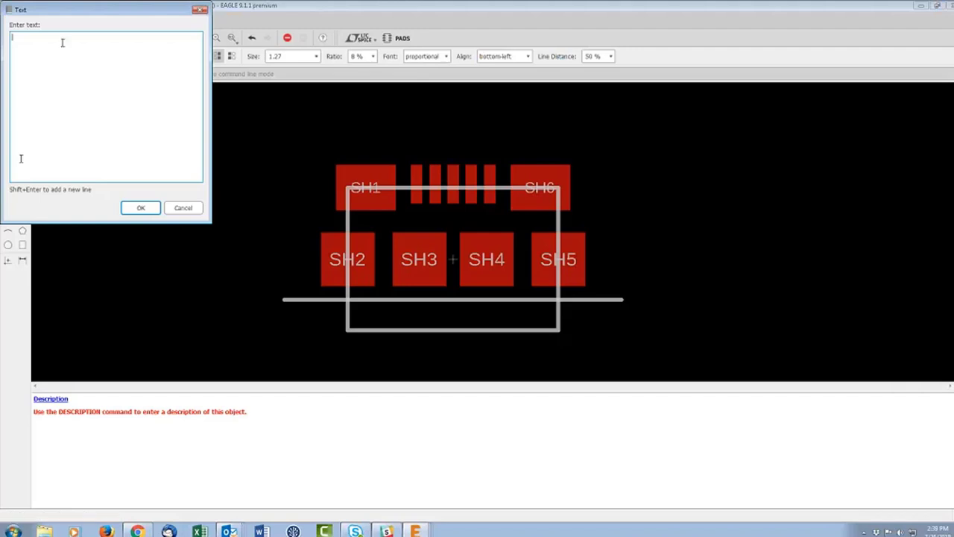
text(>NAME)
click(140, 207)
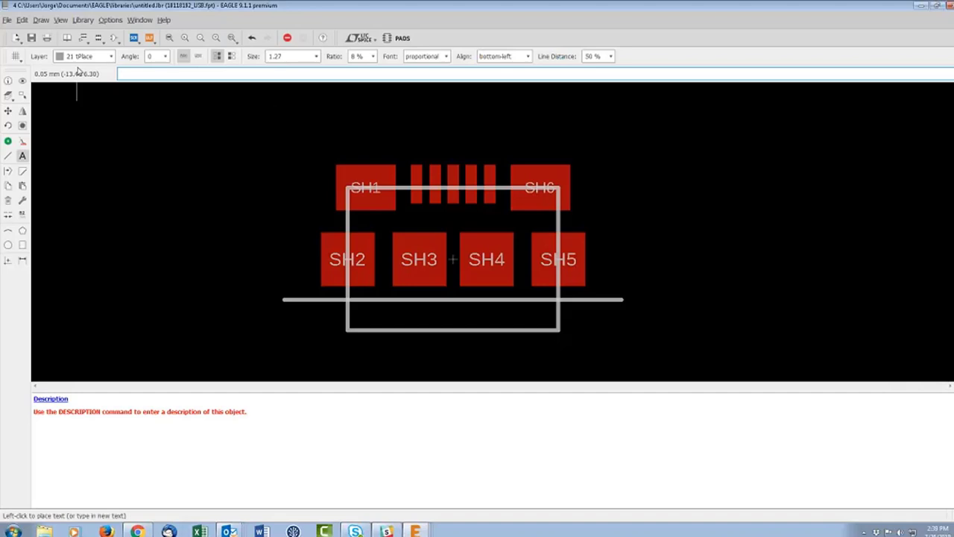
click(110, 57)
scroll(88, 171, down, 2)
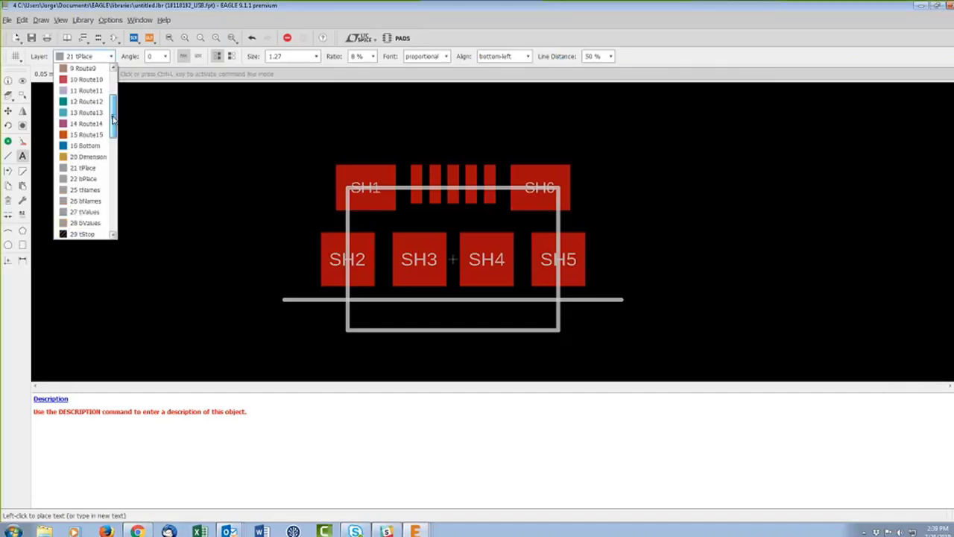
click(86, 191)
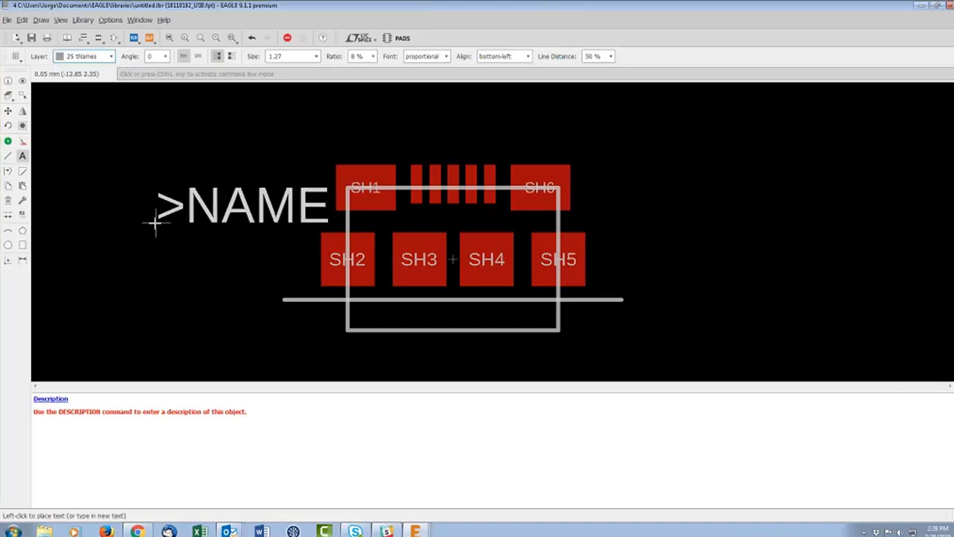
click(149, 254)
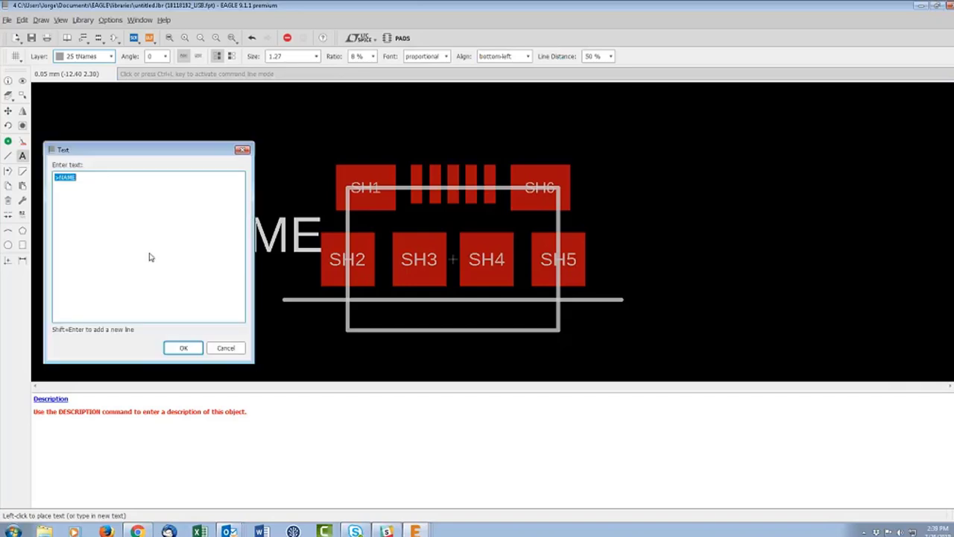
key(Escape)
key(Escape)
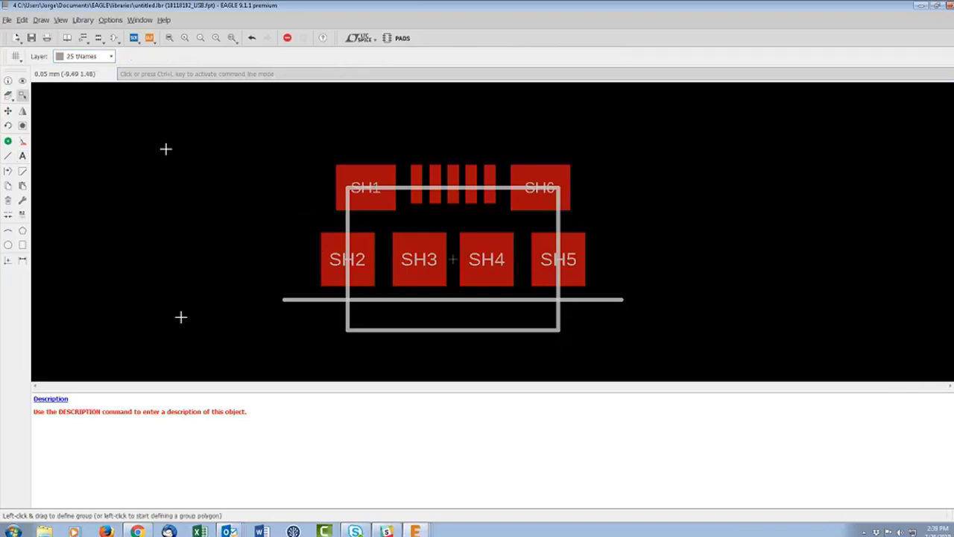
- Run the set_name_value ULP from the EAGLE 9.1.1 examples directory to add the >NAME and >VALUE texts to the footprint
click(151, 39)
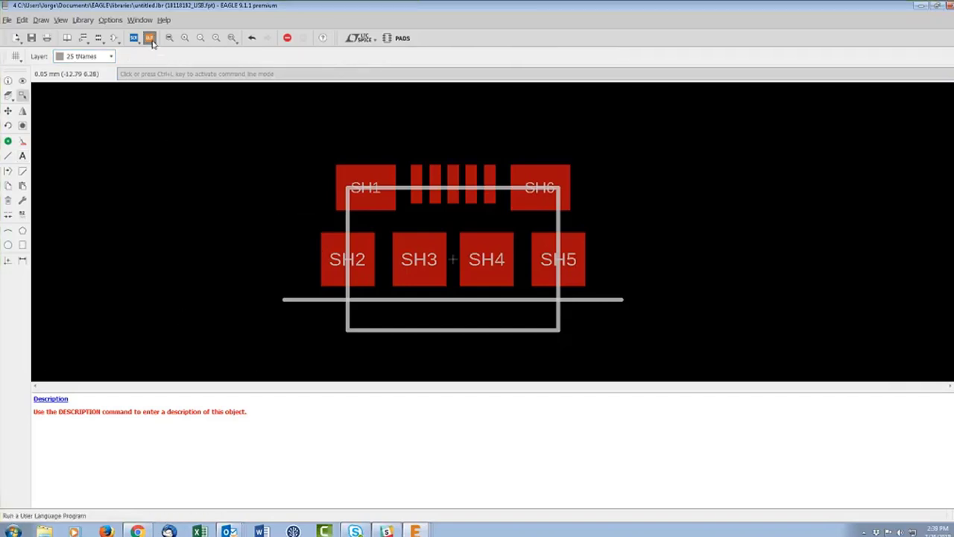
click(284, 28)
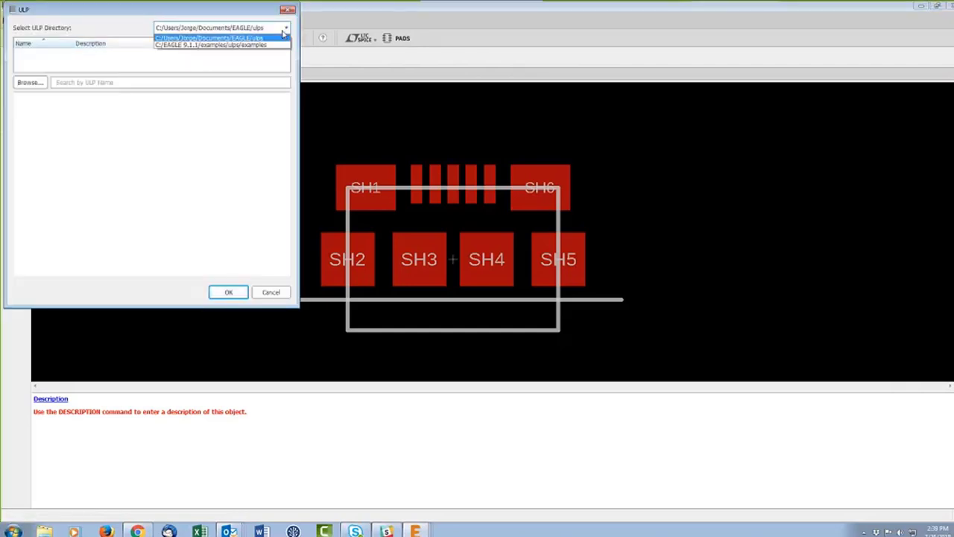
click(272, 44)
click(96, 167)
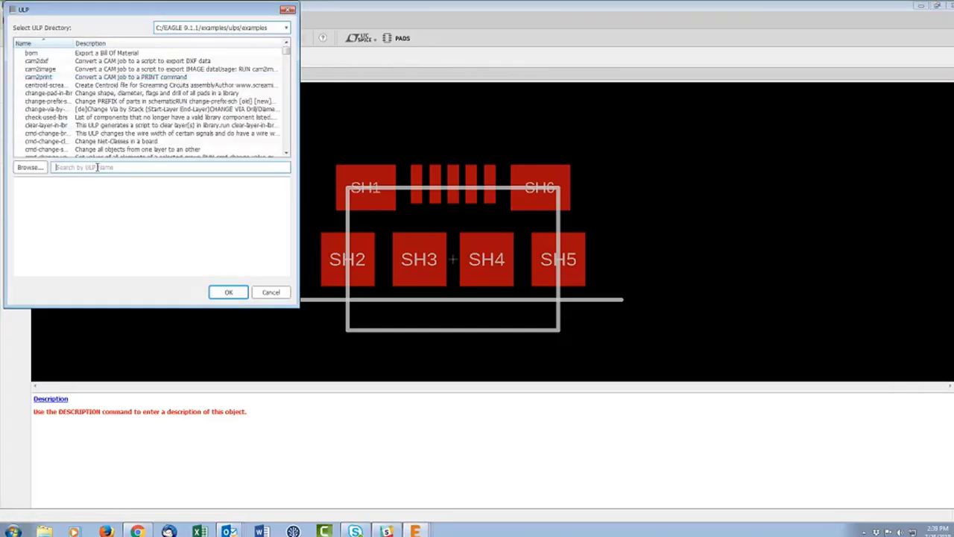
text(set)
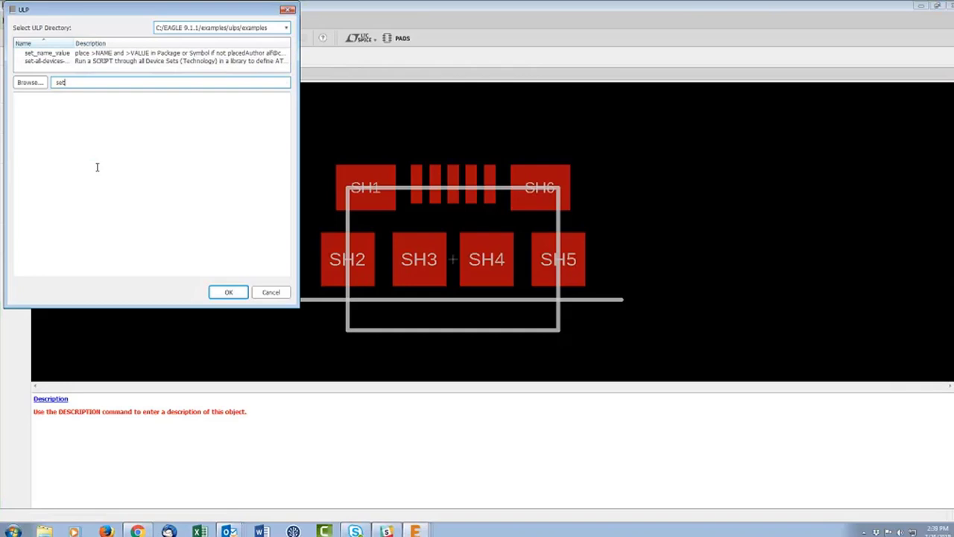
double_click(47, 54)
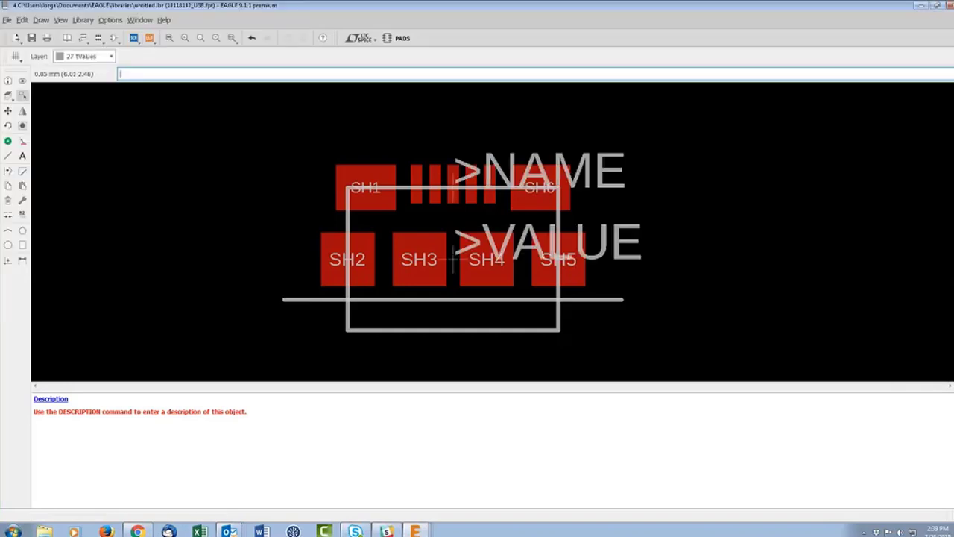
- Move the >NAME and >VALUE texts clear of the pads to the footprint's right side, with >NAME above >VALUE
click(8, 111)
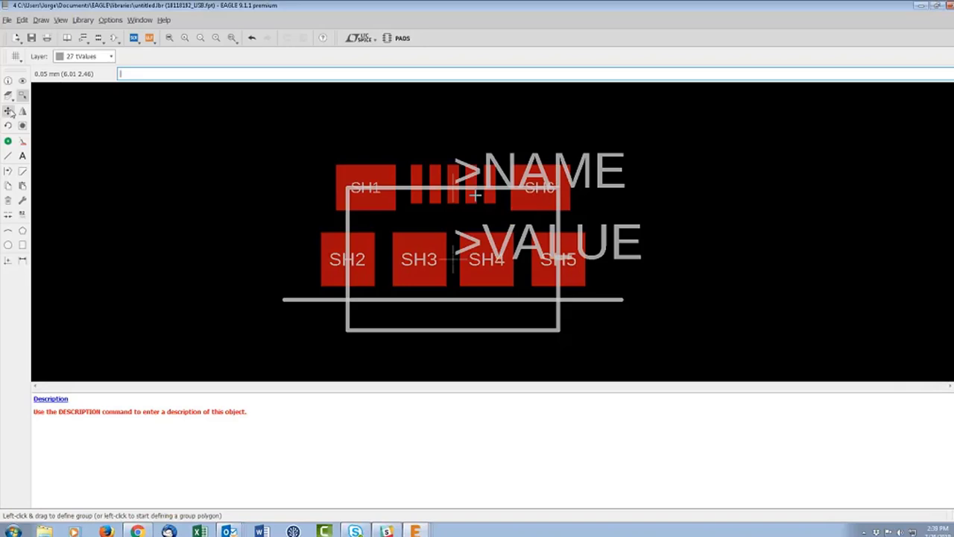
click(8, 110)
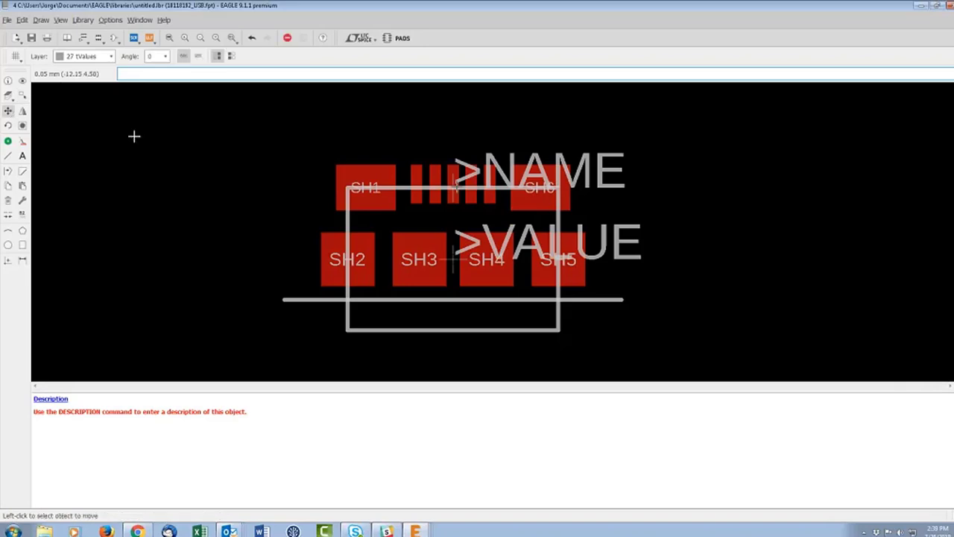
click(455, 186)
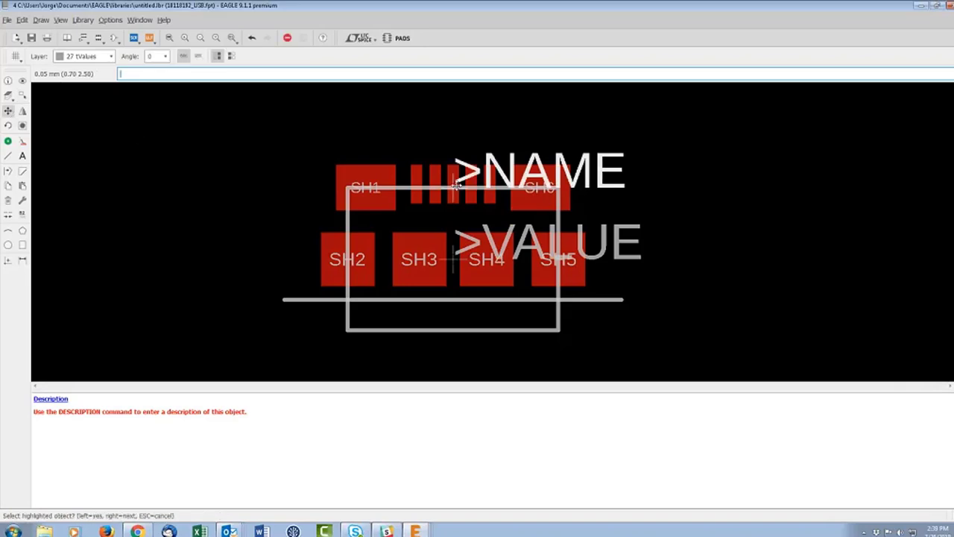
click(620, 197)
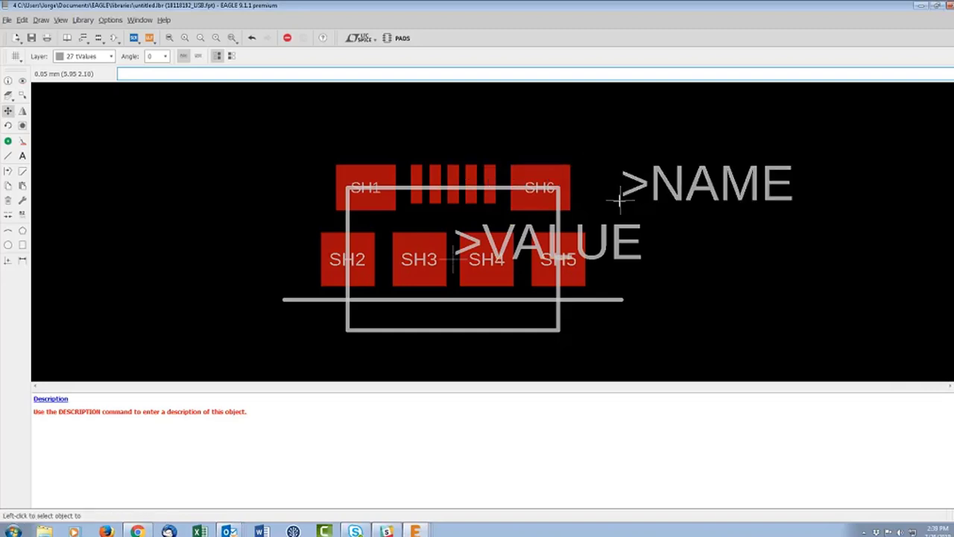
click(451, 258)
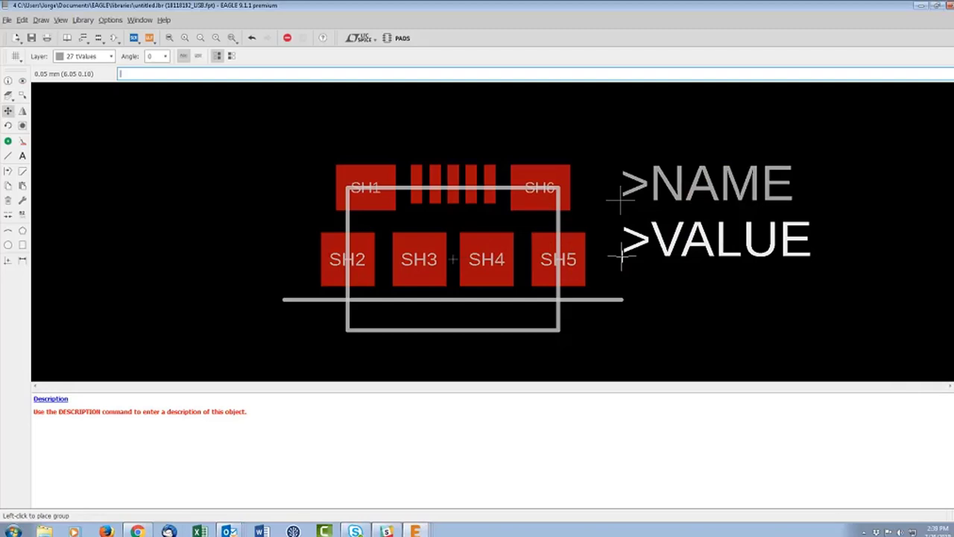
click(620, 257)
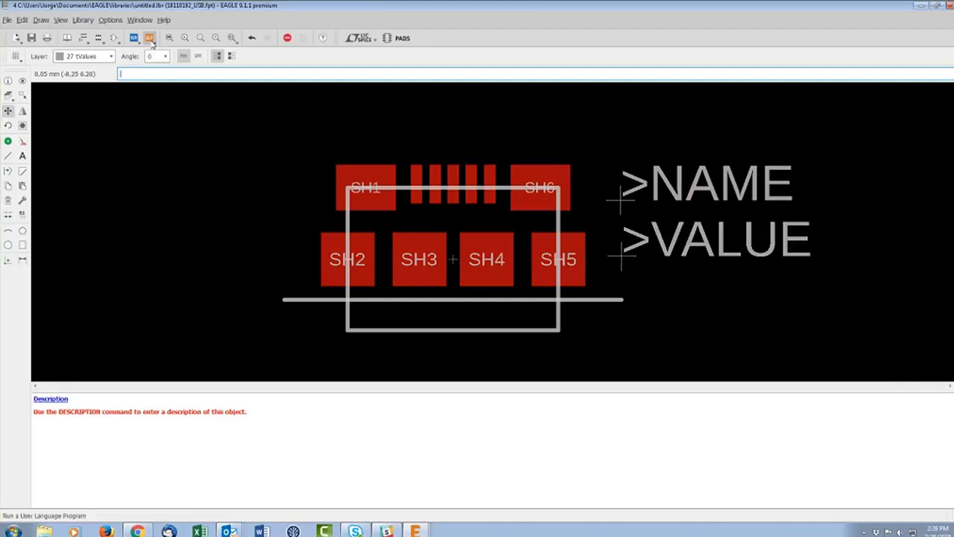
right_click(151, 41)
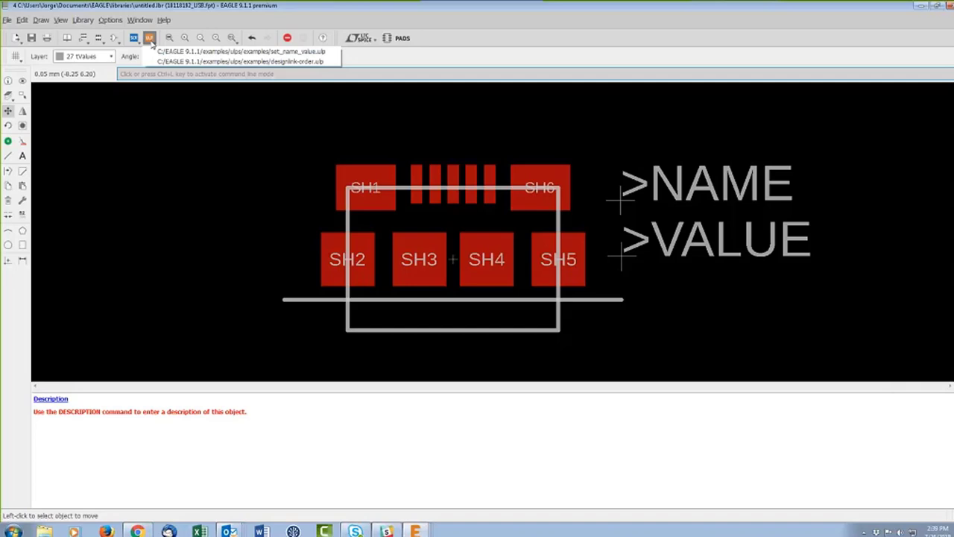
key(Escape)
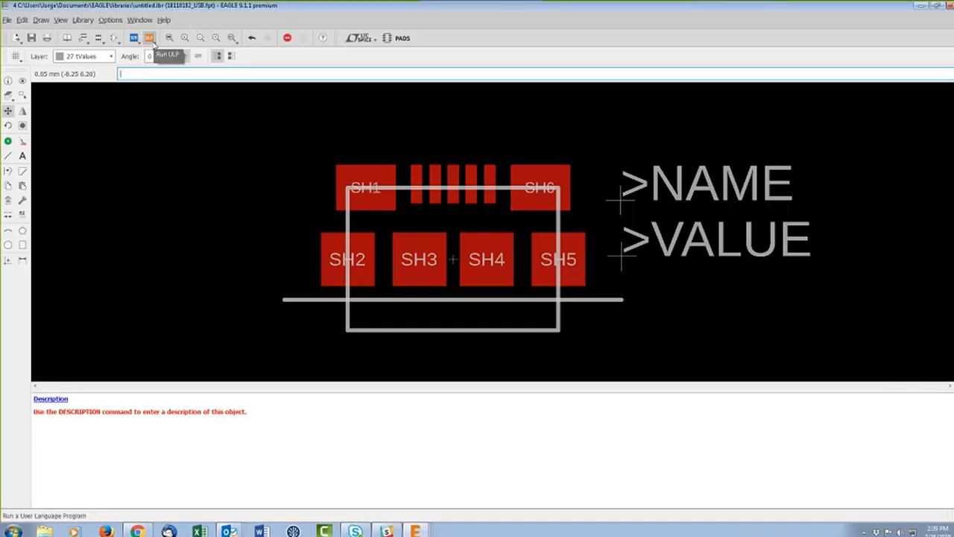
click(152, 42)
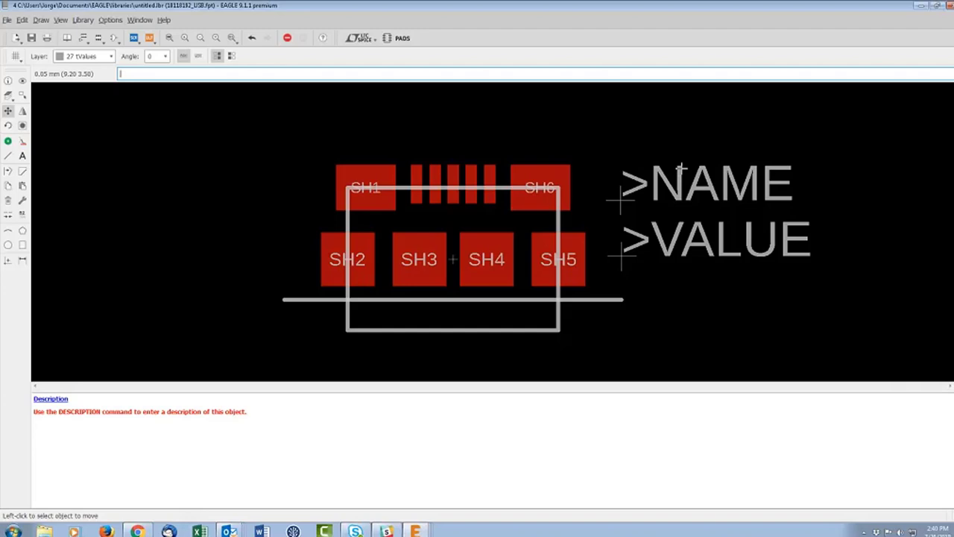
- Change the font of the >NAME and >VALUE texts to vector
click(23, 201)
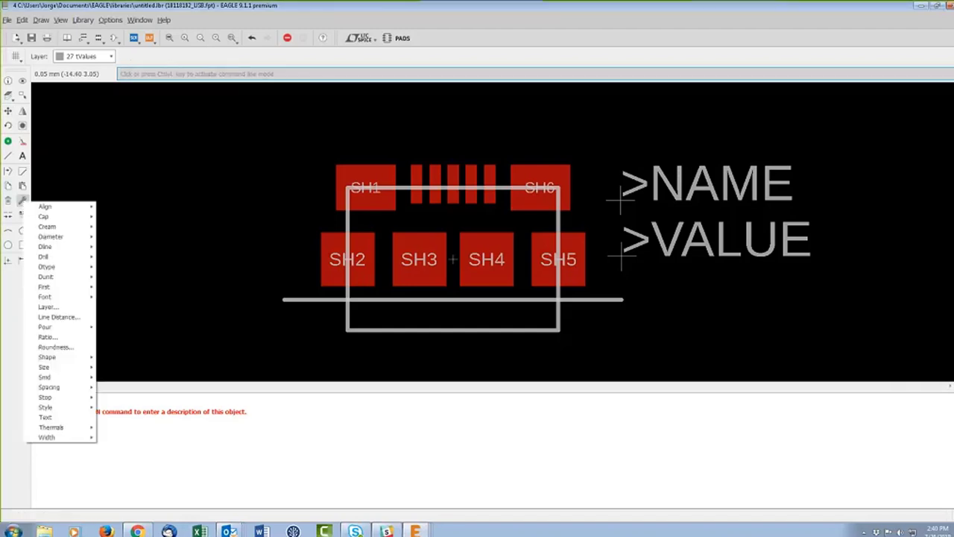
mouse_move(46, 296)
click(112, 296)
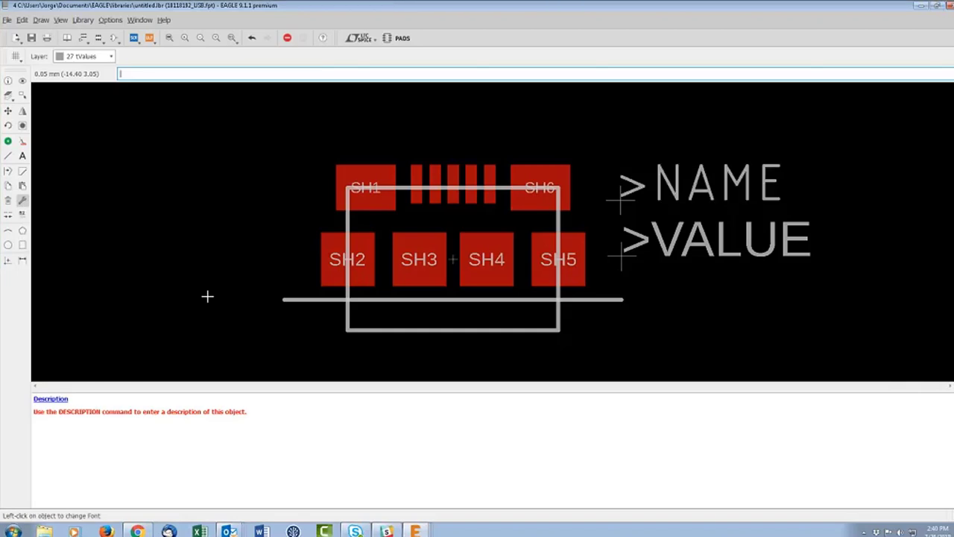
click(208, 296)
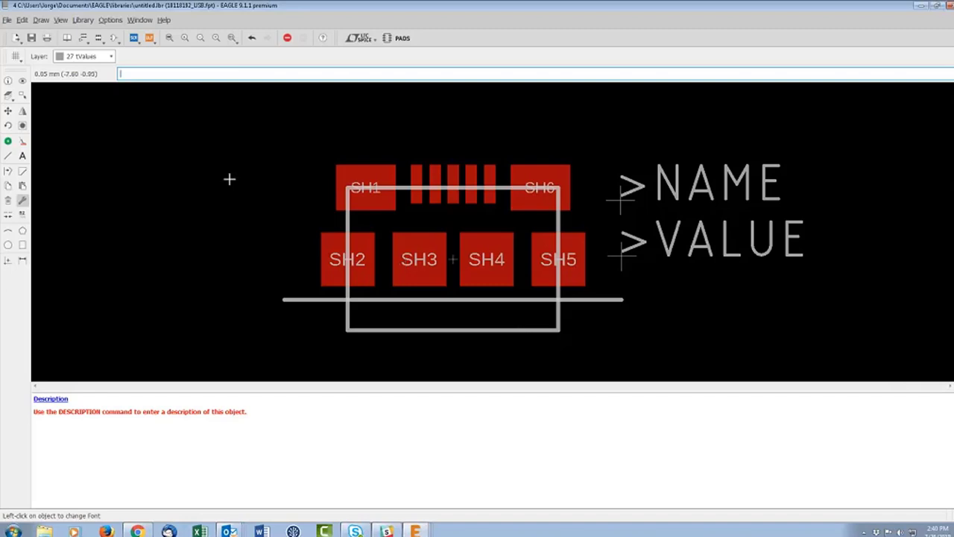
click(51, 399)
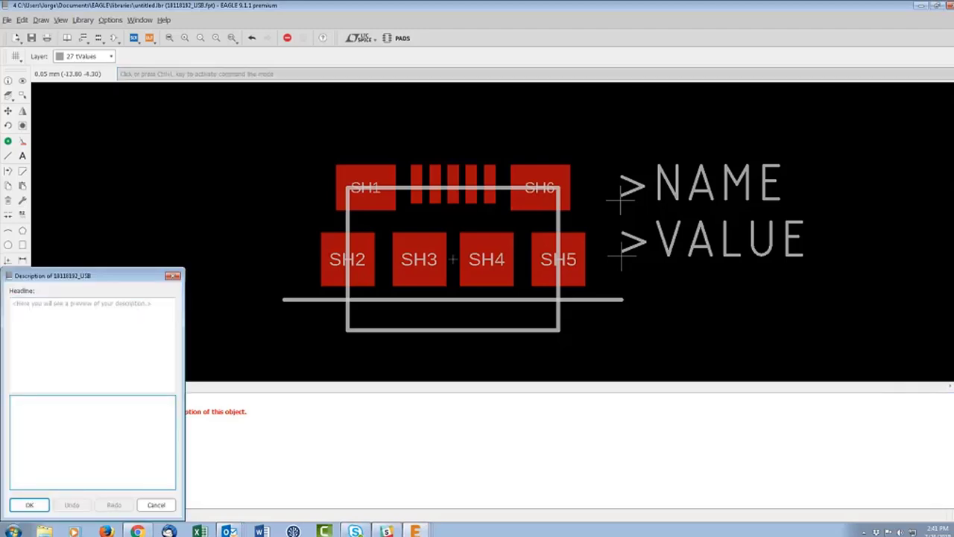
click(156, 504)
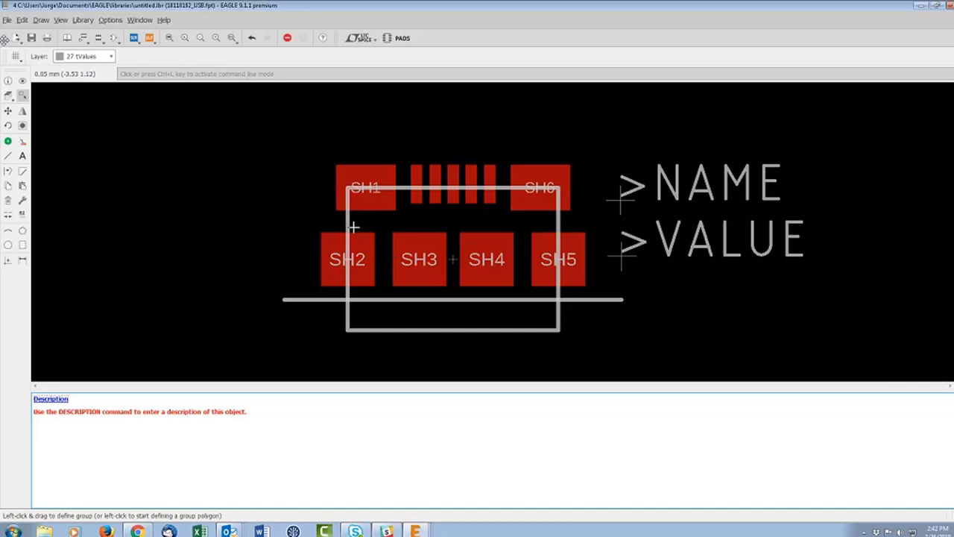
- Create a new symbol named USB in the library
click(114, 38)
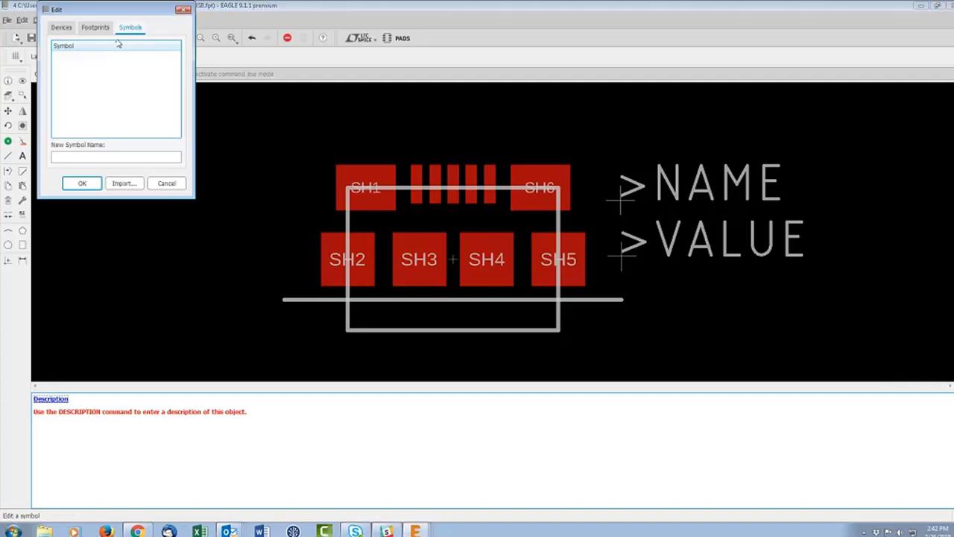
click(93, 158)
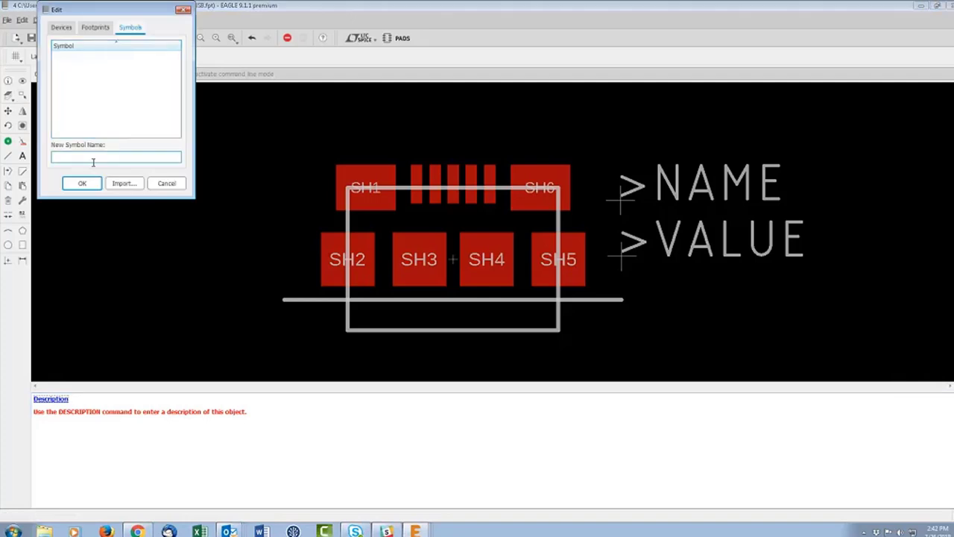
text(USB)
key(Return)
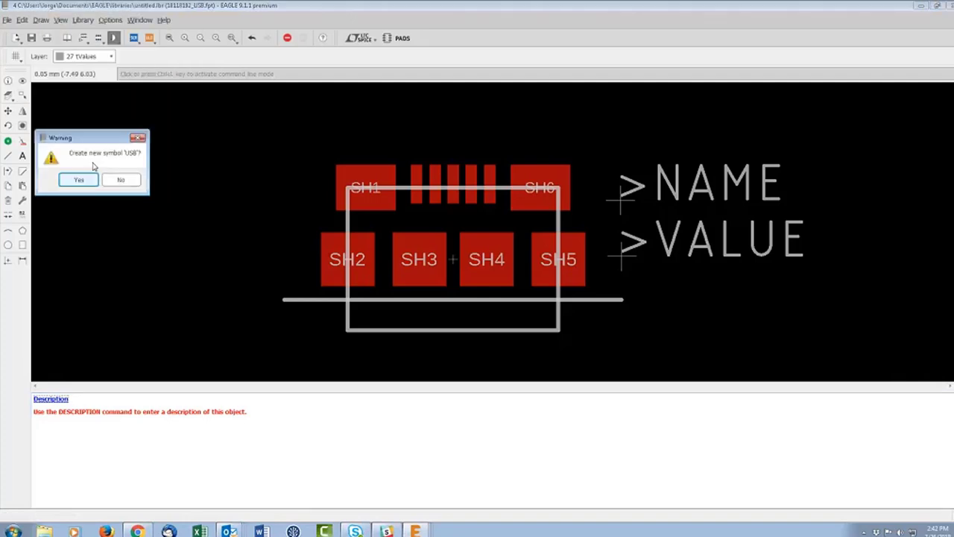
key(Return)
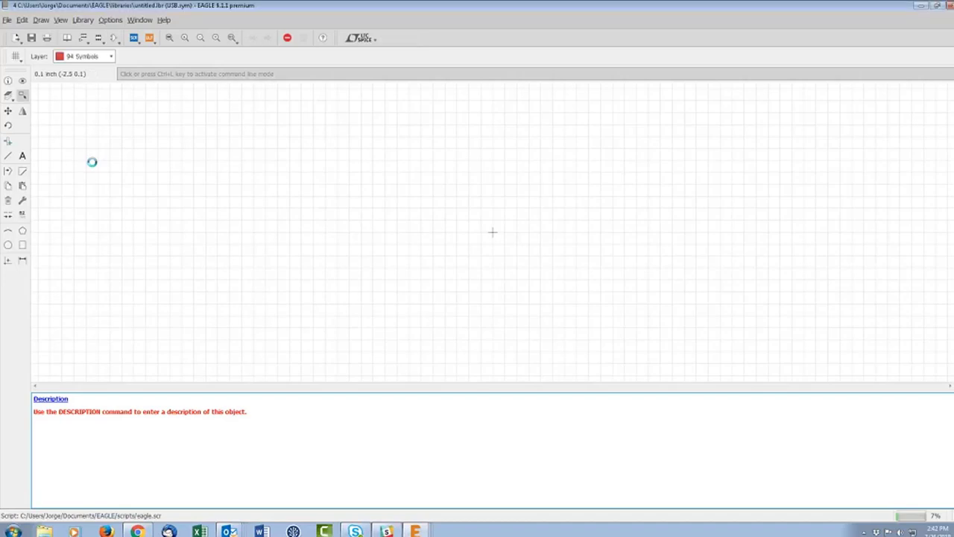
- Place six pins with their connection ends facing right in a vertical column at x = 0.4 inch, spaced 0.2 inch apart
click(7, 142)
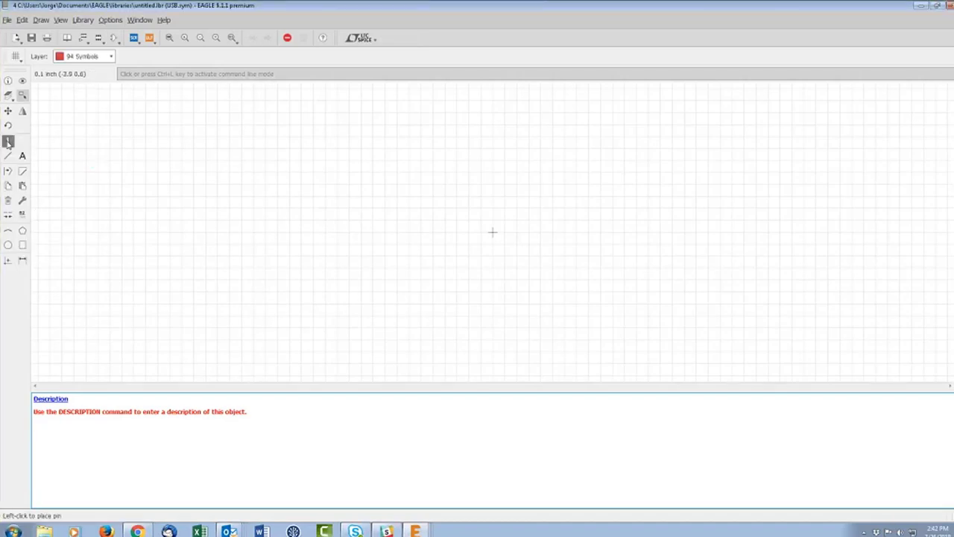
right_click(520, 233)
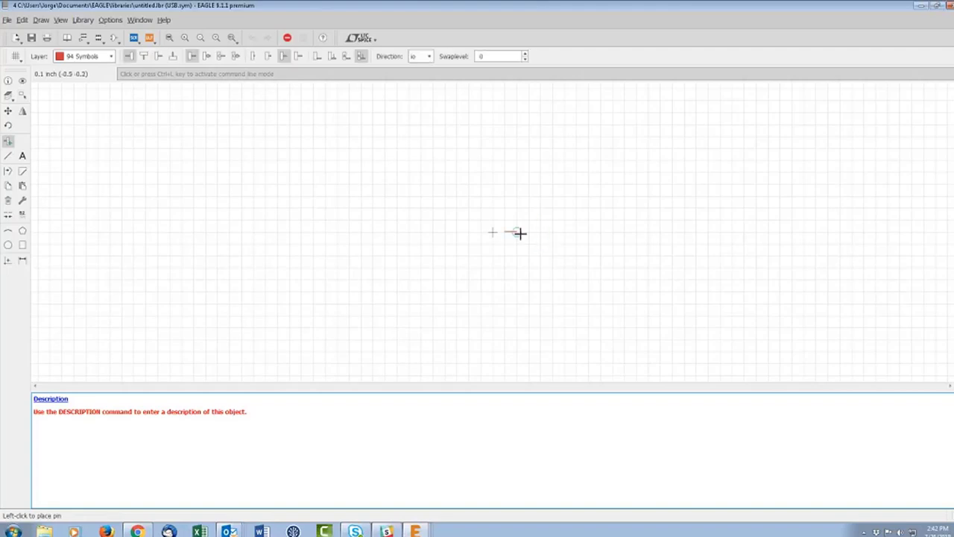
right_click(520, 233)
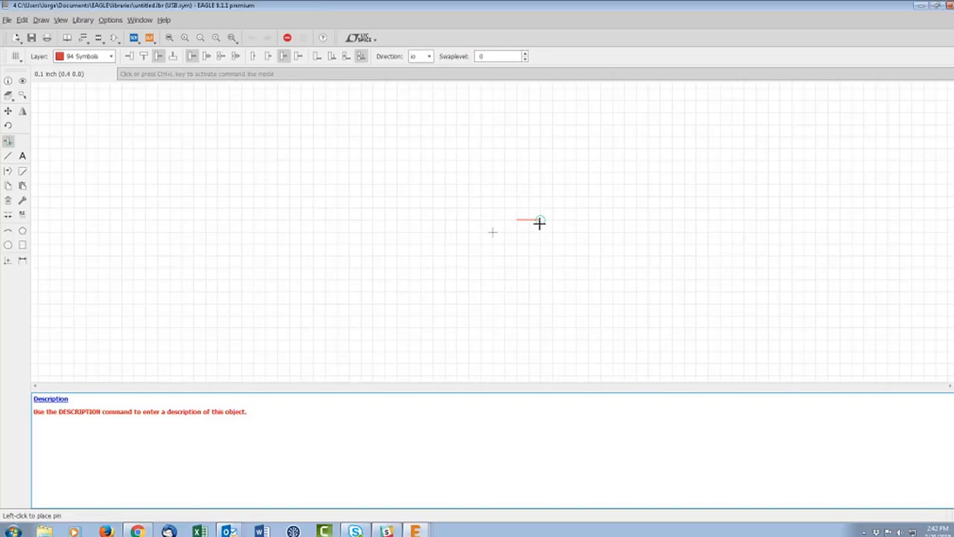
click(540, 220)
click(540, 195)
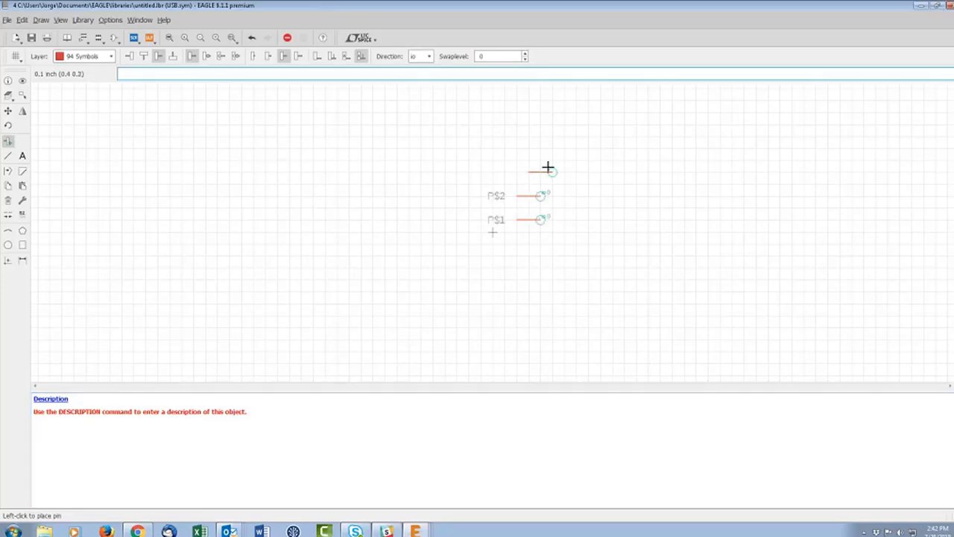
click(540, 172)
click(540, 243)
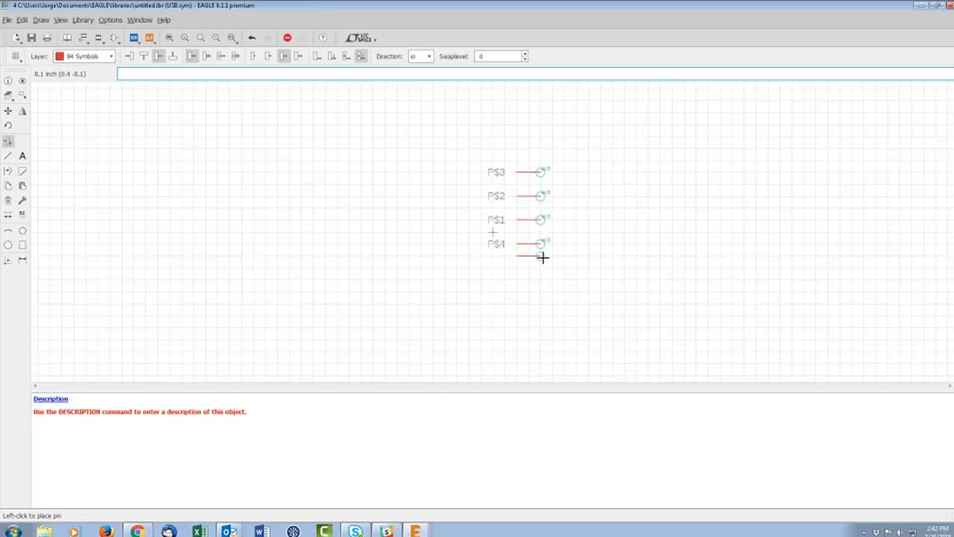
click(541, 267)
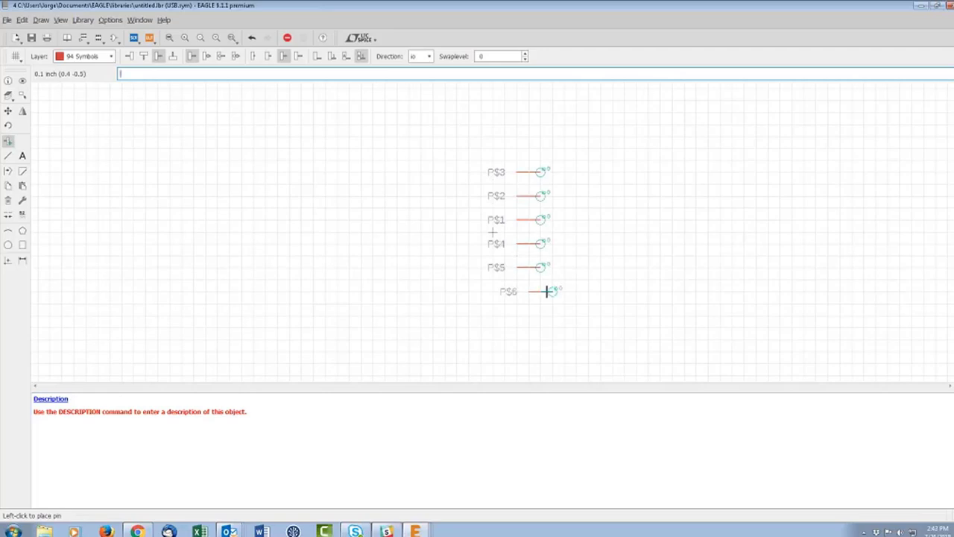
click(552, 291)
key(Escape)
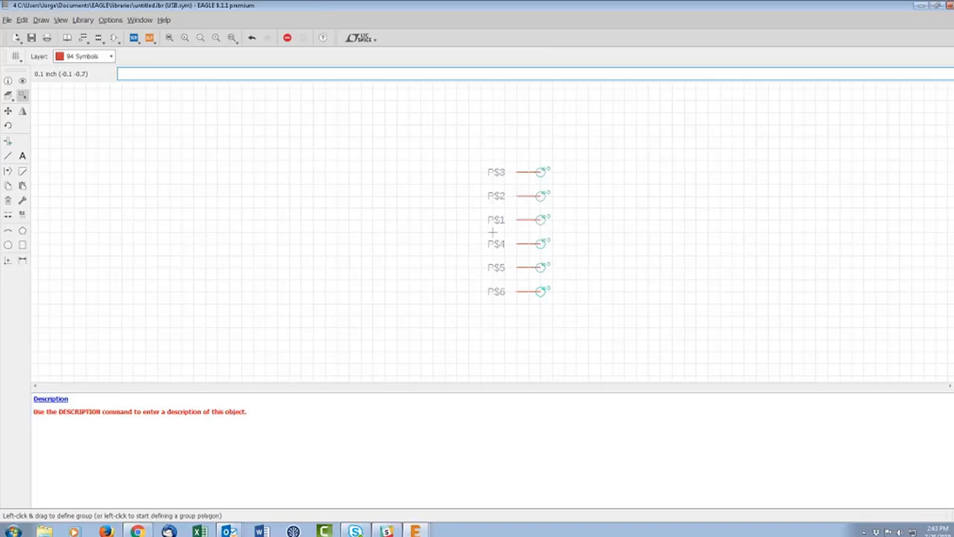
- Draw a closed rectangular outline, 0.4 inch wide and 1.2 inch high, around the pin names, with its right edge on the pins' inner ends
click(9, 155)
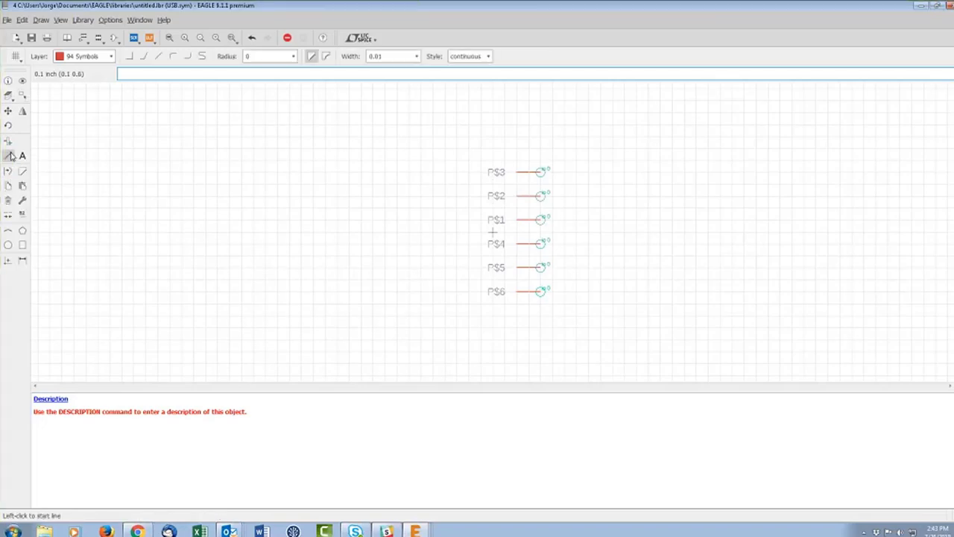
click(515, 161)
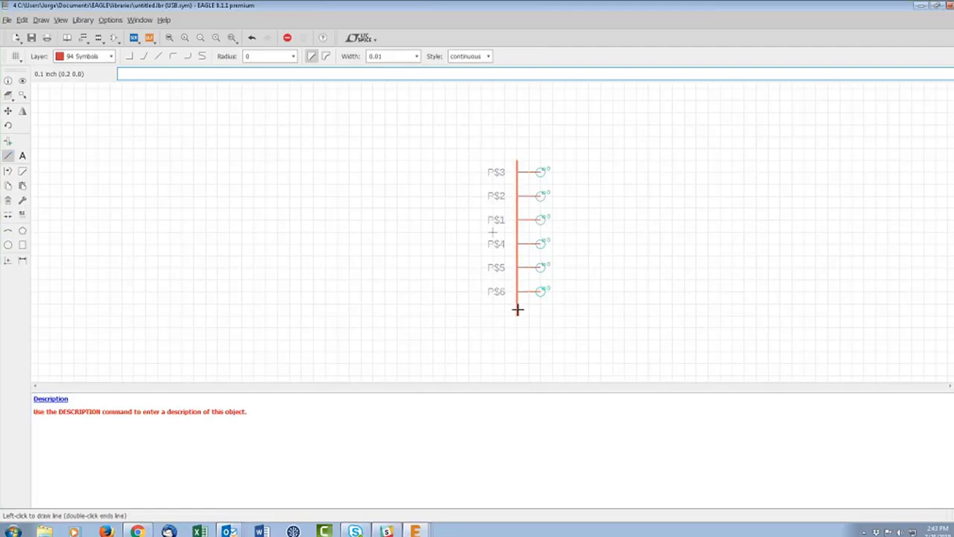
click(469, 302)
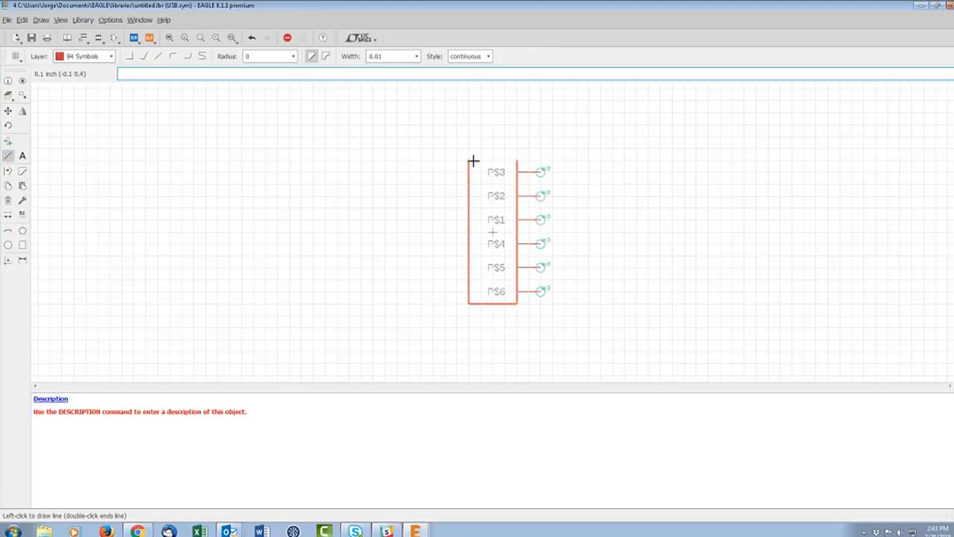
double_click(472, 161)
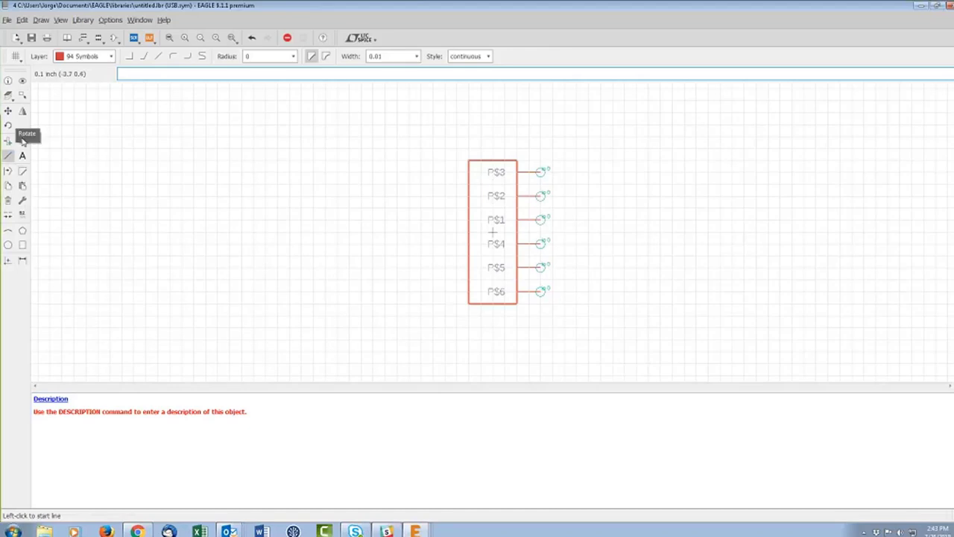
- Name the top three pins, from top to bottom, VCC, D- and D+
click(24, 215)
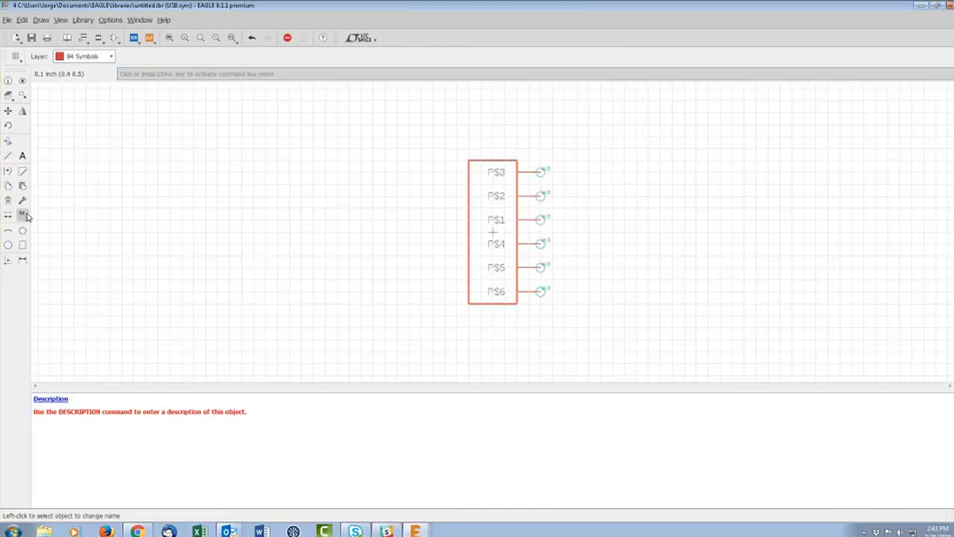
click(547, 174)
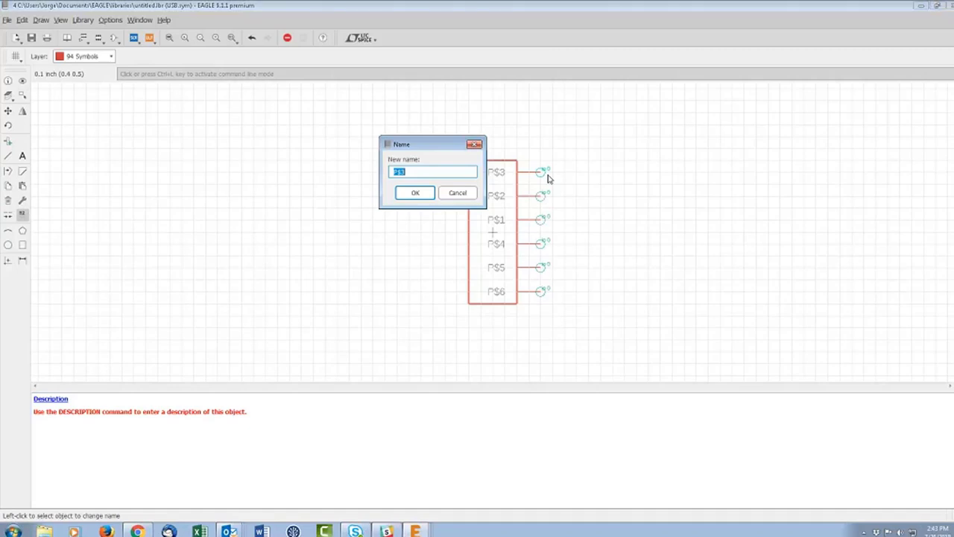
text(VCC)
key(Return)
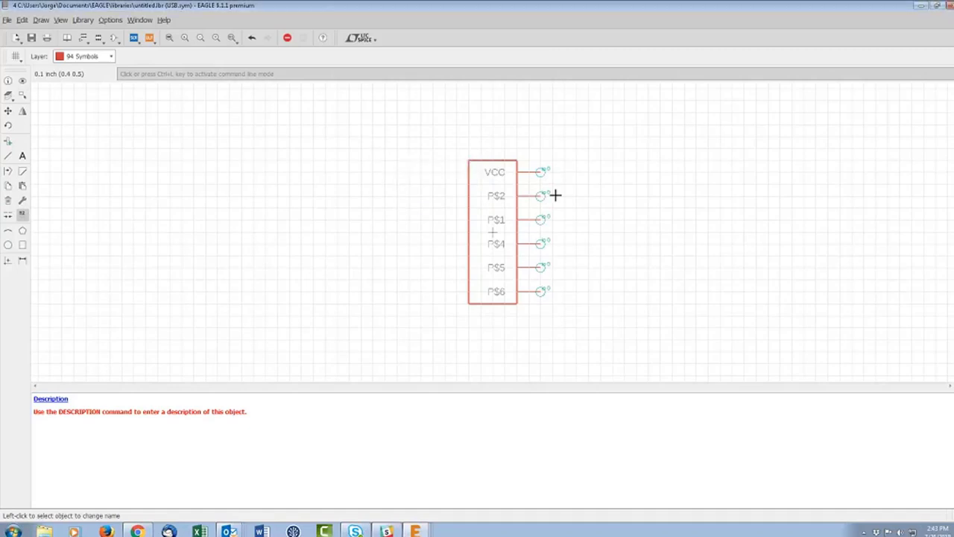
click(542, 196)
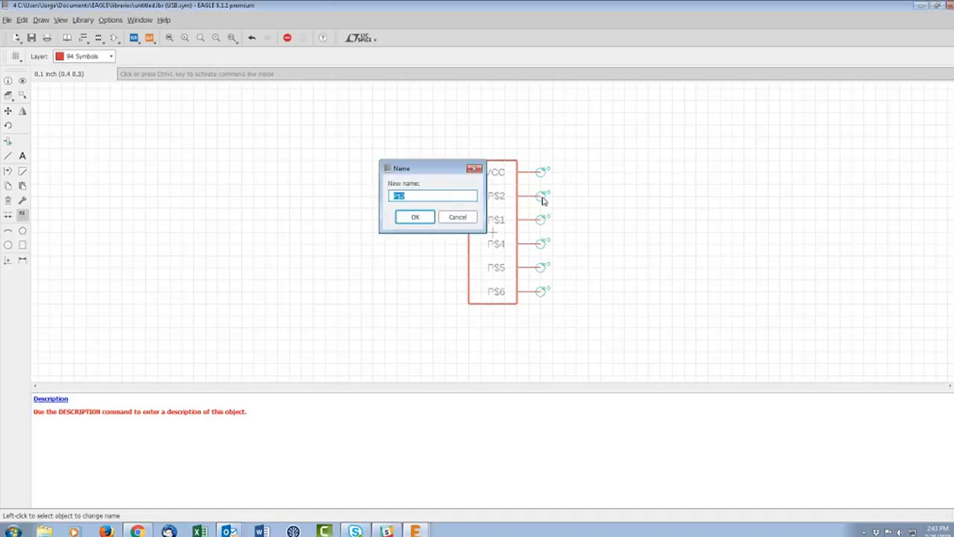
text(D-)
key(Return)
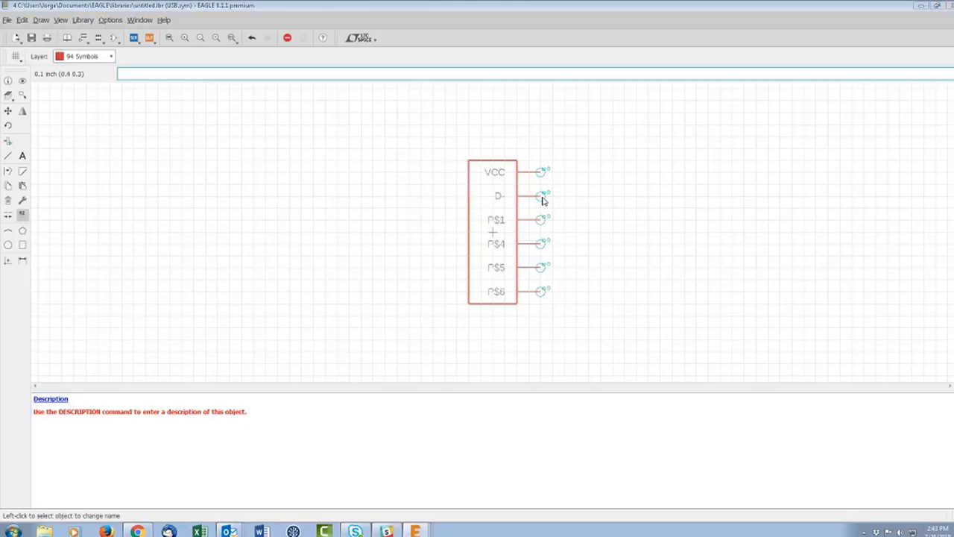
click(541, 219)
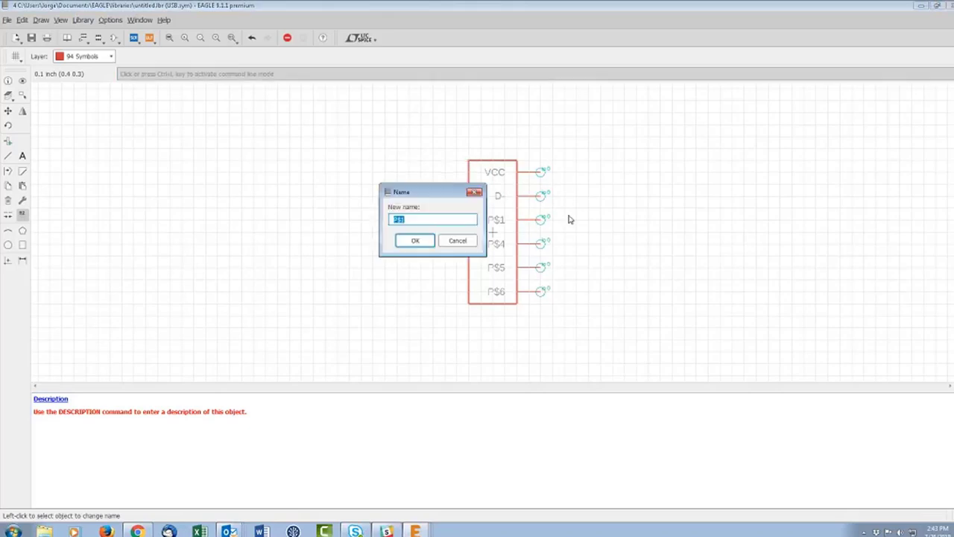
text(D+)
key(Return)
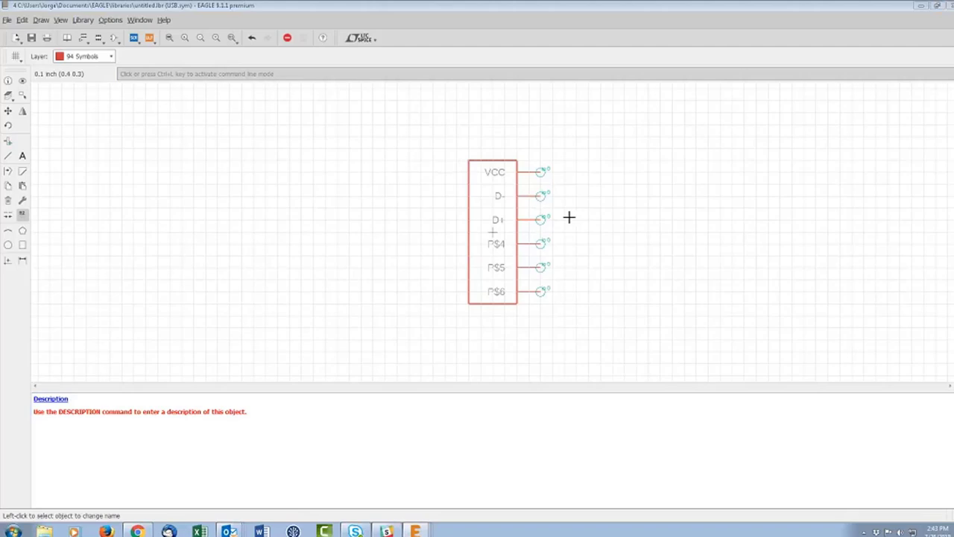
- Name the lower three pins, from top to bottom, ID, GND and SH
click(542, 245)
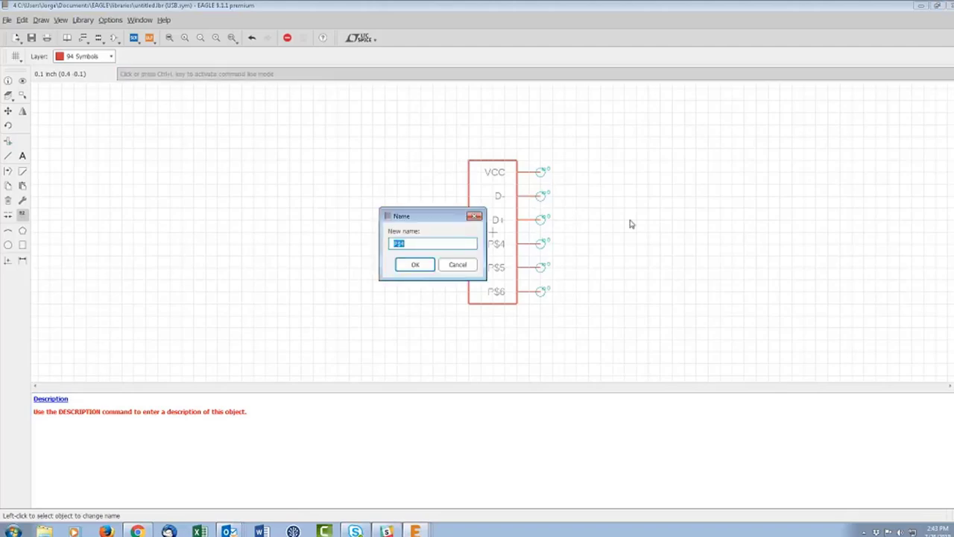
text(ID)
key(Return)
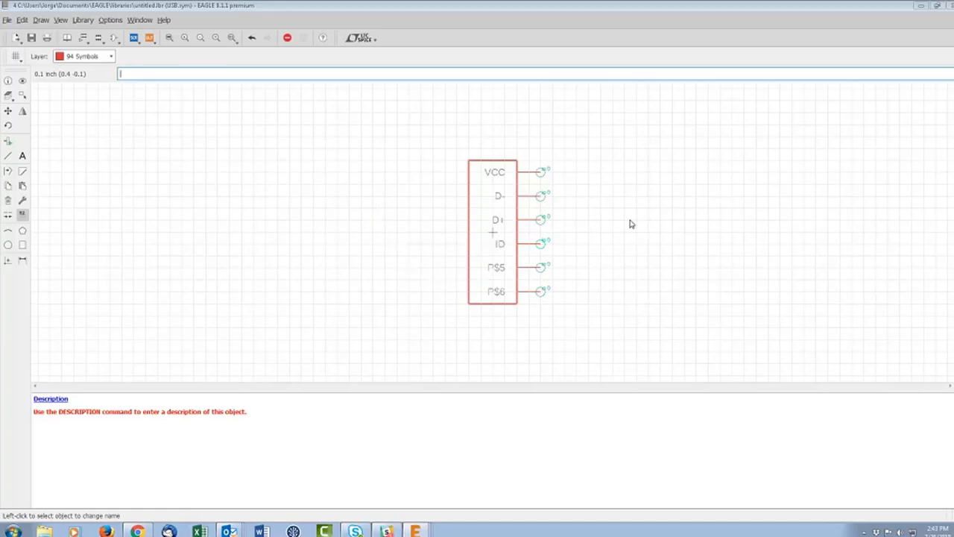
click(541, 267)
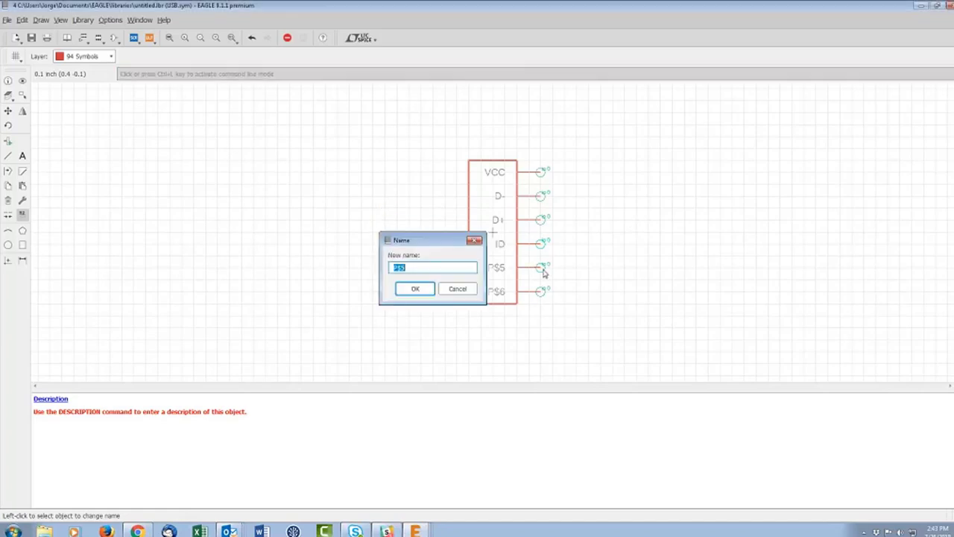
text(GND)
key(Return)
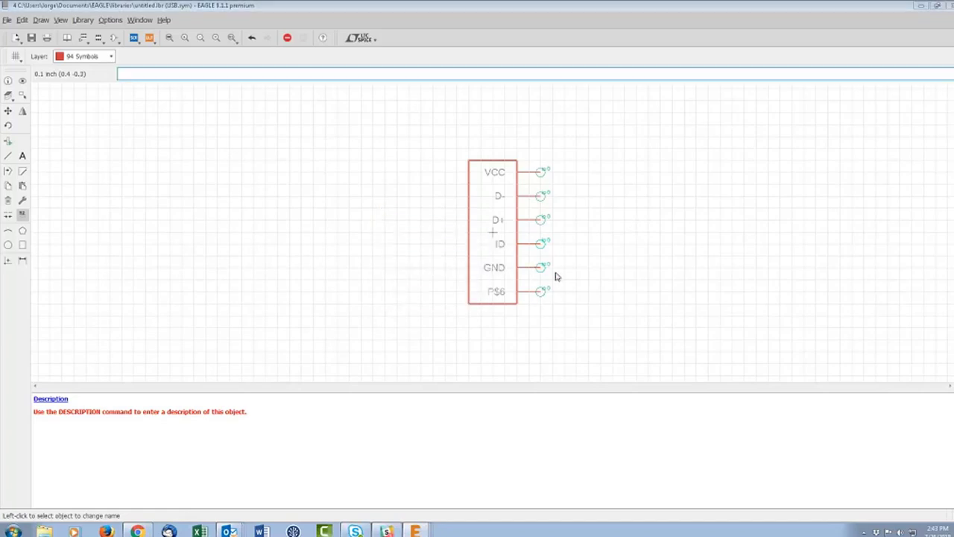
click(541, 291)
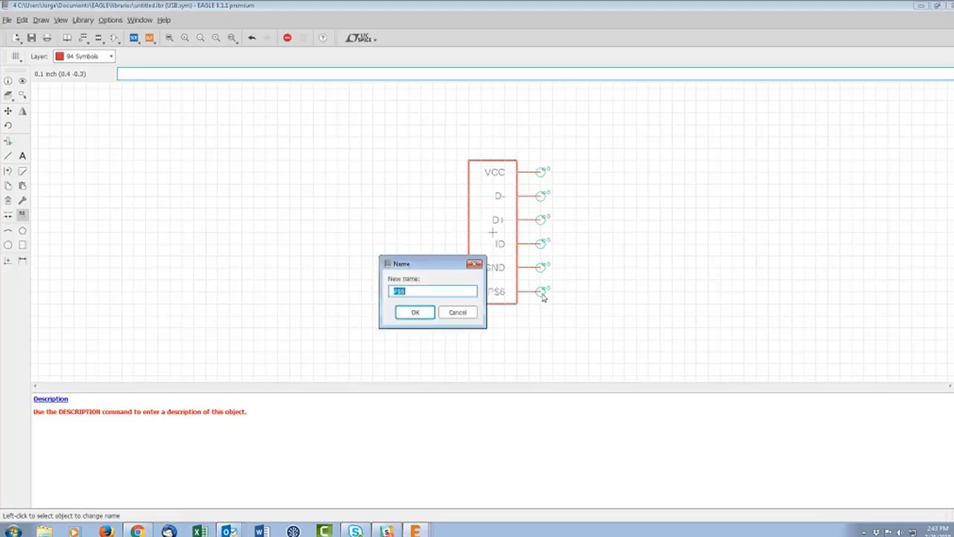
text(SHI)
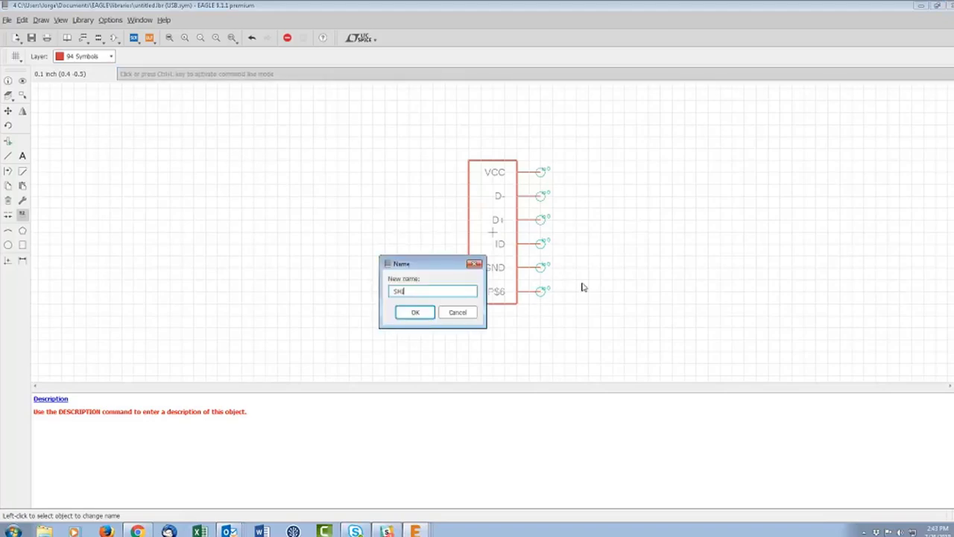
key(BackSpace)
key(Return)
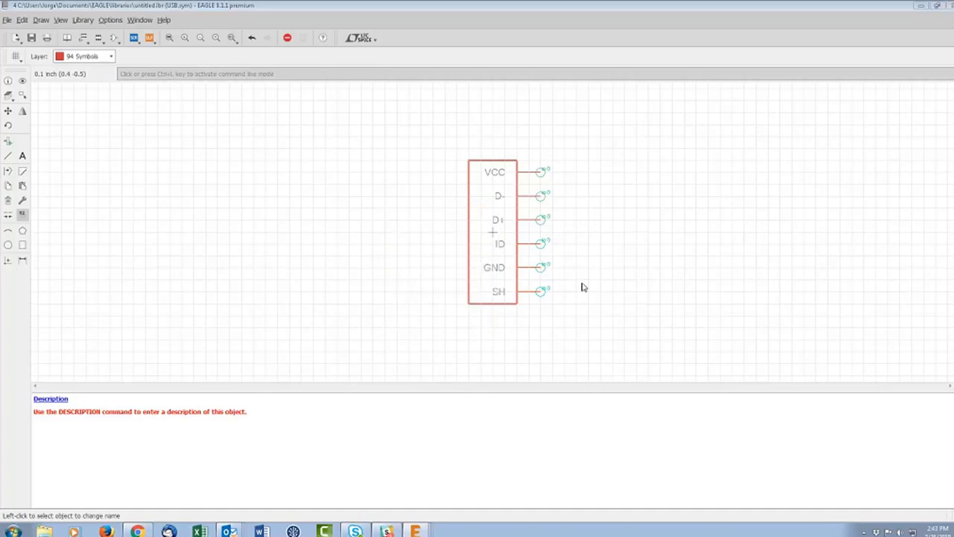
- Run the set_name_value ULP to add the >NAME and >VALUE texts to the USB symbol
key(ctrl+l)
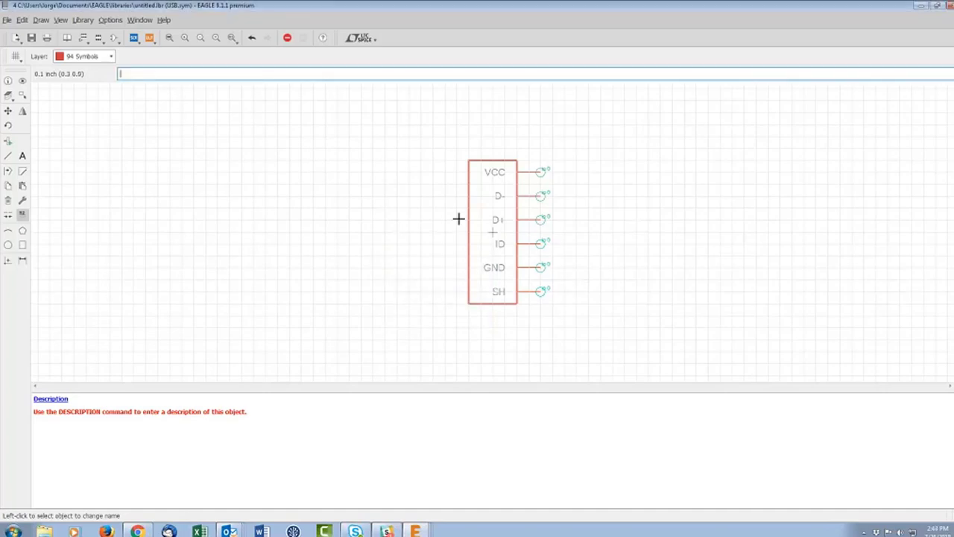
click(151, 42)
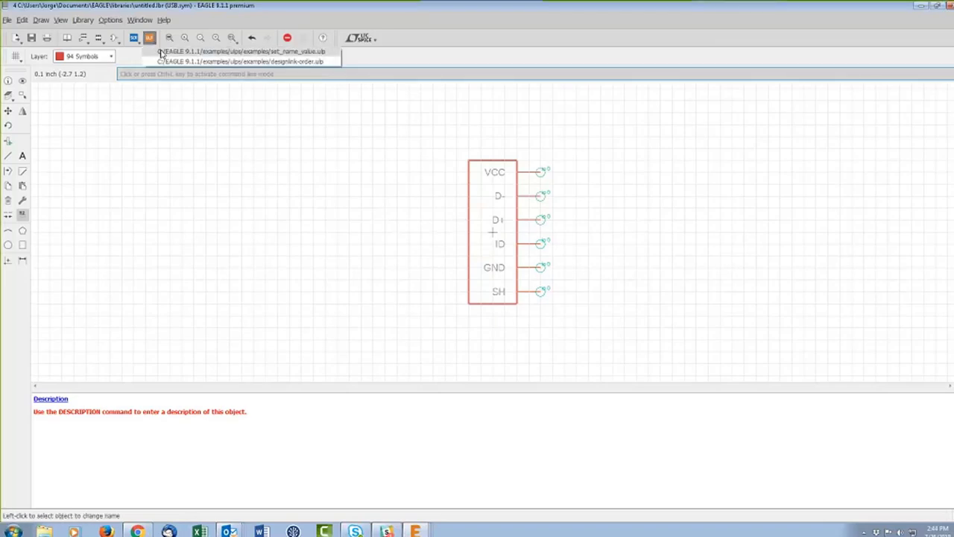
click(161, 52)
- Move the >NAME and >VALUE texts outside the symbol's left edge, left-aligned with >NAME above >VALUE
click(22, 94)
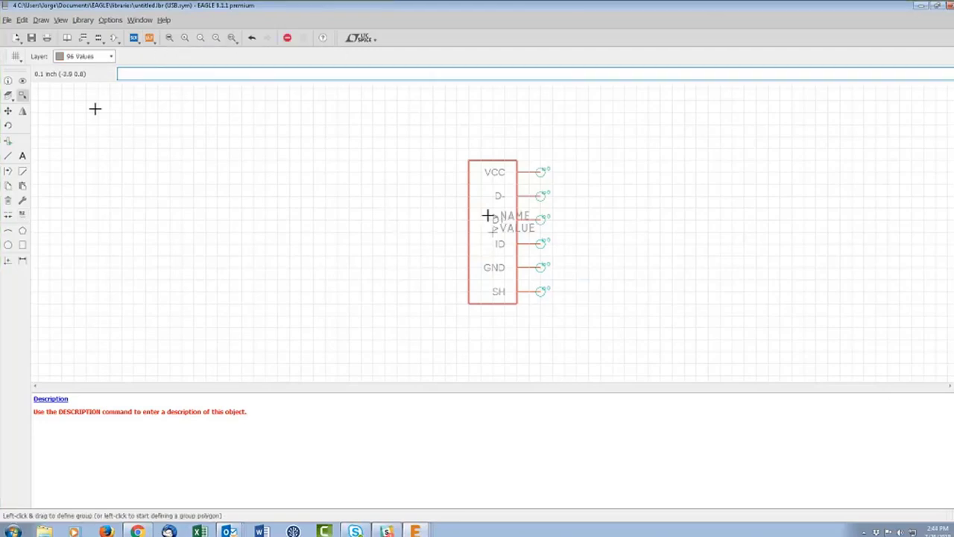
key(F7)
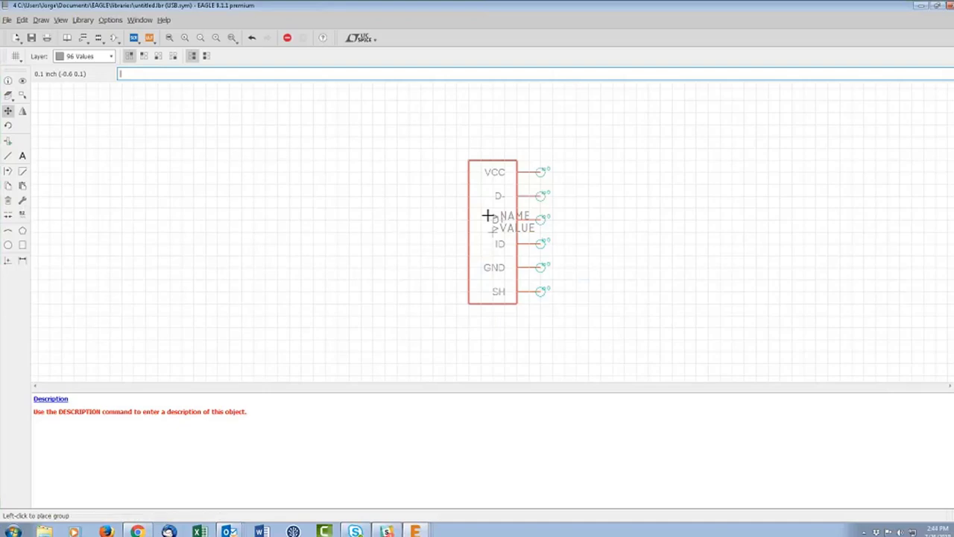
click(488, 216)
click(418, 217)
click(446, 229)
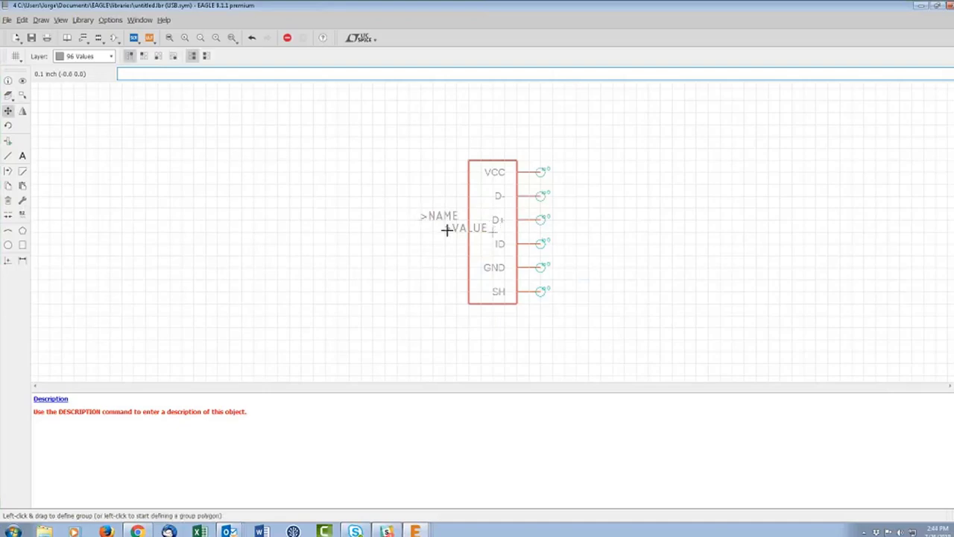
click(421, 230)
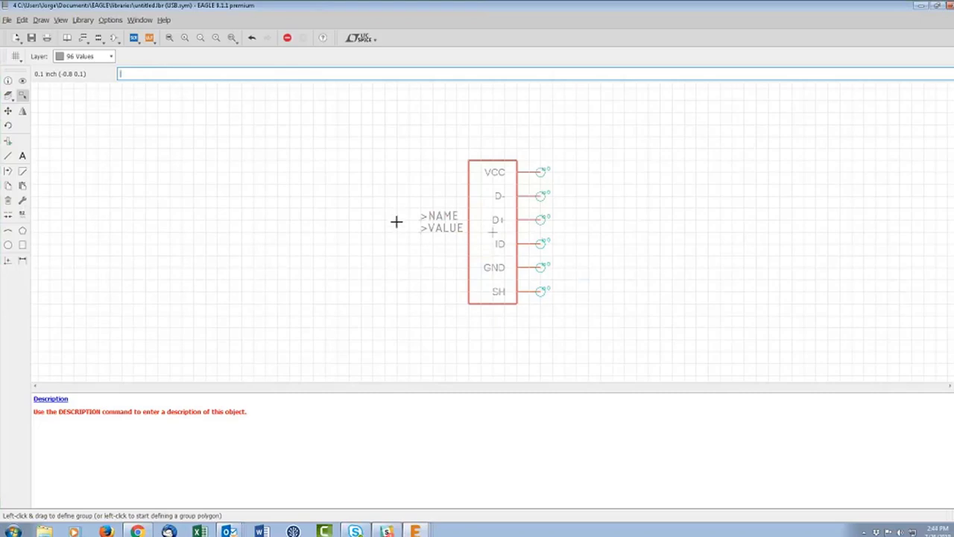
- Change the font of the symbol's >NAME and >VALUE texts
click(8, 83)
click(23, 95)
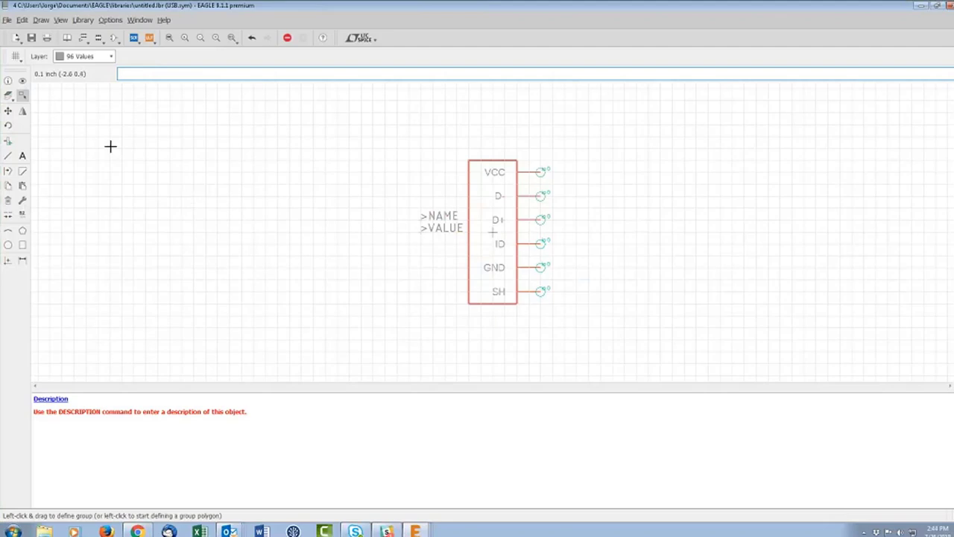
click(22, 200)
mouse_move(70, 270)
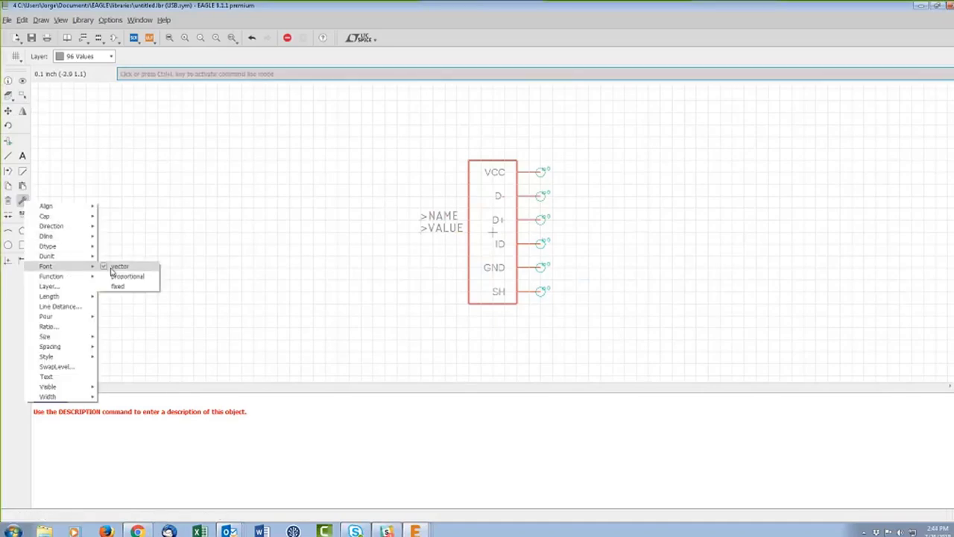
click(112, 269)
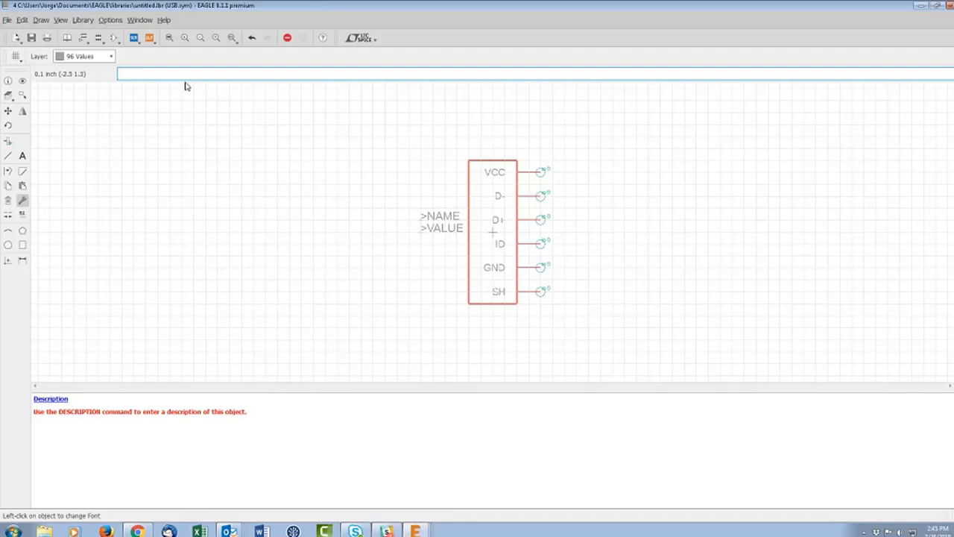
- Create a new device named 101181192_USB in the library
click(83, 38)
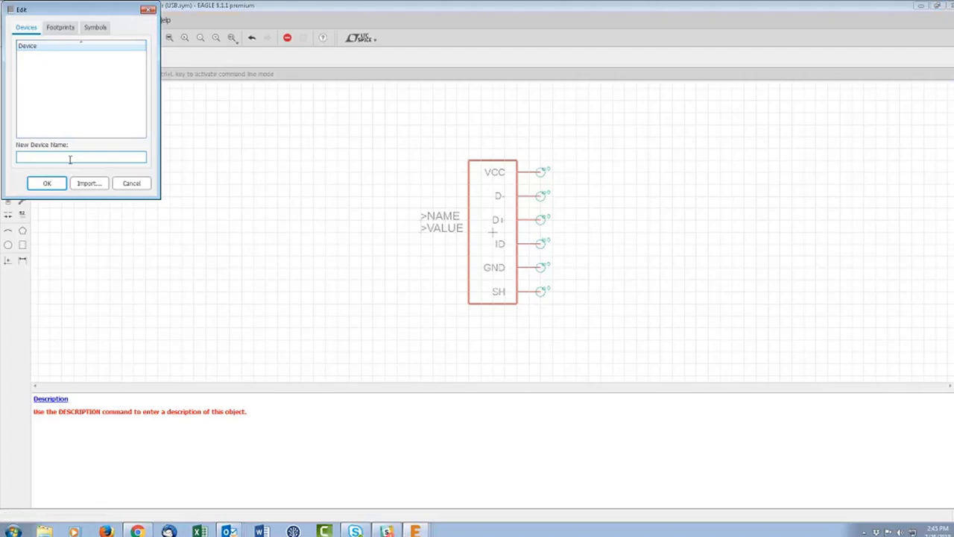
text(101181192_USB)
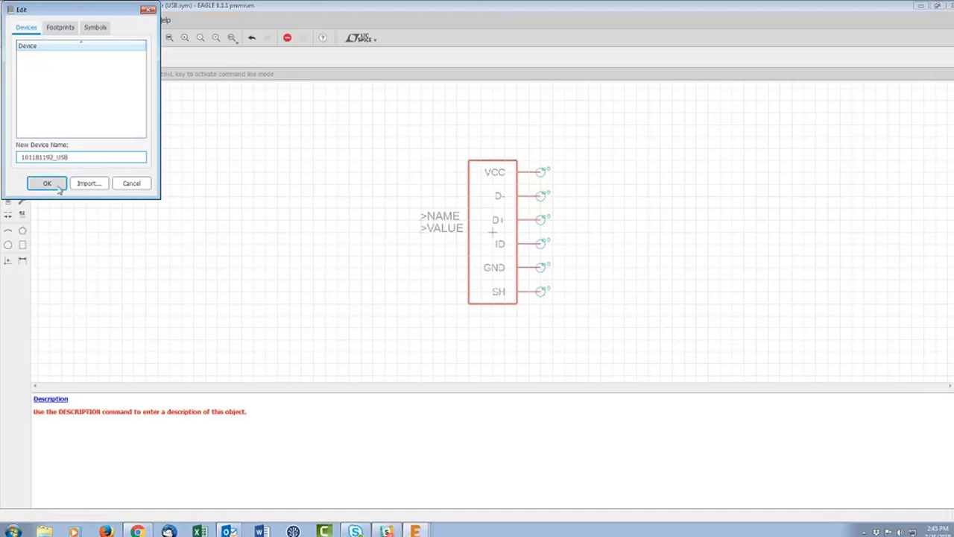
click(54, 184)
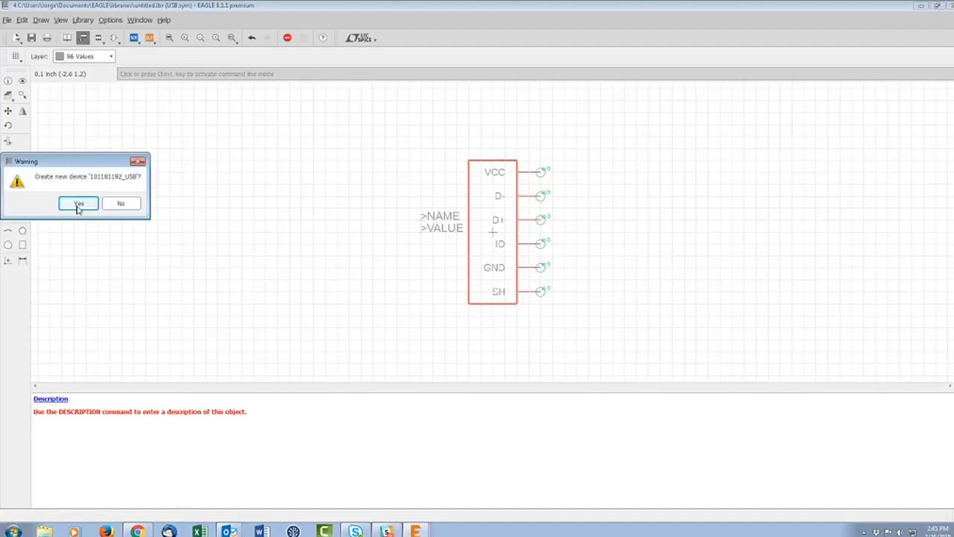
click(79, 204)
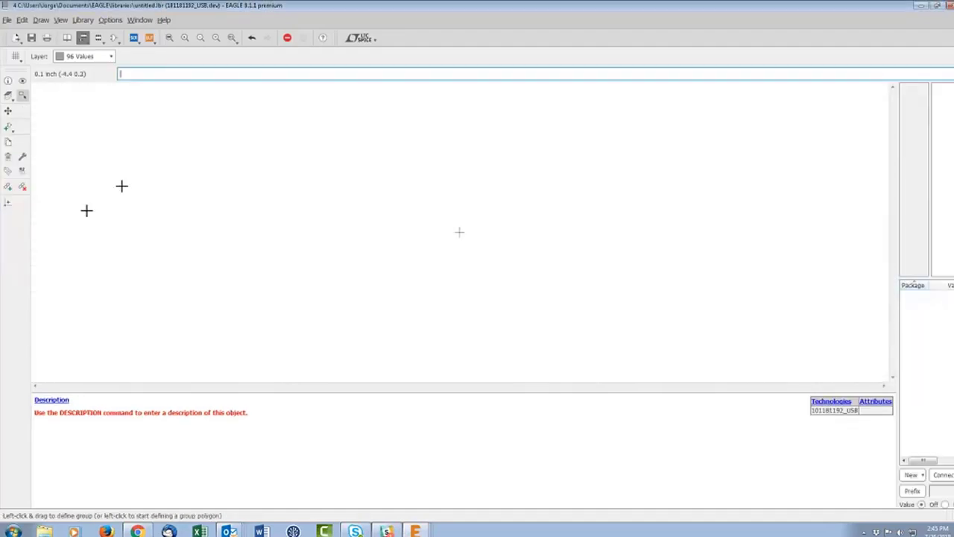
- Add the USB symbol to the device, placed at the origin
drag(897, 231, 491, 239)
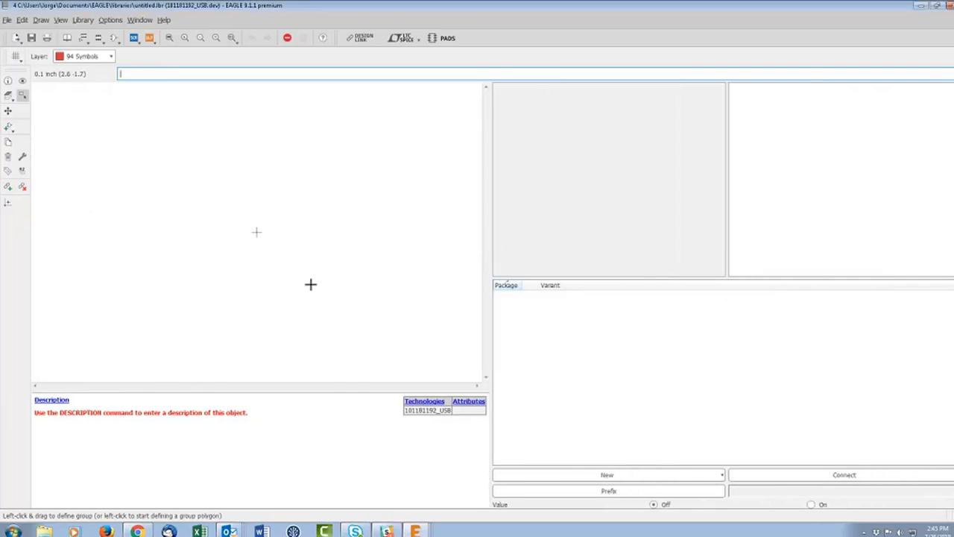
click(8, 128)
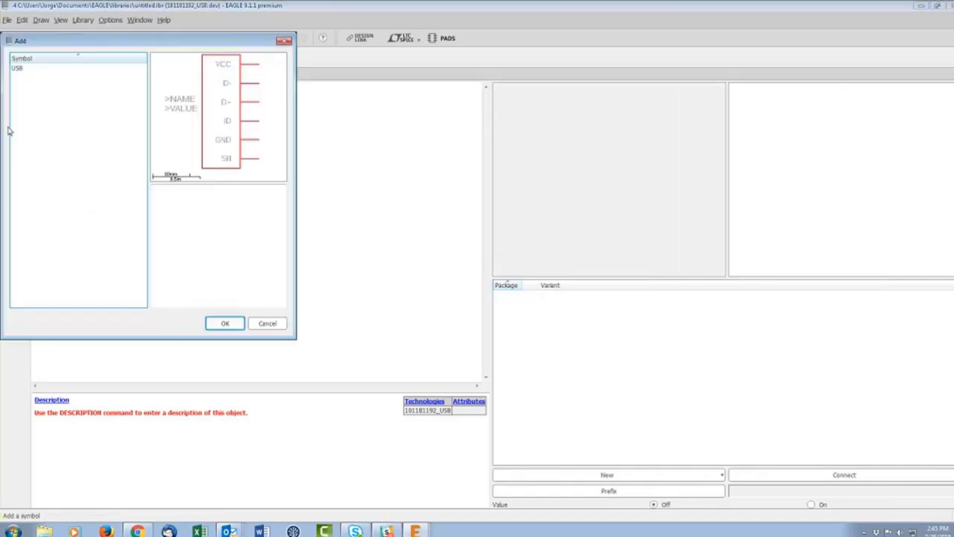
click(230, 323)
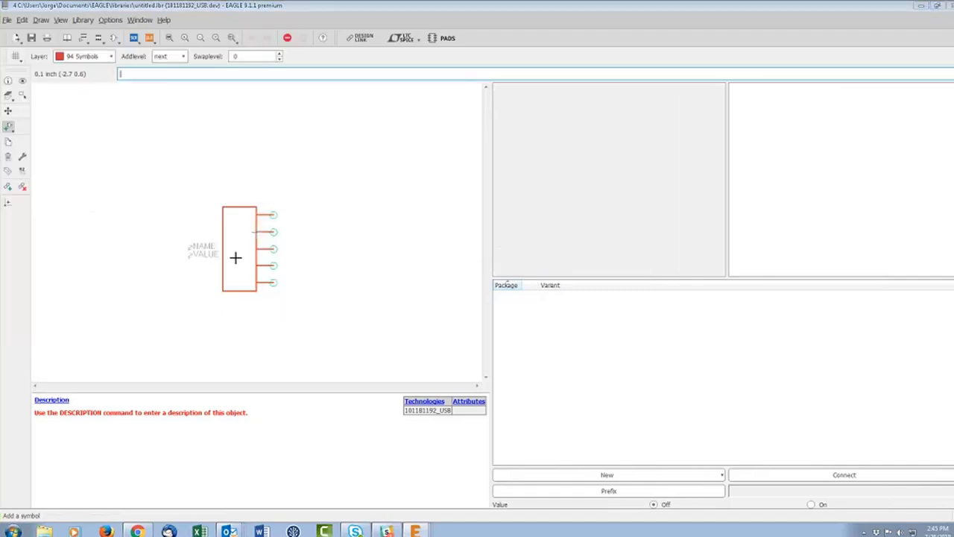
click(258, 231)
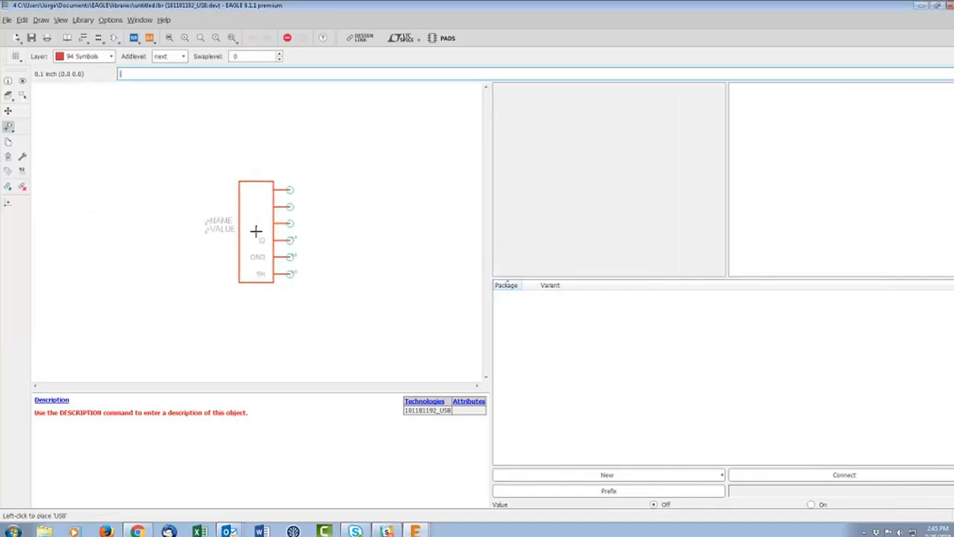
key(Escape)
key(Escape)
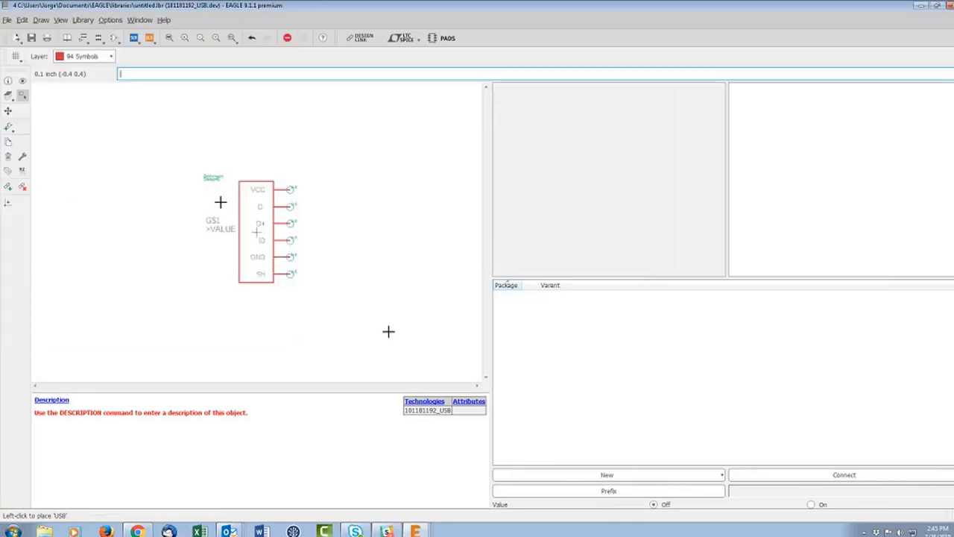
- Add the local 10118192_USB footprint as the device's package variant, leaving the variant name blank
click(710, 478)
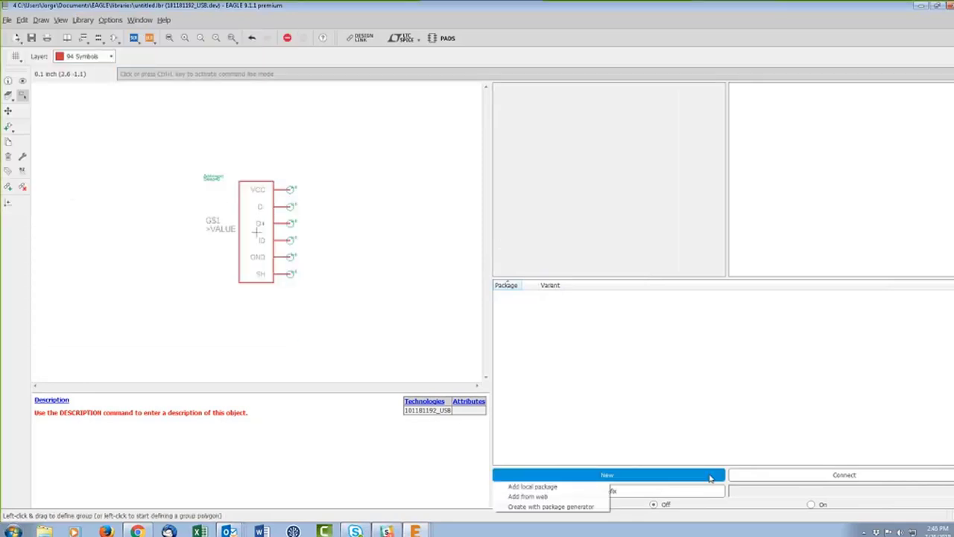
click(551, 488)
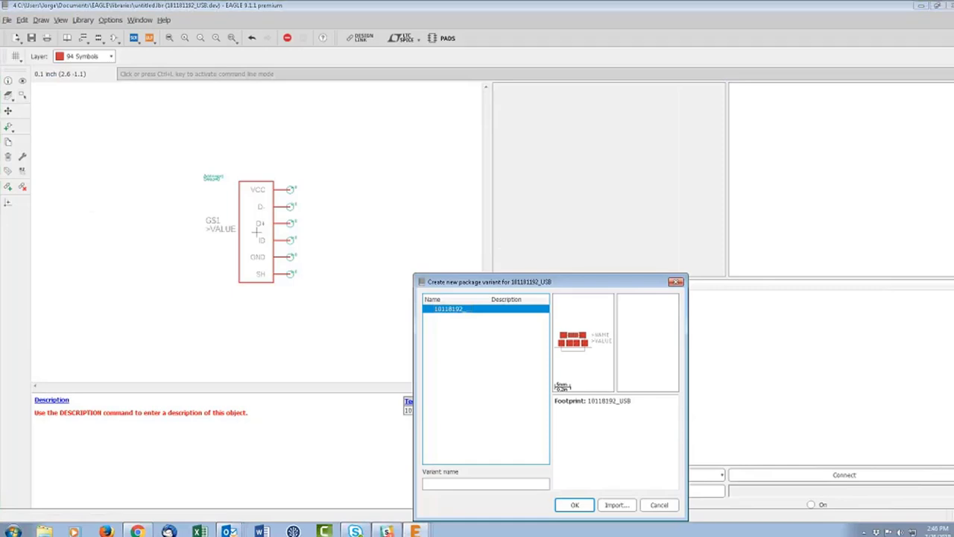
click(466, 484)
click(578, 507)
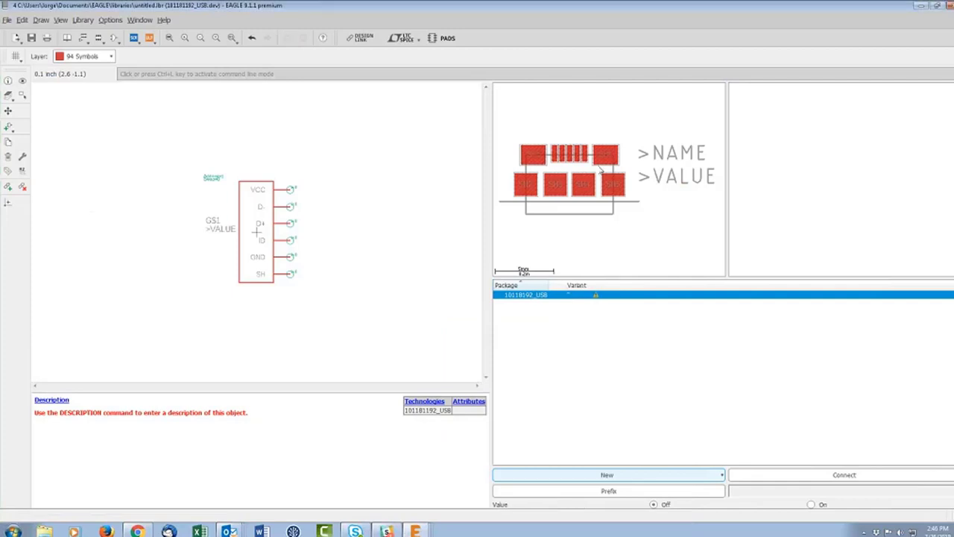
- Set the device's prefix to CON
click(664, 490)
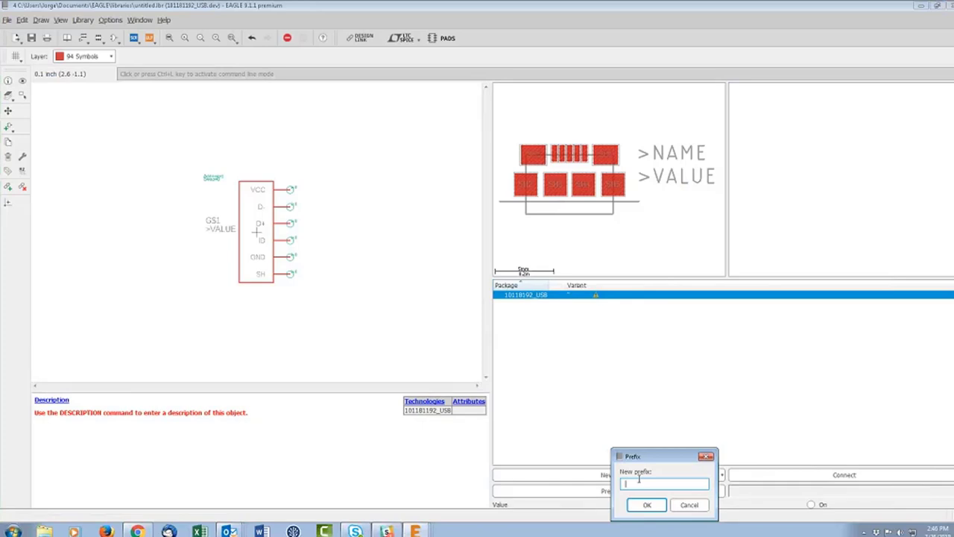
text(CON)
key(BackSpace)
key(BackSpace)
key(BackSpace)
key(BackSpace)
key(BackSpace)
text(CON)
key(Return)
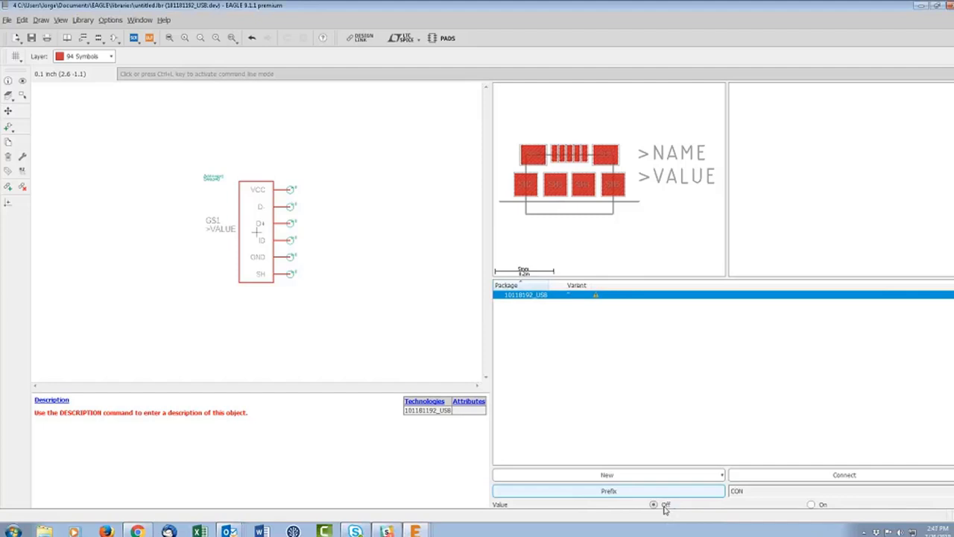
key(ctrl+g)
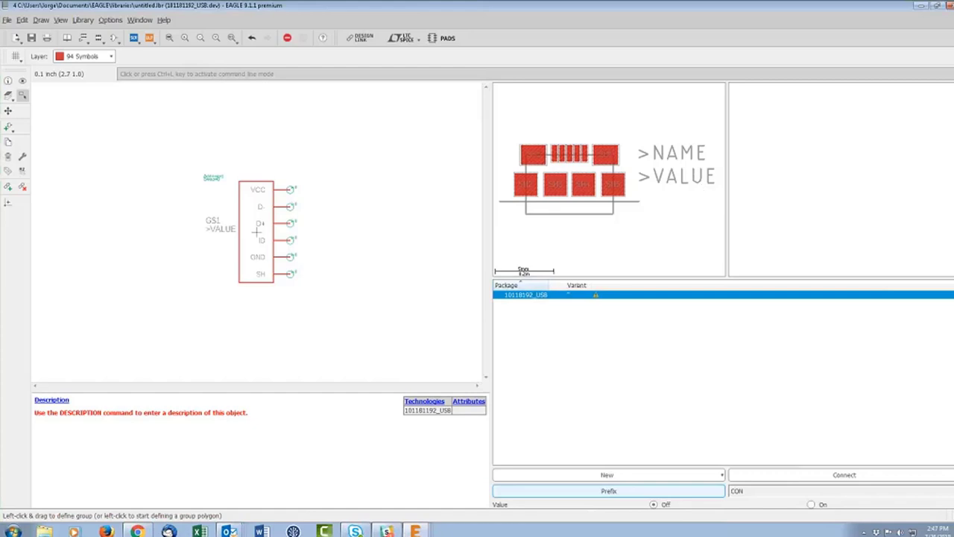
- Start the pin-to-pad connections for the package by connecting D+ to pad 3 and D- to pad 2
click(808, 478)
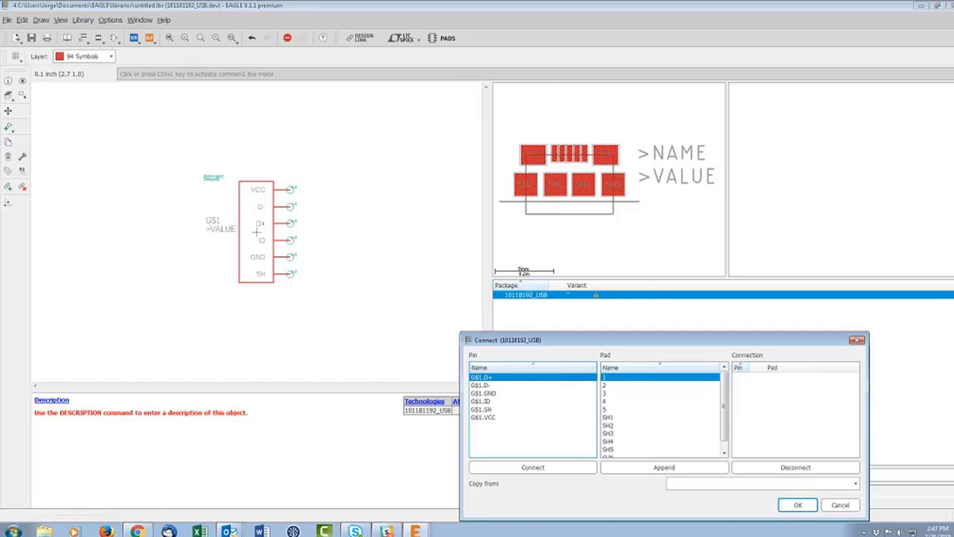
click(612, 394)
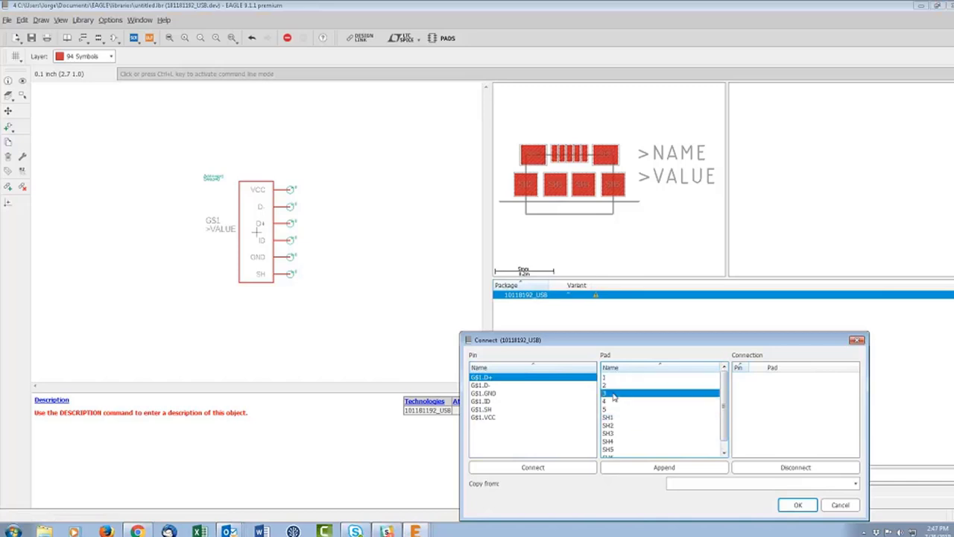
click(544, 470)
click(613, 385)
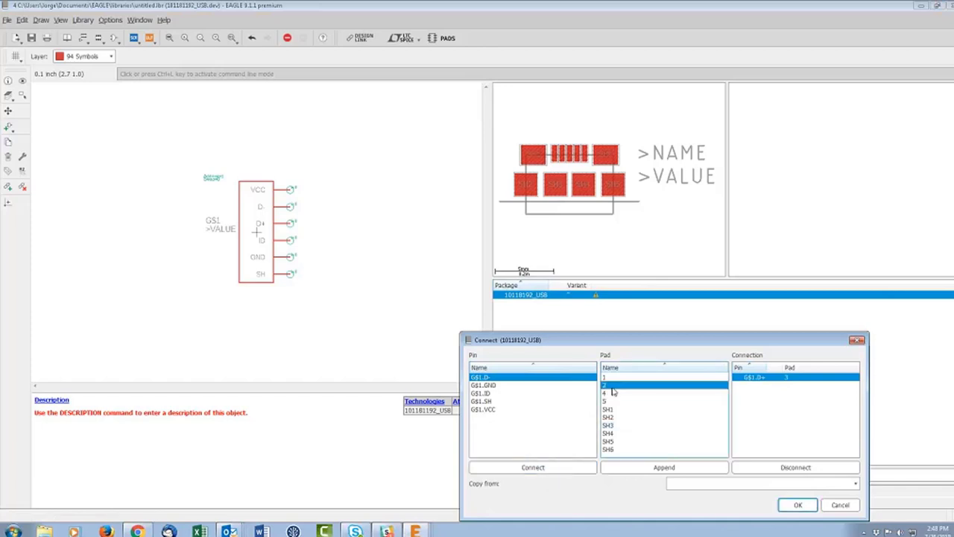
click(536, 469)
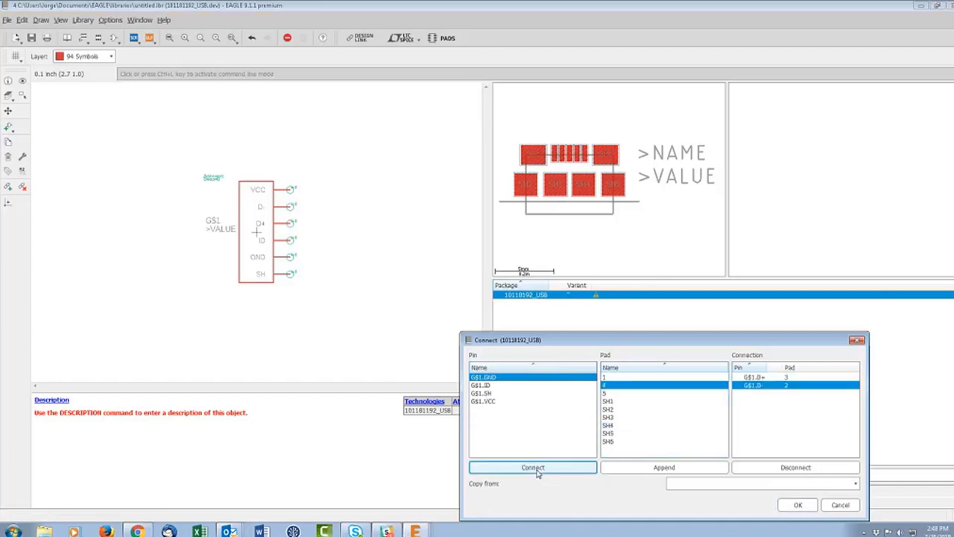
- Connect GND to pad 5, ID to pad 4 and VCC to pad 1
click(608, 393)
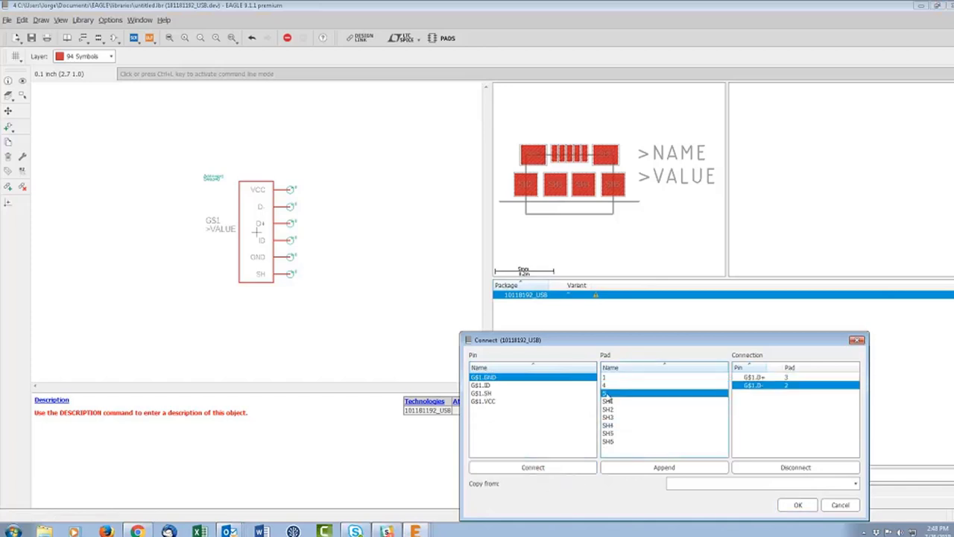
click(528, 470)
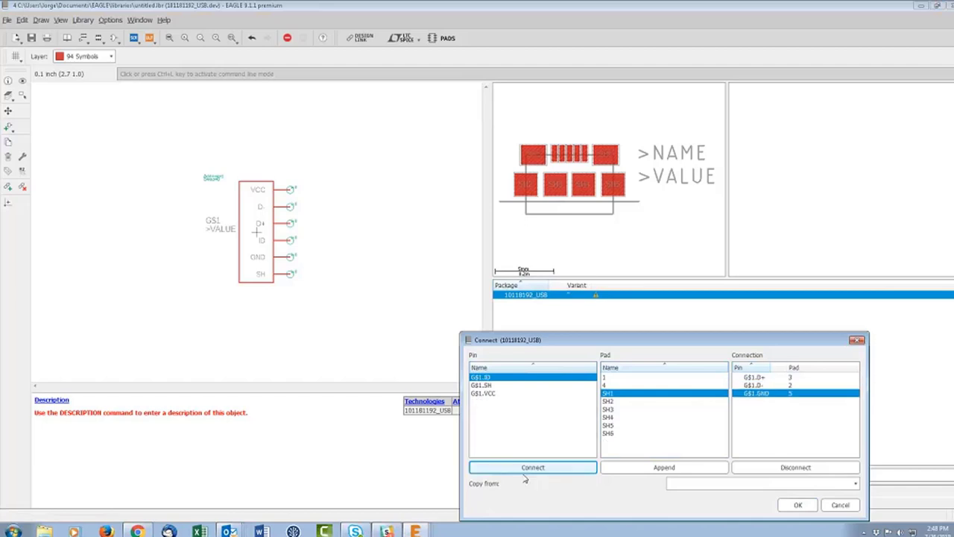
click(606, 385)
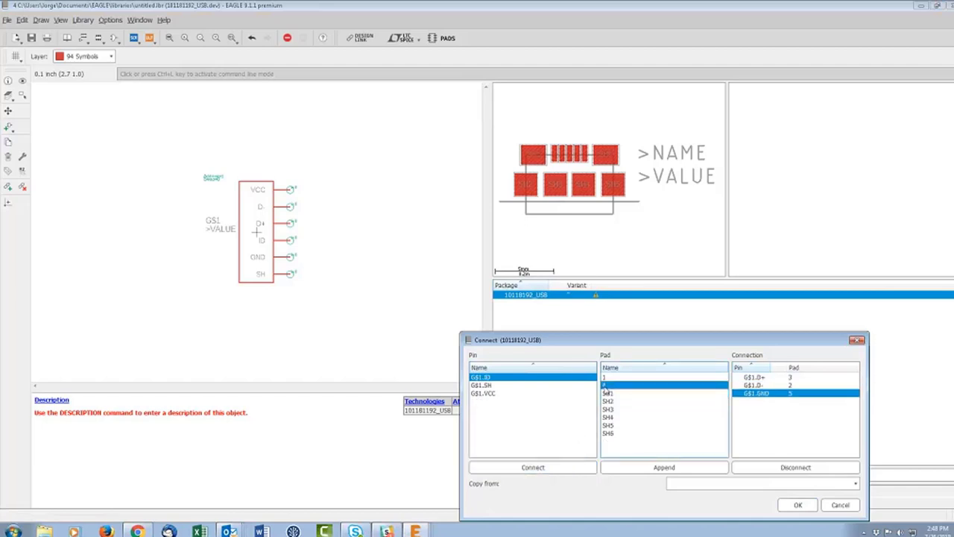
click(523, 470)
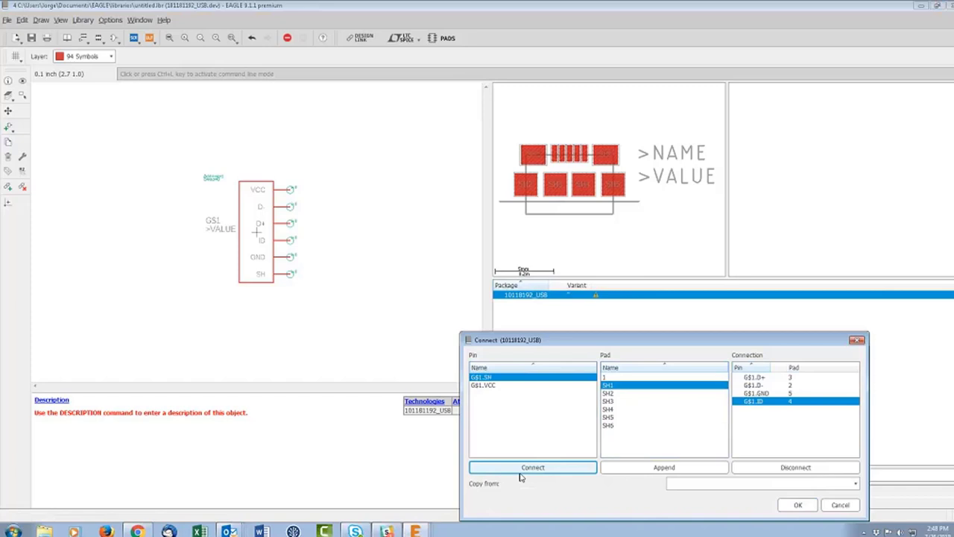
click(554, 385)
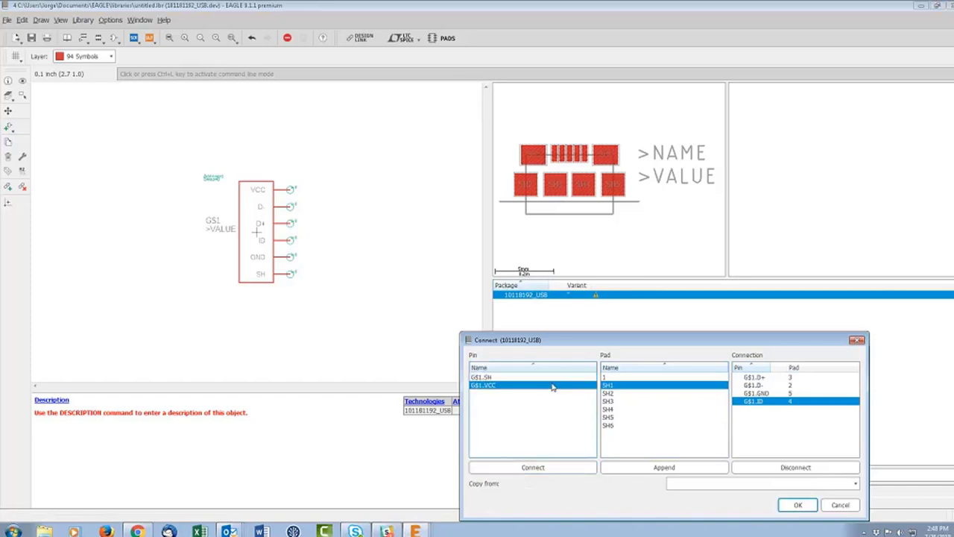
click(607, 377)
click(518, 468)
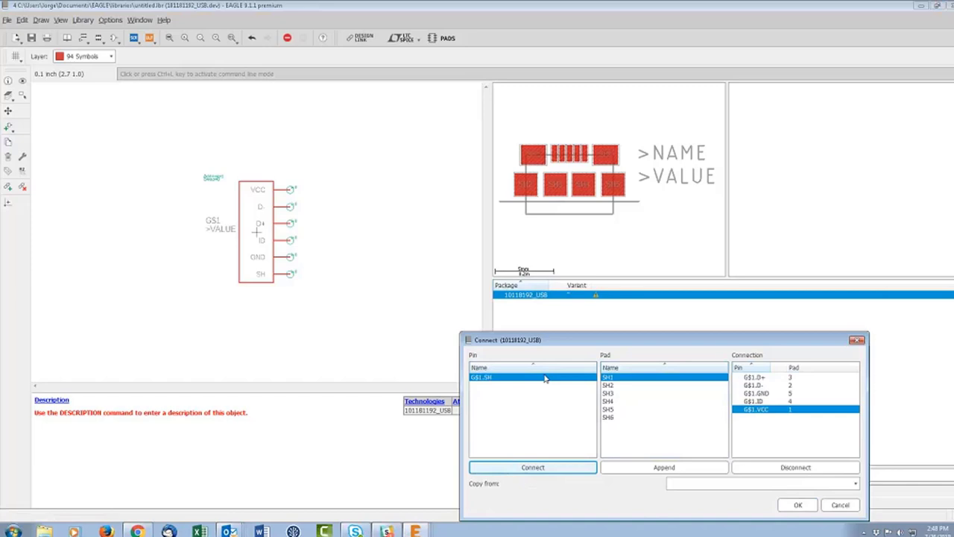
- Try connecting the SH pin to pads SH1 through SH6 all at once, and disconnect it again
shift+click(610, 418)
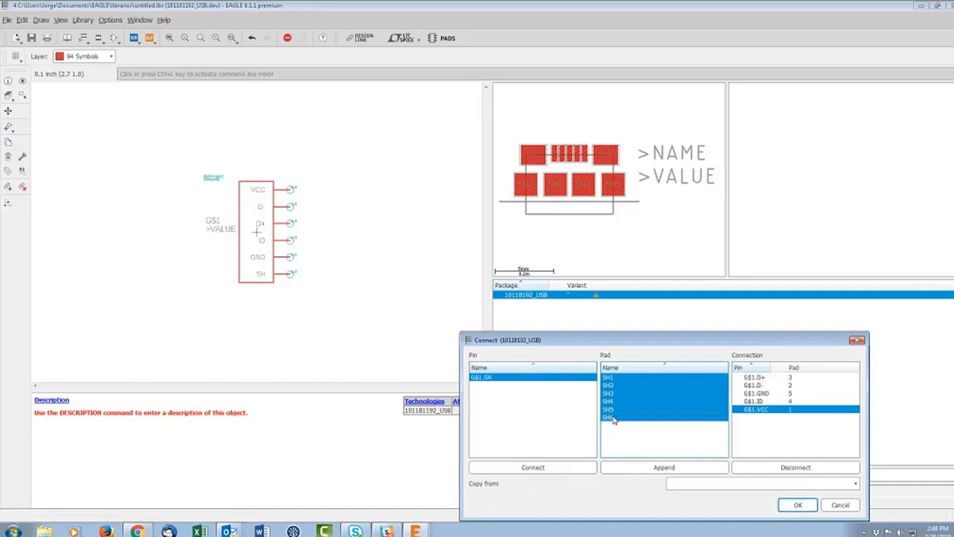
click(570, 471)
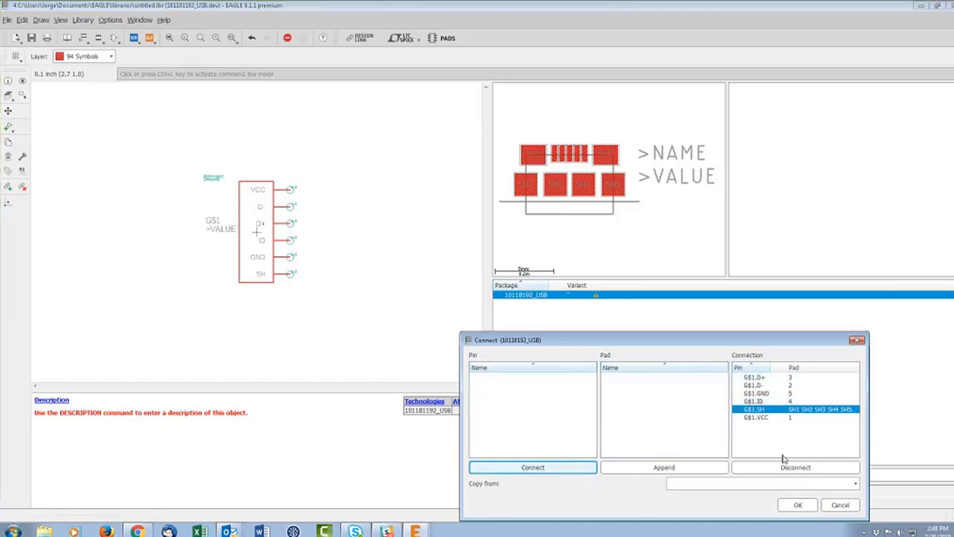
click(783, 468)
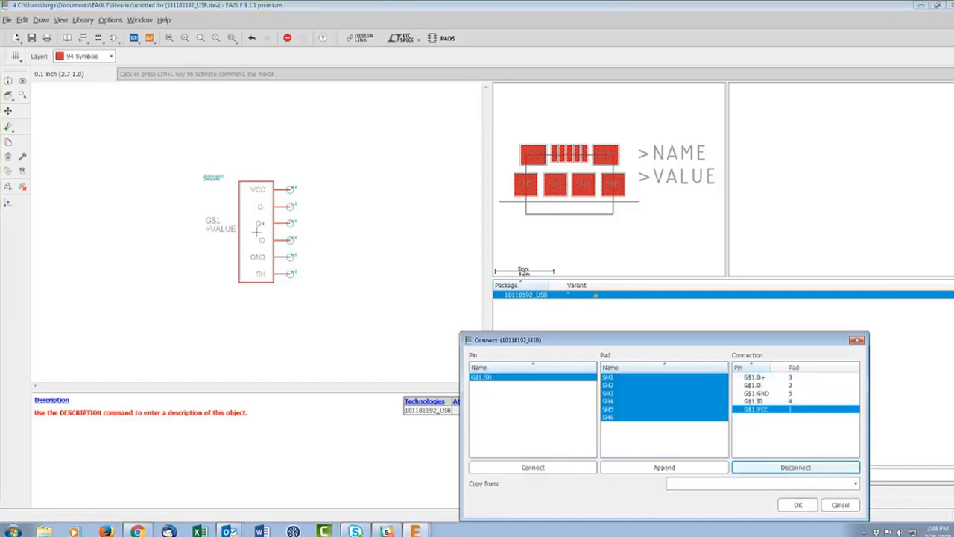
- Connect the SH pin to pad SH1 and append pads SH2 through SH6 to the same connection
click(631, 377)
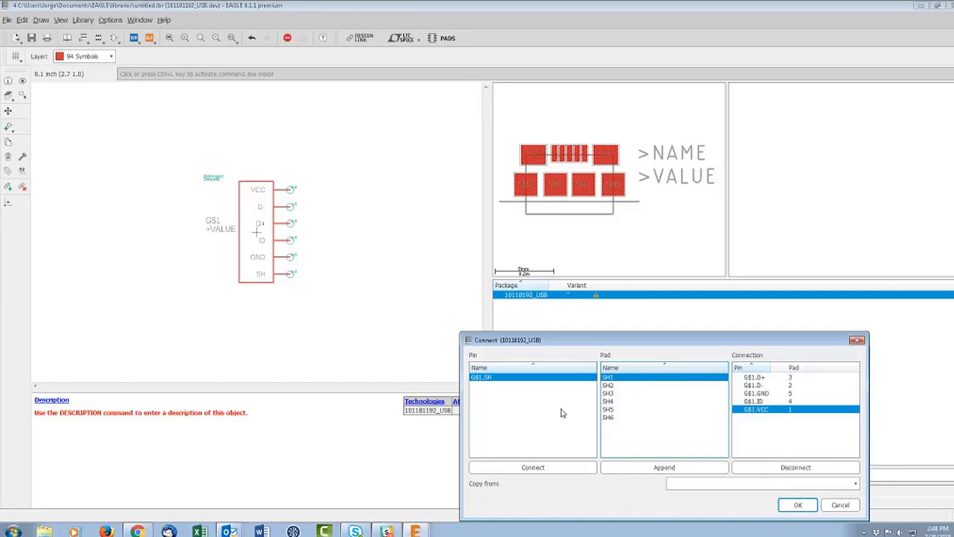
click(562, 468)
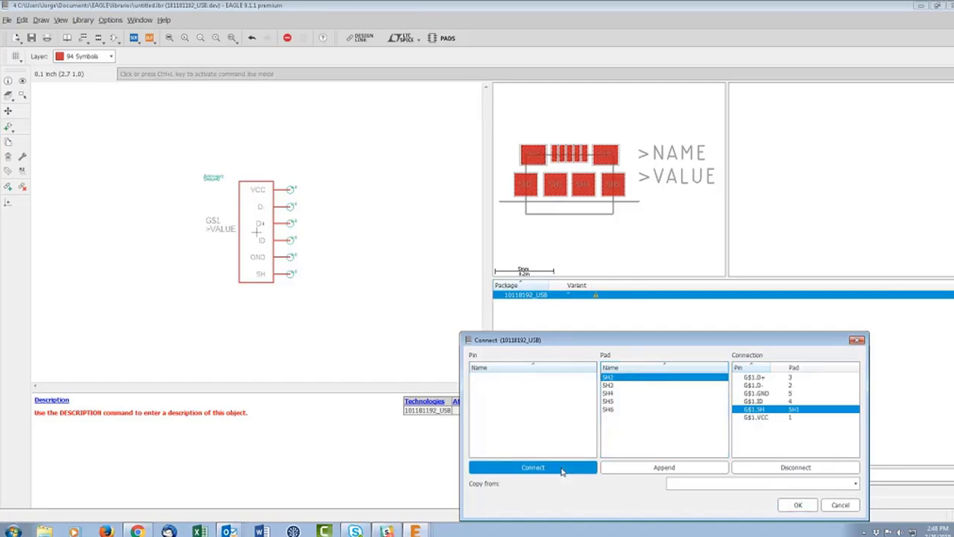
click(656, 468)
click(656, 468)
click(656, 469)
click(656, 468)
click(657, 468)
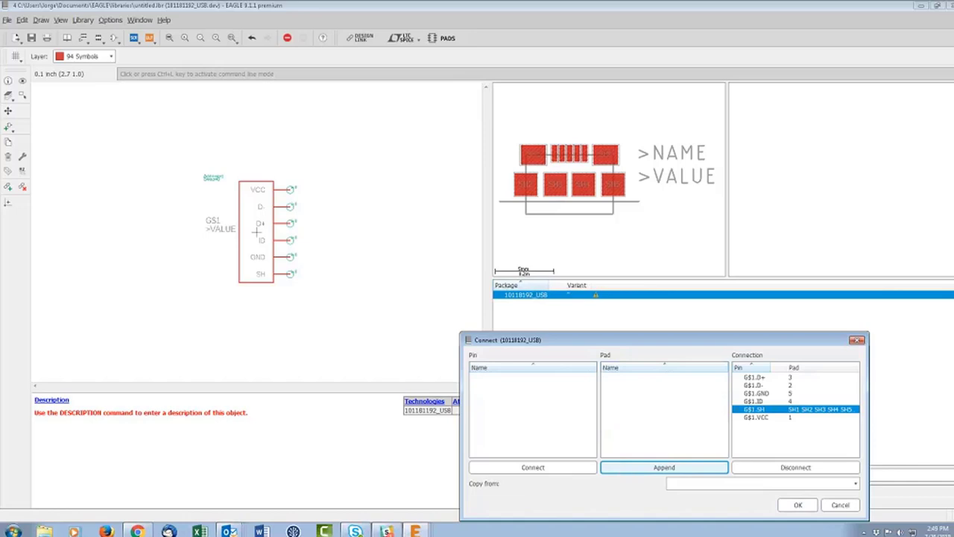
- Review the finished connection list, expanding the SH entry to check its assigned pads and collapsing it again
drag(597, 340, 435, 307)
click(603, 361)
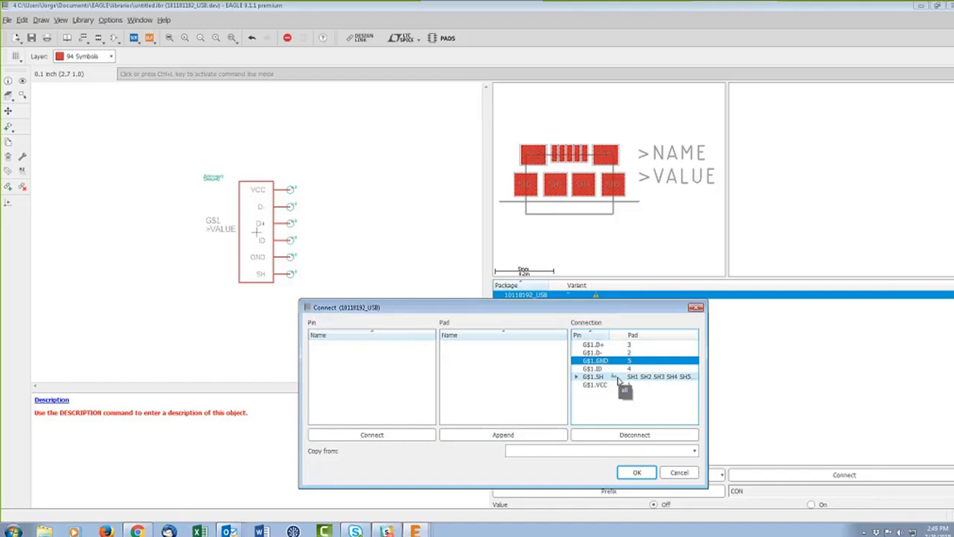
click(576, 377)
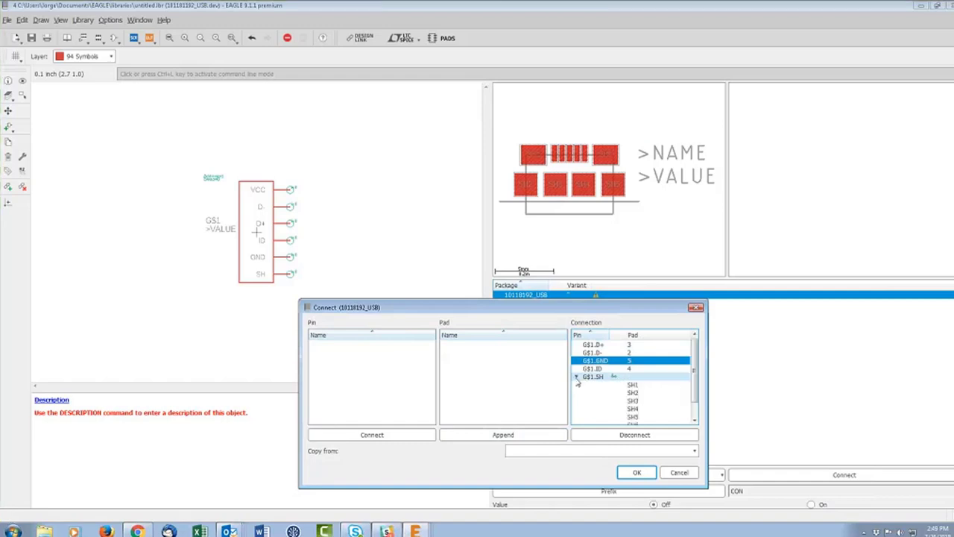
scroll(695, 370, down, 1)
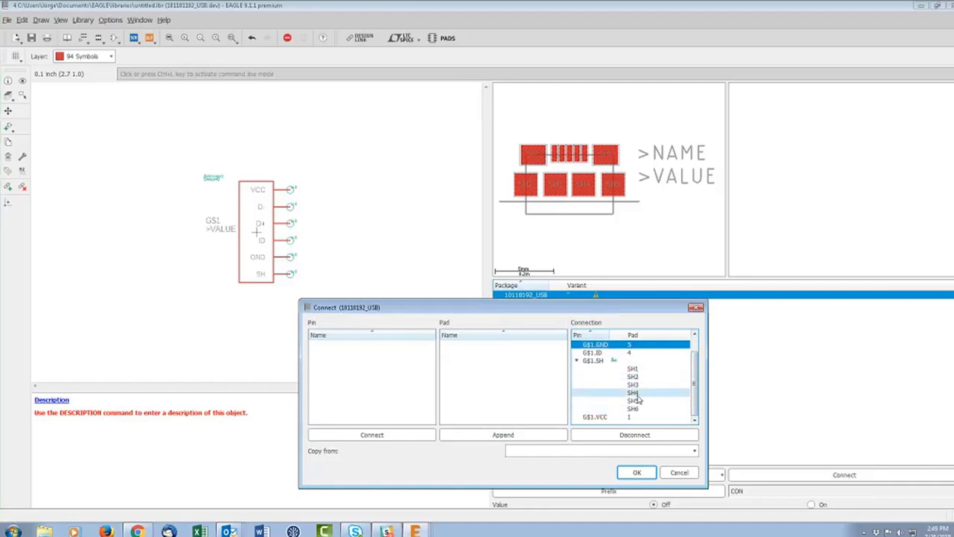
click(576, 360)
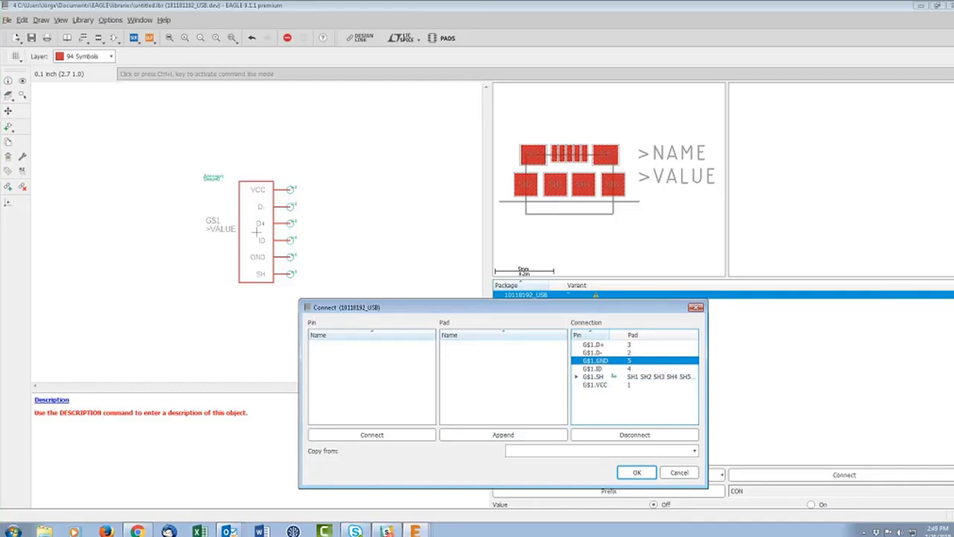
- Toggle the SH pin's connection mode between all and any pads, and accept the device's pin-to-pad connections
drag(630, 385, 660, 384)
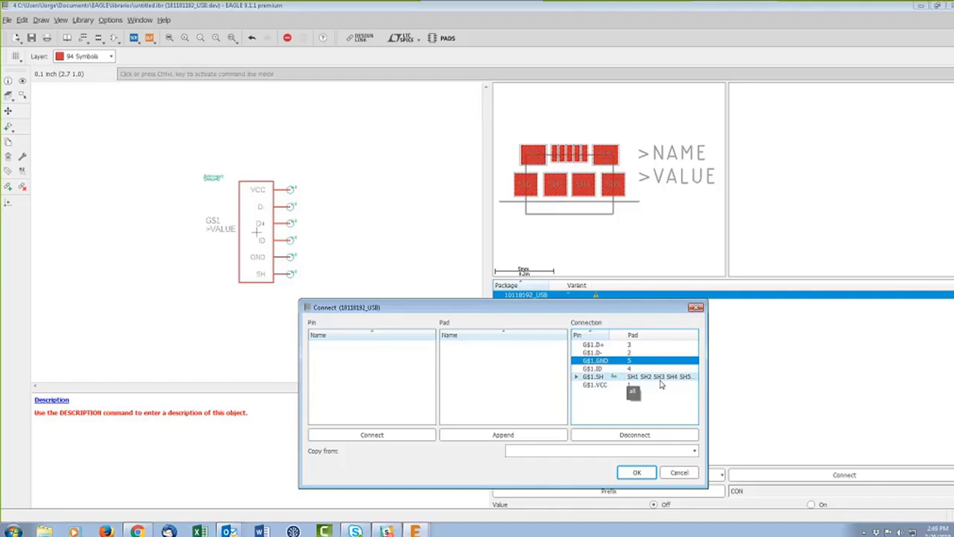
drag(660, 384, 642, 380)
drag(642, 380, 616, 382)
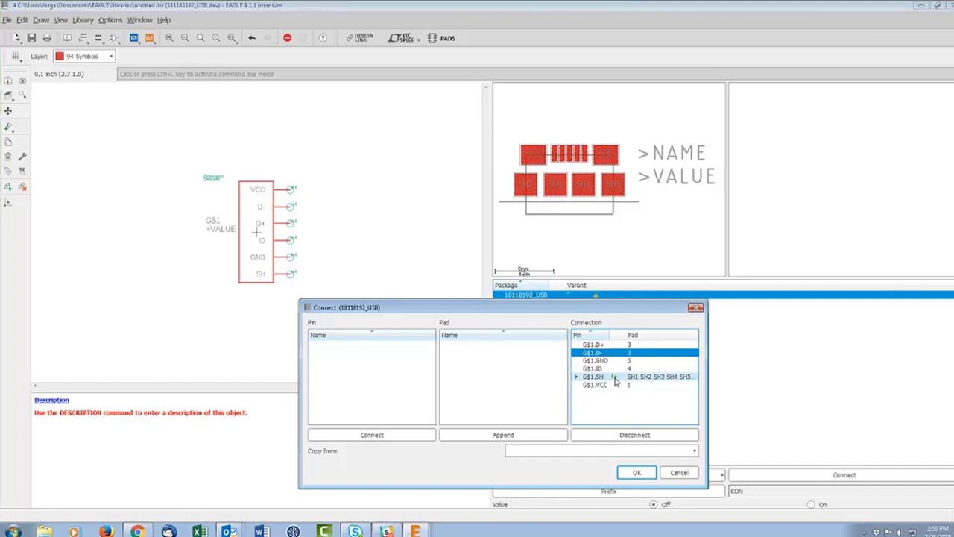
click(616, 378)
click(601, 361)
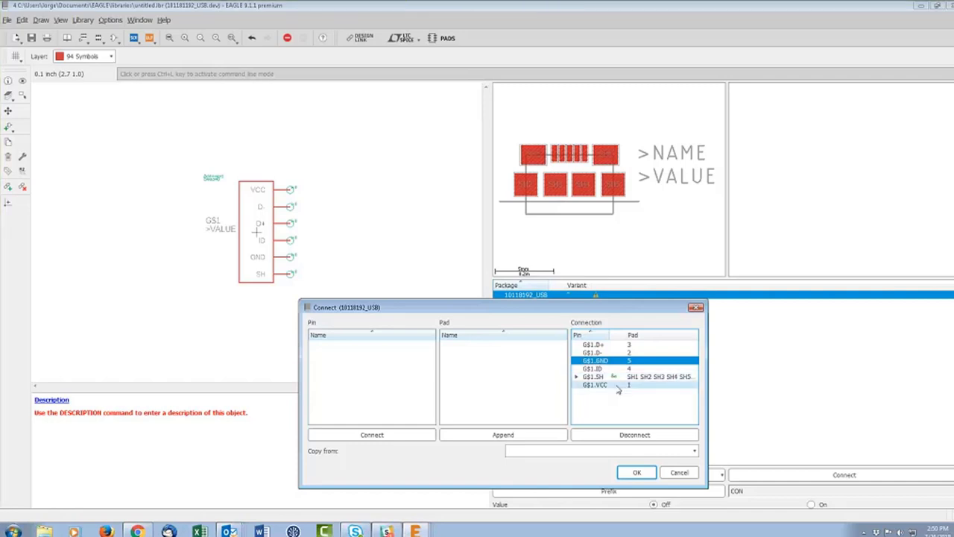
click(615, 377)
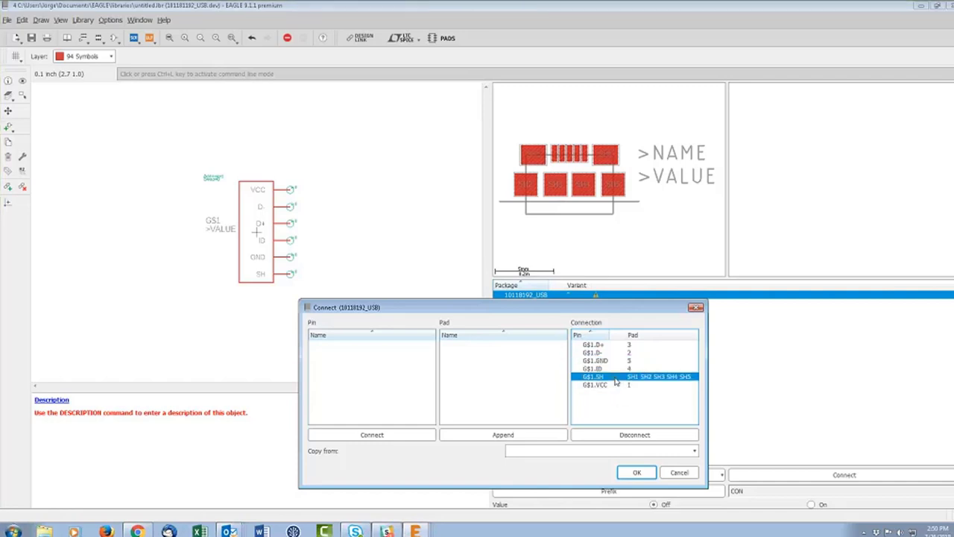
click(595, 352)
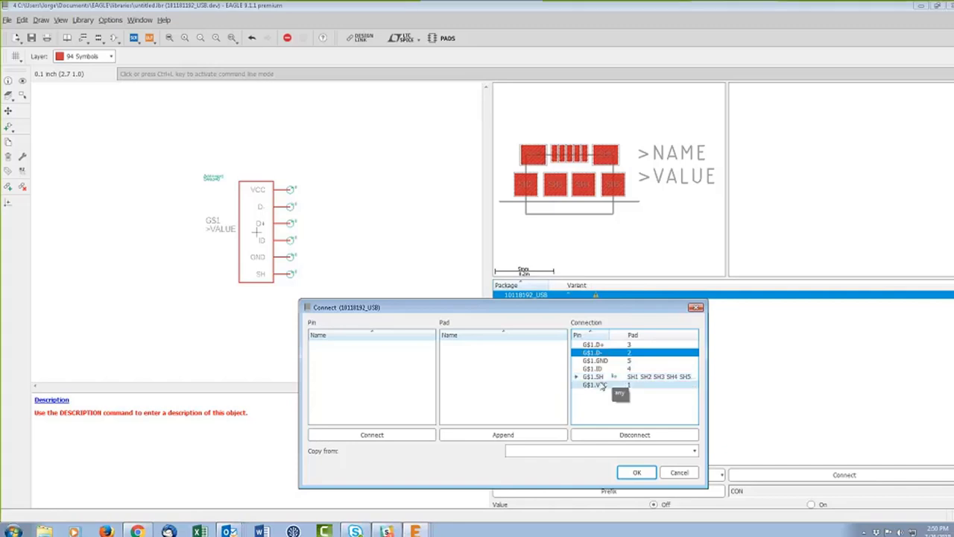
click(599, 377)
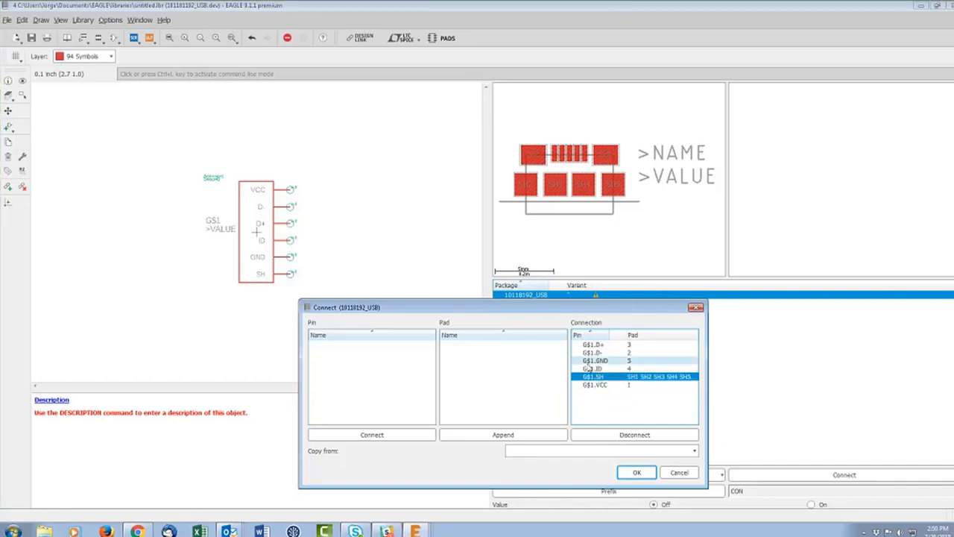
click(595, 352)
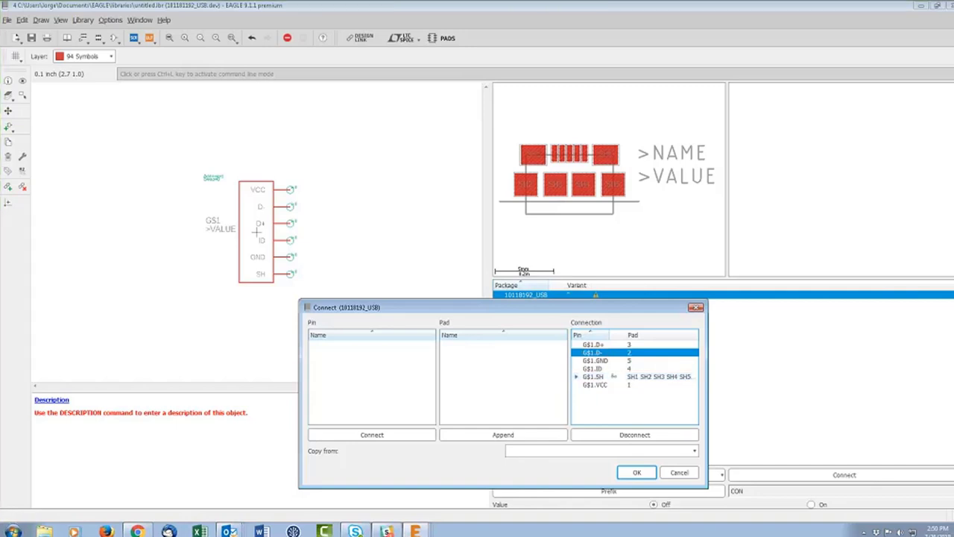
click(640, 472)
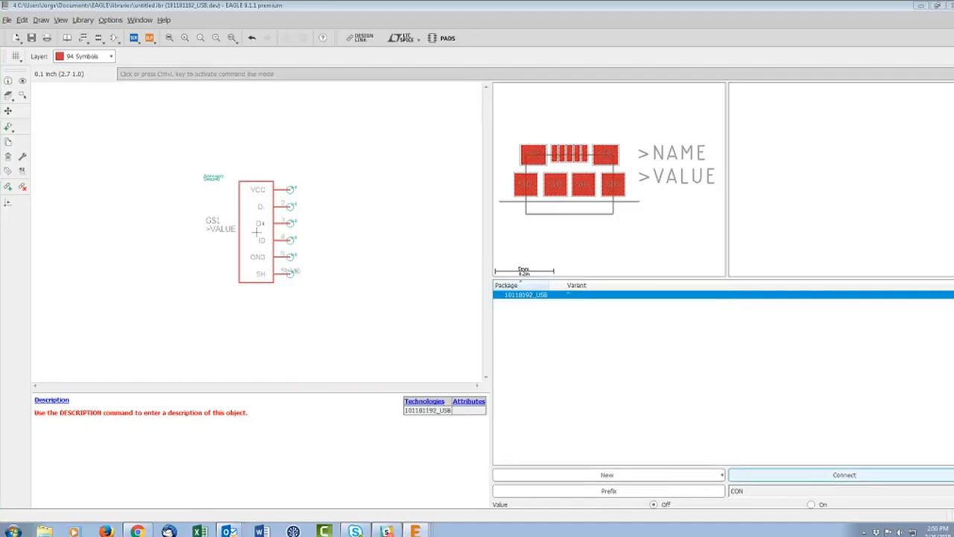
- Open the device's description editor and cancel it without entering a description
click(22, 95)
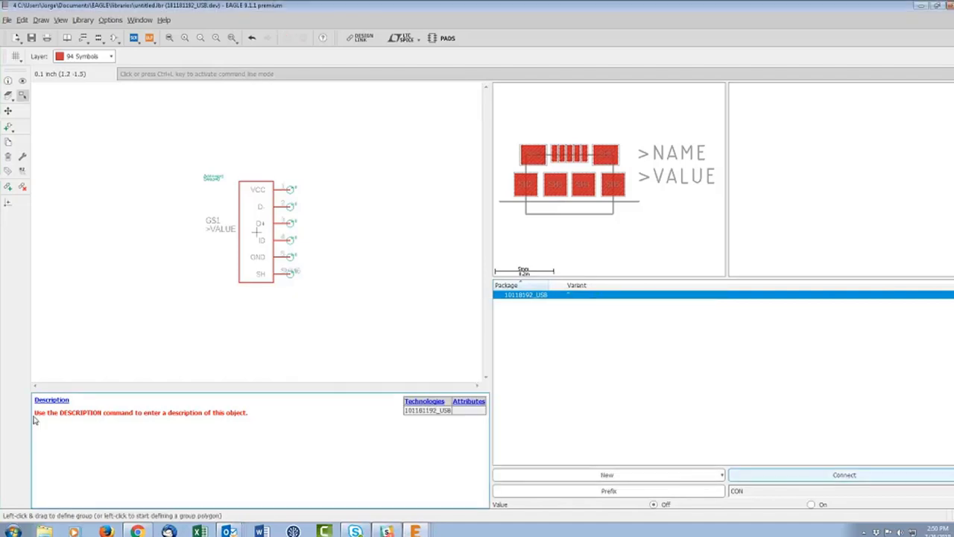
click(55, 403)
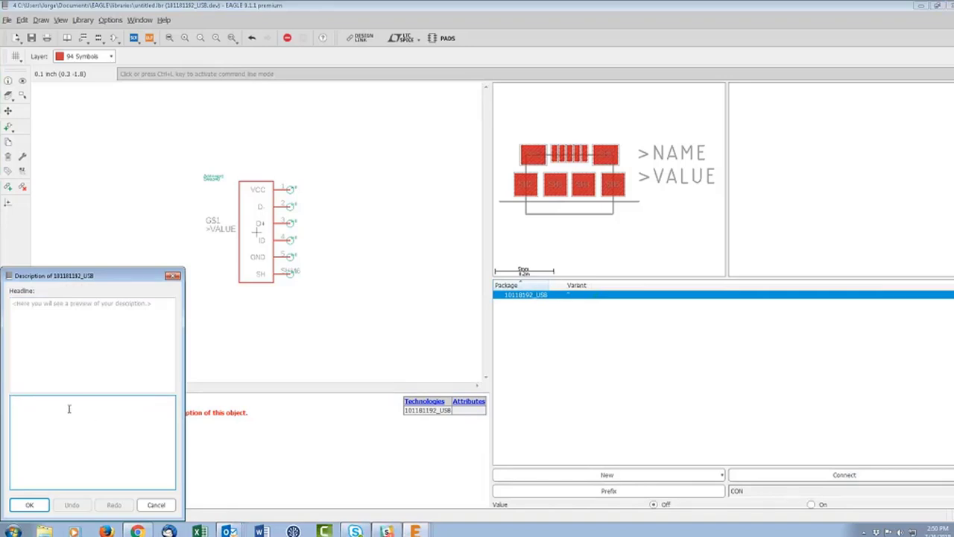
click(156, 505)
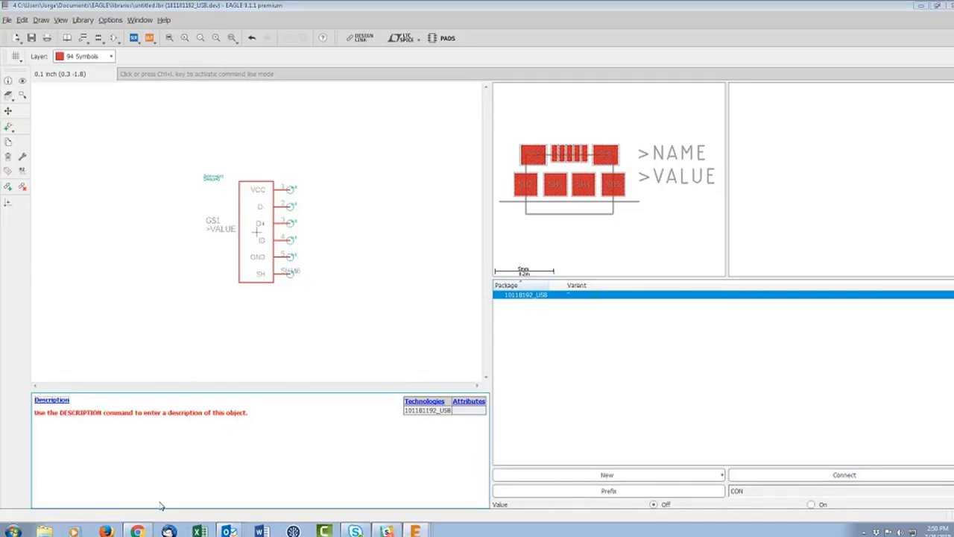
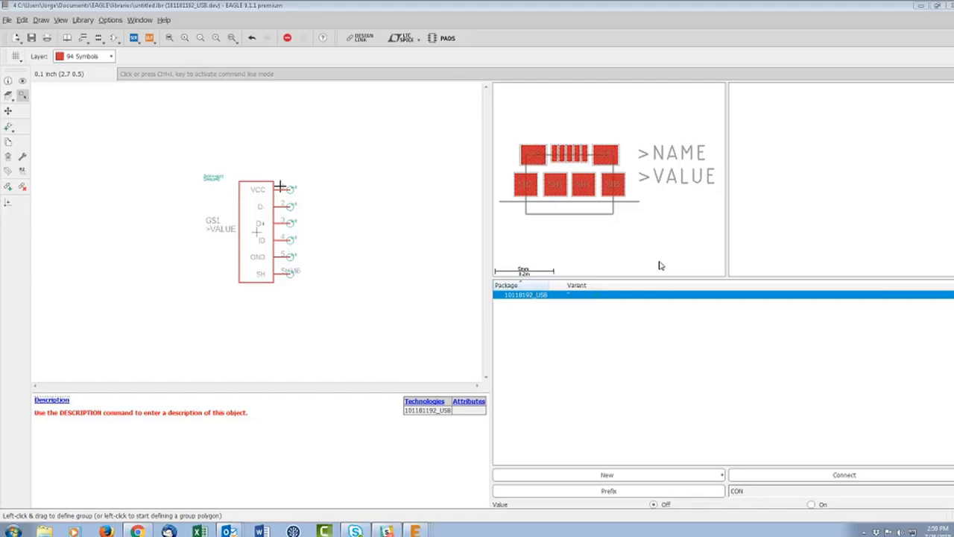
- Switch to the FusionClock board and place a reference mark in the empty area outside the outline near CON1
click(923, 8)
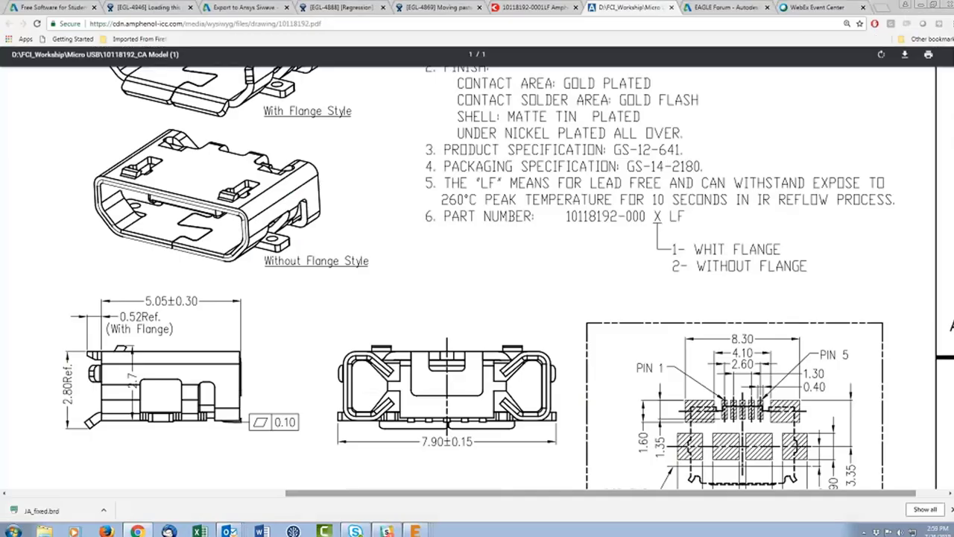
mouse_move(416, 531)
click(369, 479)
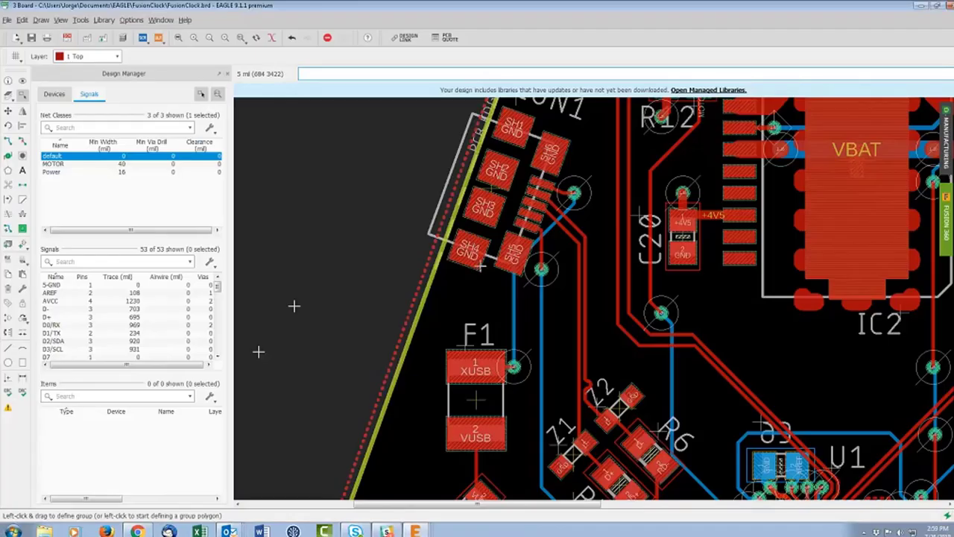
scroll(360, 254, down, 5)
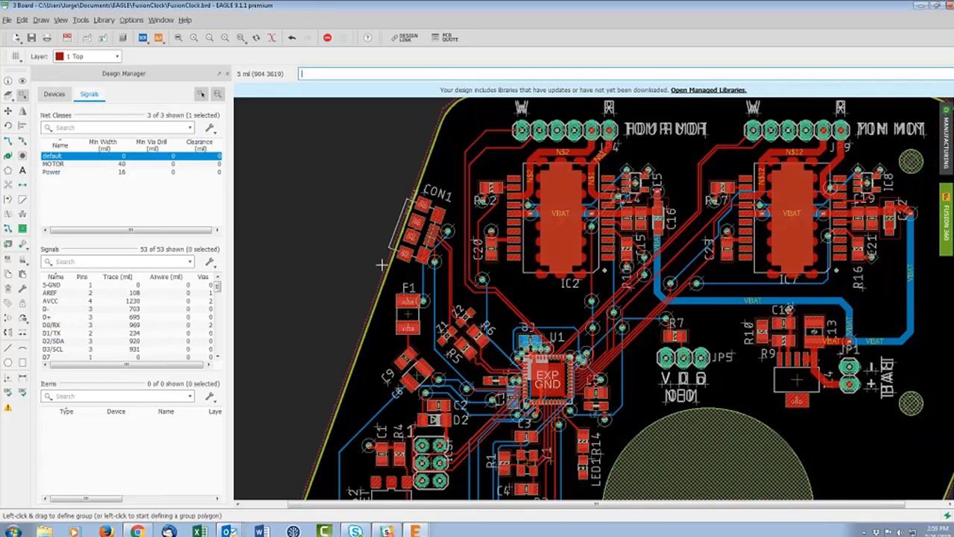
middle_drag(381, 265, 467, 288)
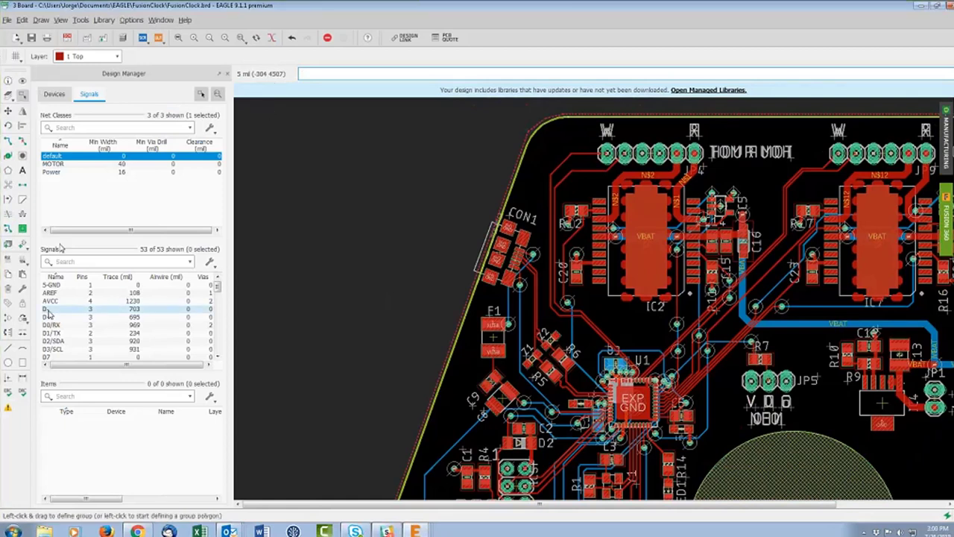
click(8, 380)
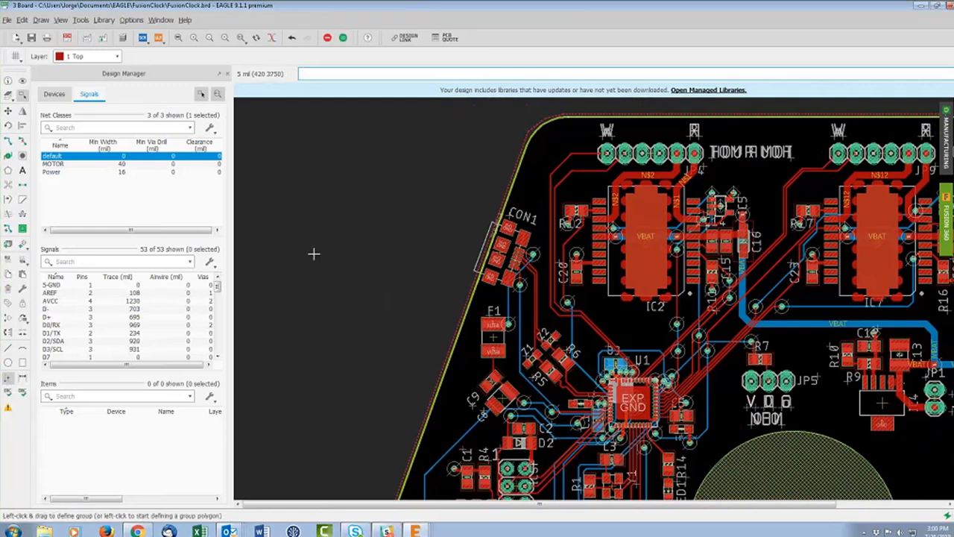
click(303, 294)
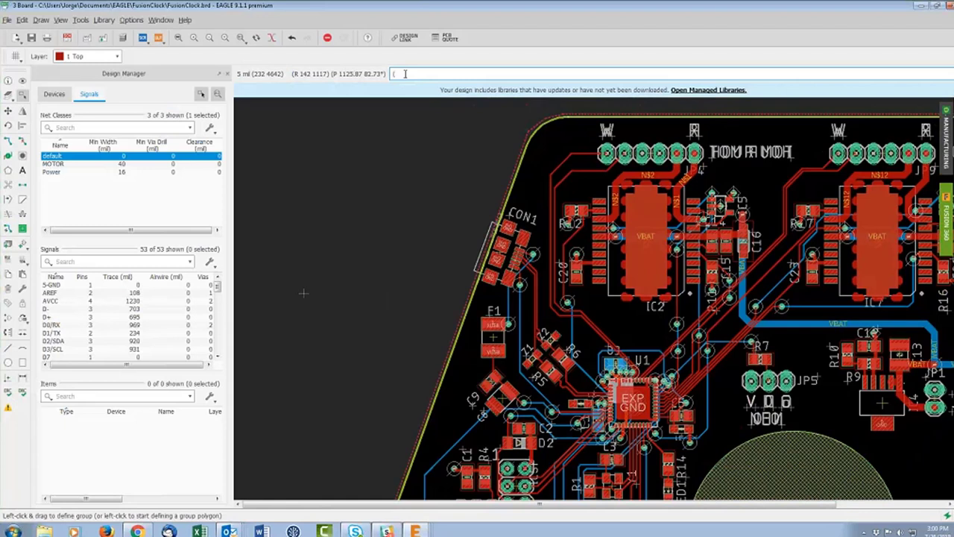
text(0 0)
key(BackSpace)
key(BackSpace)
key(BackSpace)
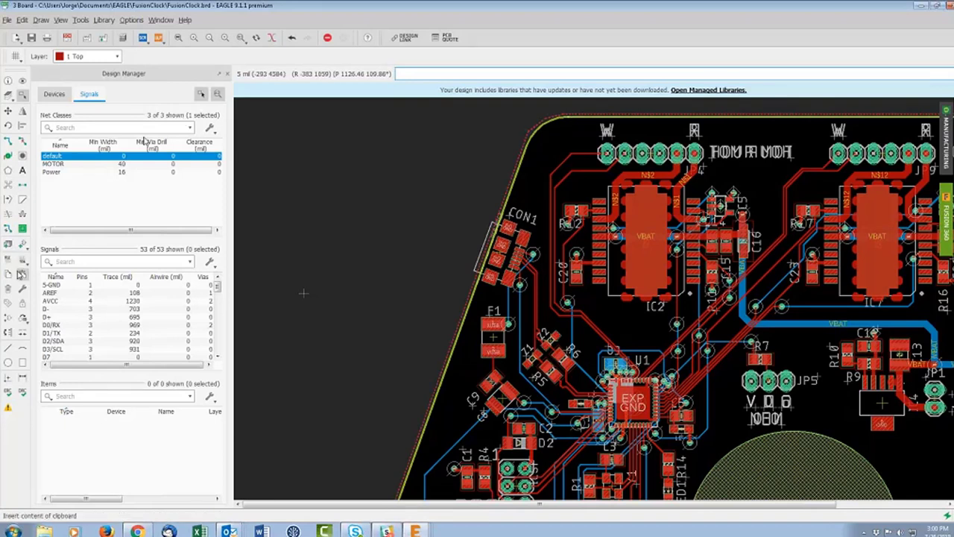
- Draw a straight line on the Top layer from the reference mark to the polar coordinate (P 200 120), and end the line there
text(line)
key(Return)
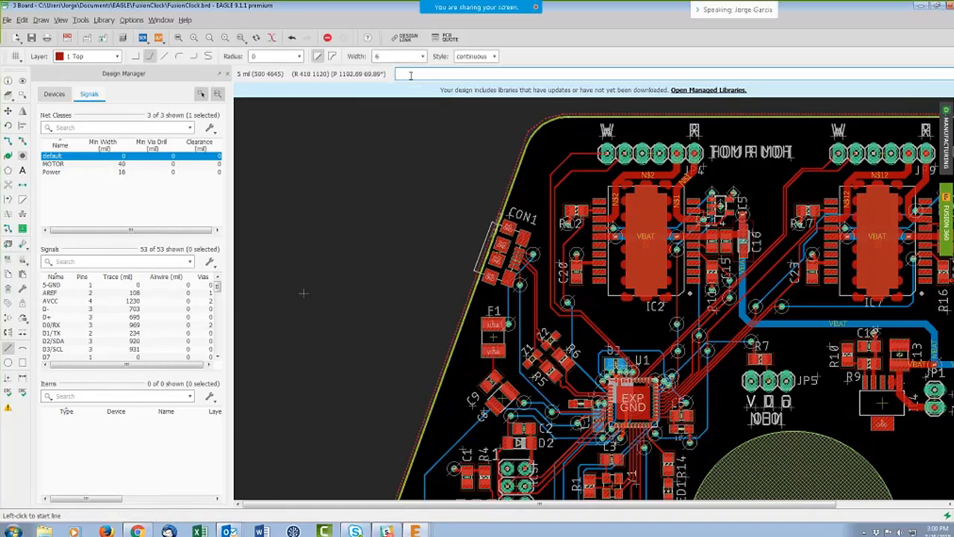
click(303, 293)
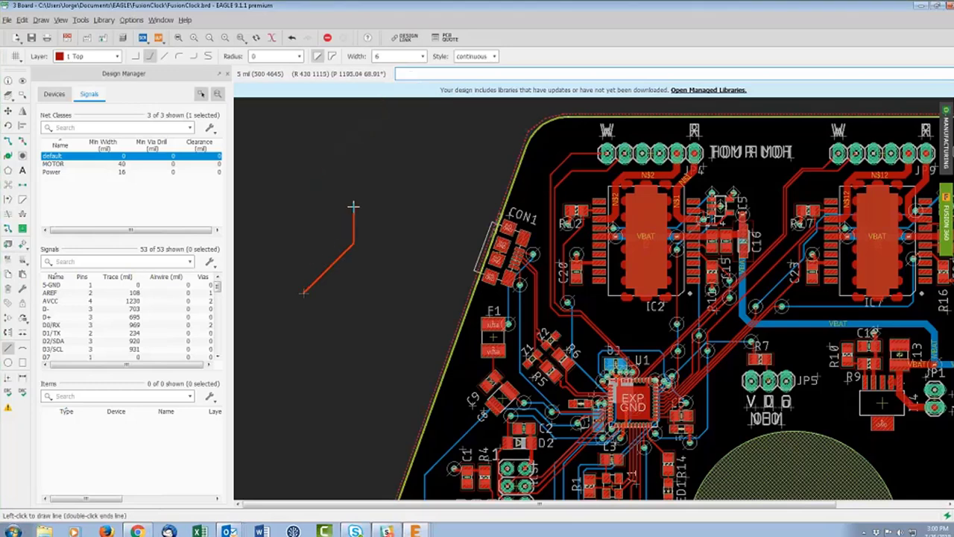
click(166, 58)
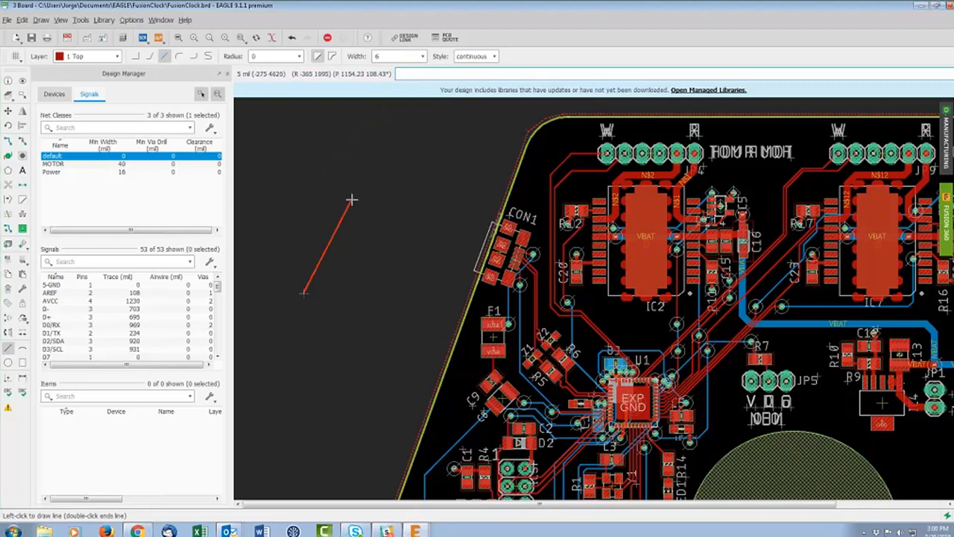
text(()
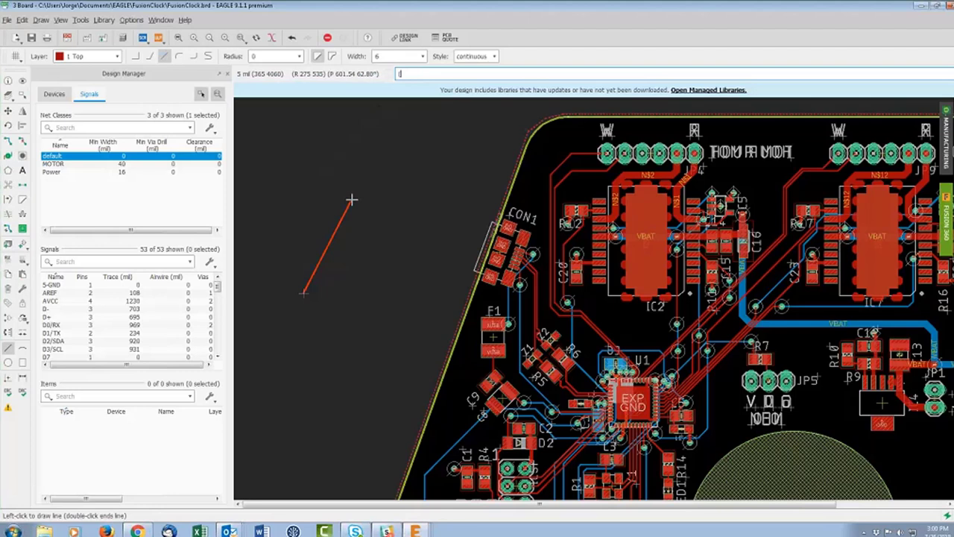
text(P)
text(200 120))
key(Return)
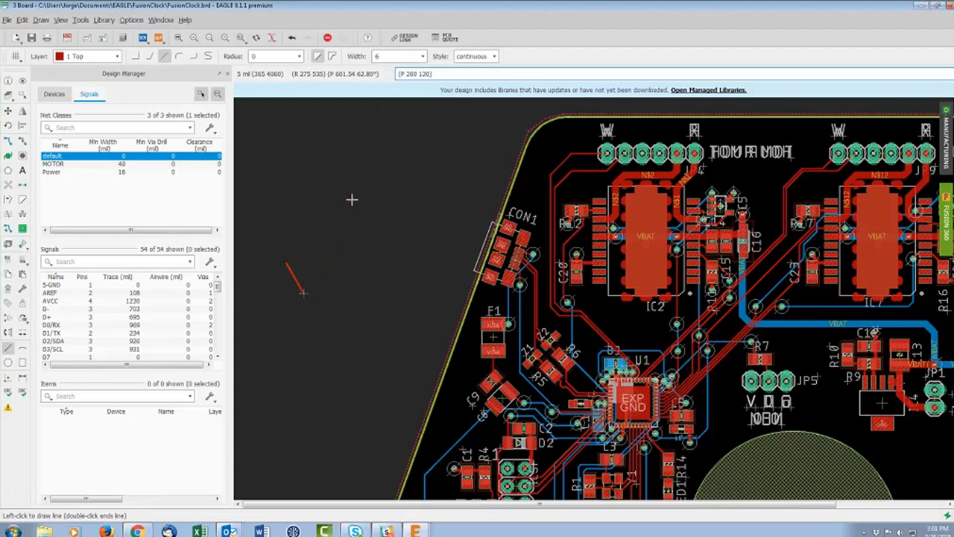
key(Escape)
- Examine the drawn line's length and angle relative to the reference mark outside the board outline
scroll(302, 307, up, 1)
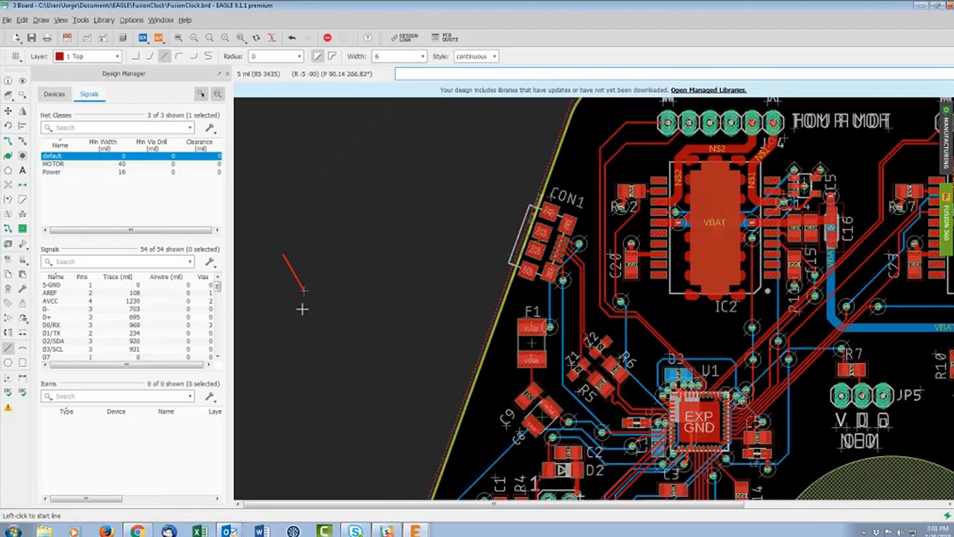
scroll(302, 308, up, 1)
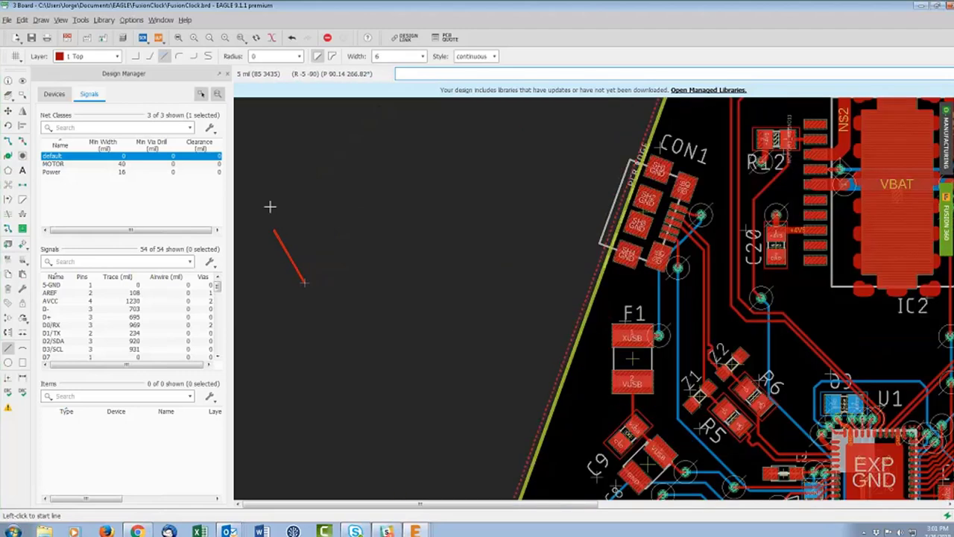
scroll(279, 237, up, 1)
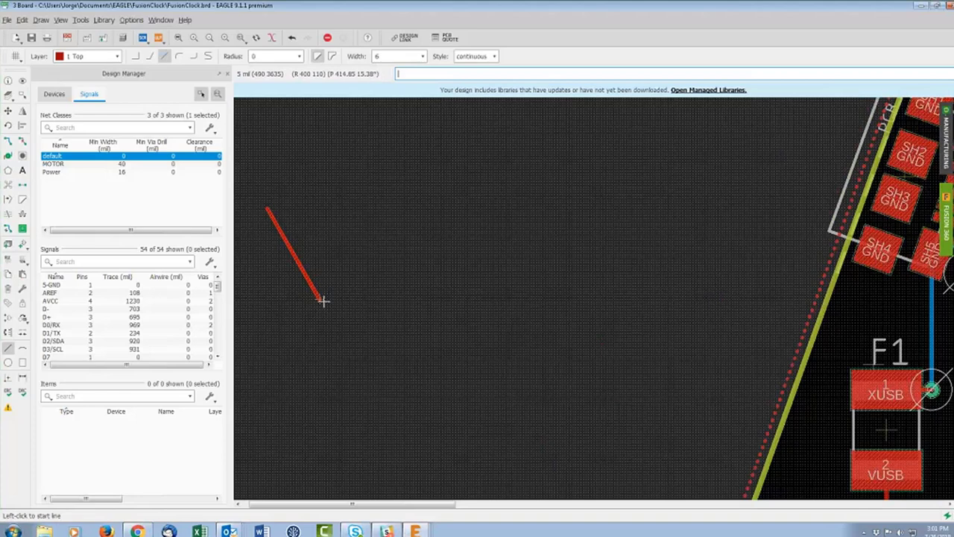
scroll(640, 329, up, 3)
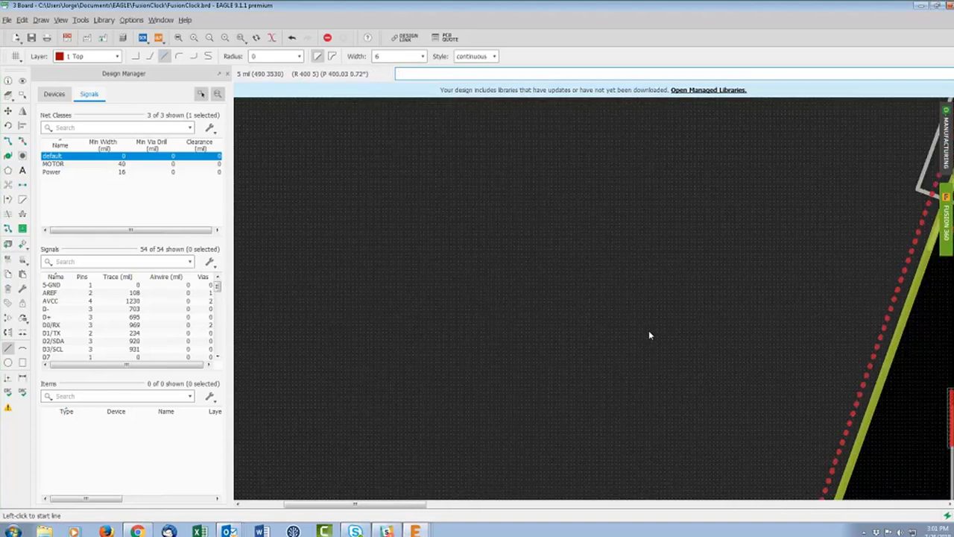
scroll(648, 336, down, 3)
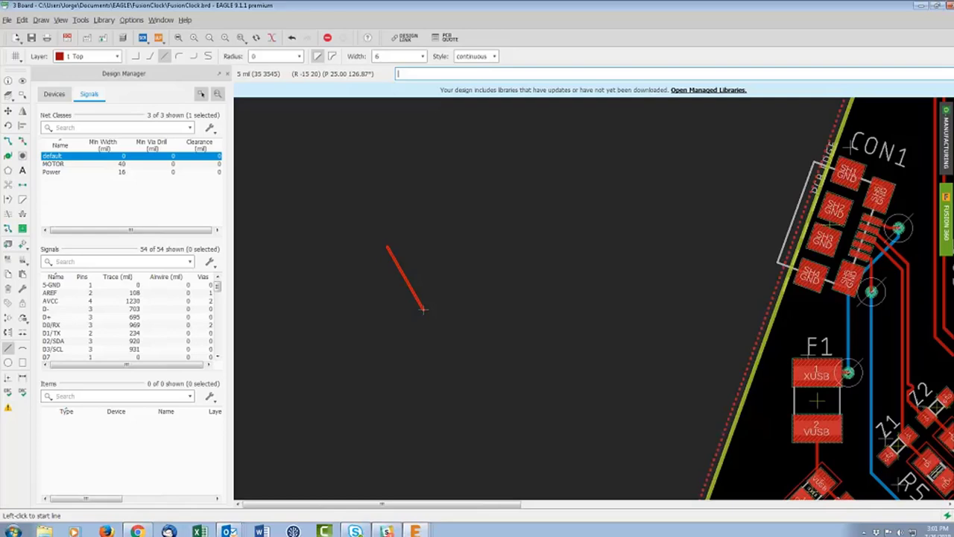
scroll(605, 307, down, 2)
scroll(607, 316, up, 3)
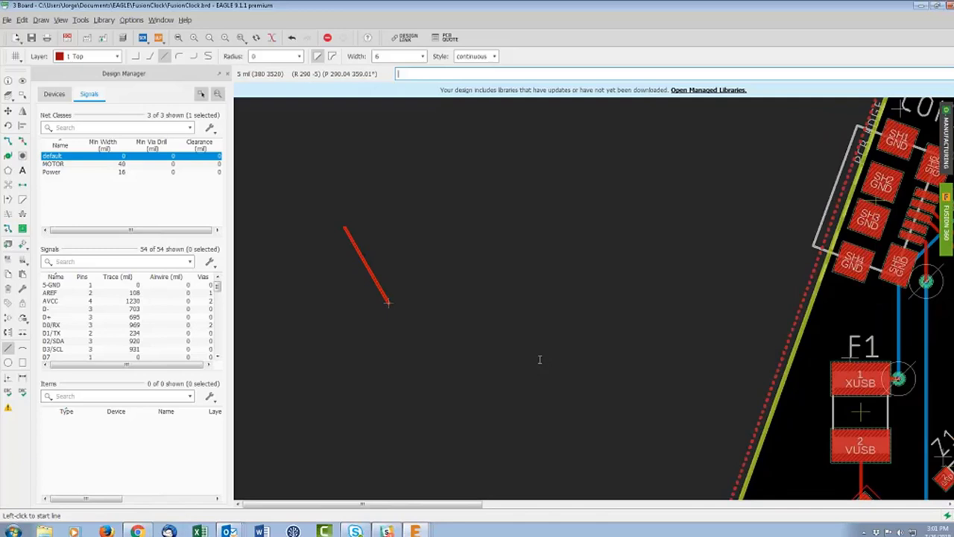
scroll(637, 307, down, 1)
scroll(637, 307, up, 2)
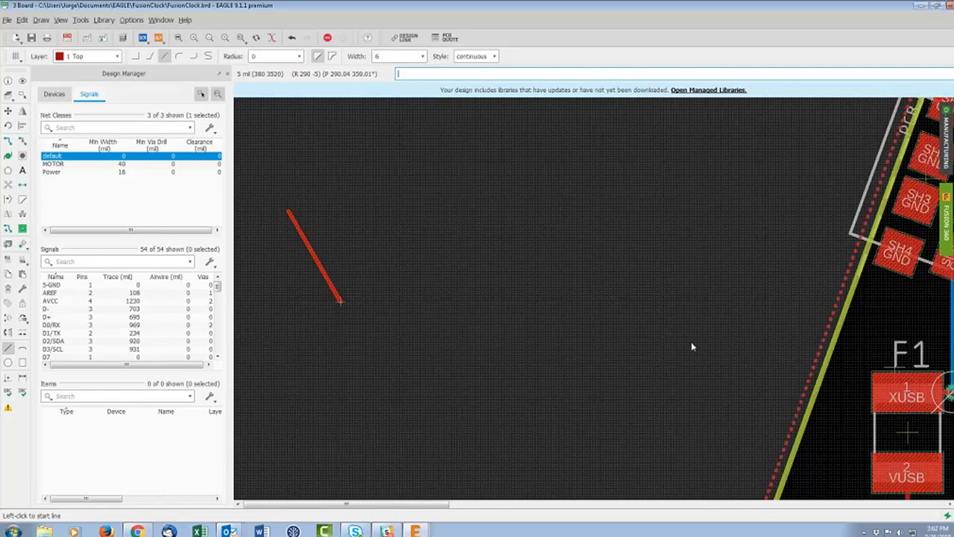